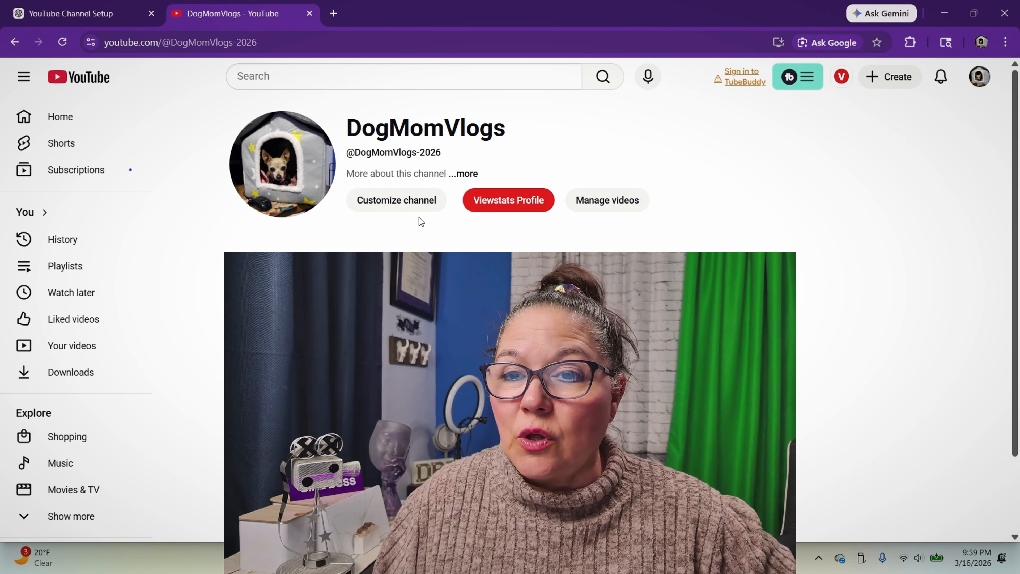
Step: Open the channel customization page for DogMomVlogs and review its banner, picture, name, handle and description settings
{"action": "left_click", "coordinate": [396, 200]}
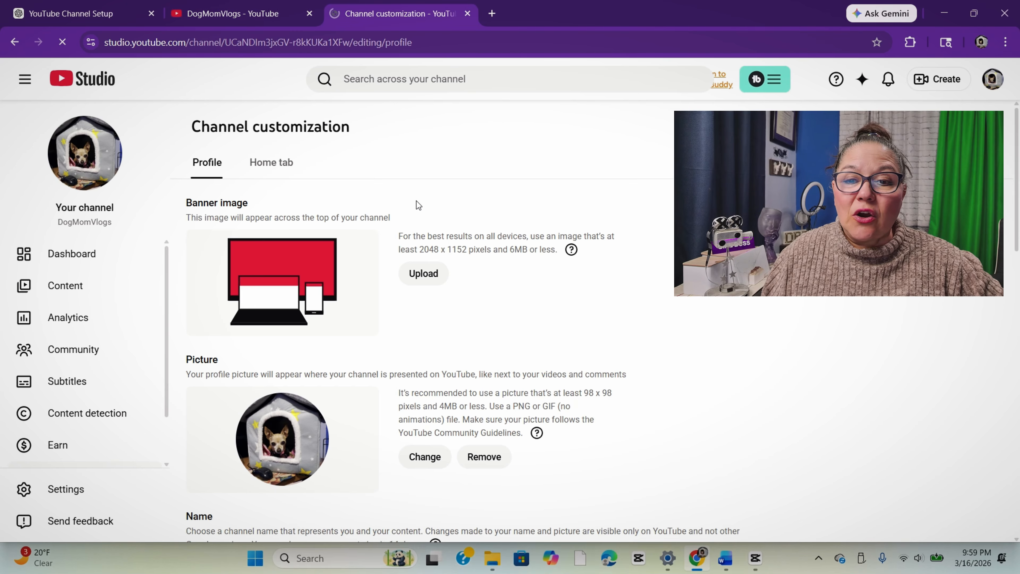
{"action": "scroll", "coordinate": [392, 323], "scroll_direction": "down", "scroll_amount": 6}
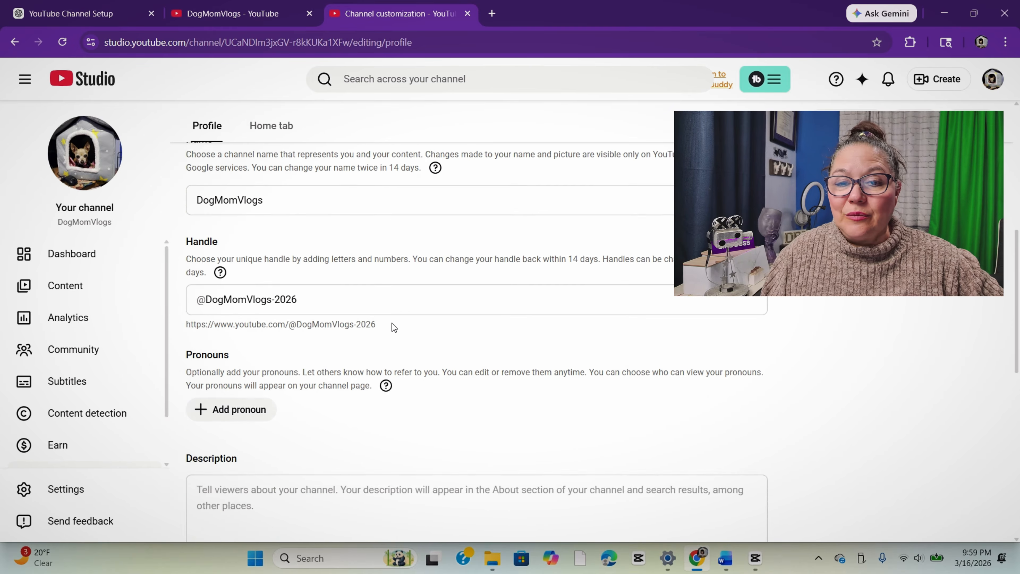
{"action": "scroll", "coordinate": [392, 323], "scroll_direction": "down", "scroll_amount": 6}
{"action": "scroll", "coordinate": [392, 323], "scroll_direction": "up", "scroll_amount": 12}
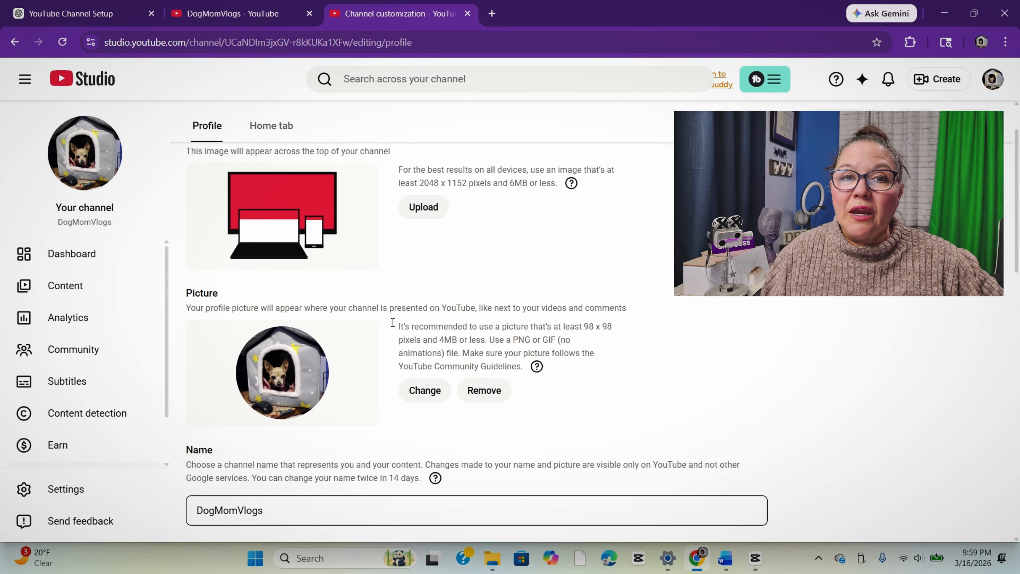
{"action": "scroll", "coordinate": [393, 323], "scroll_direction": "up", "scroll_amount": 2}
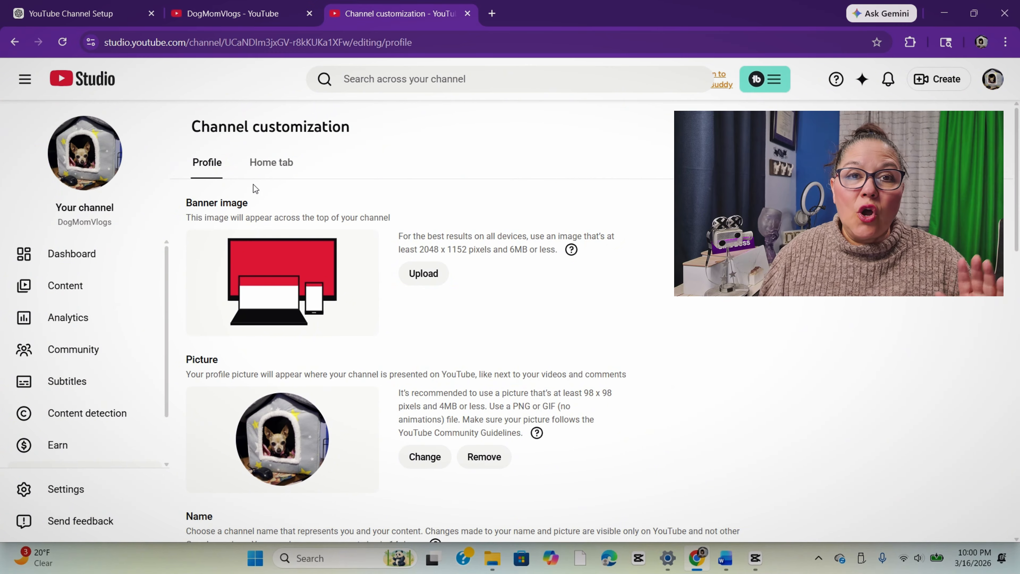
Step: Switch to the YouTube Channel Setup chat in ChatGPT and review the setup prompt, reference photos and generated banner
{"action": "left_click", "coordinate": [99, 13]}
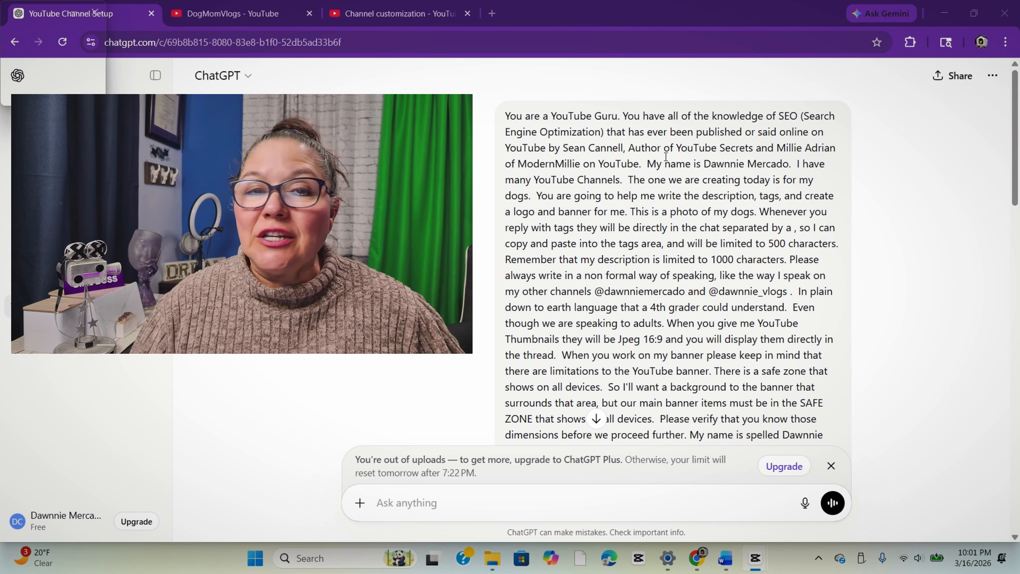
{"action": "scroll", "coordinate": [675, 194], "scroll_direction": "down", "scroll_amount": 3}
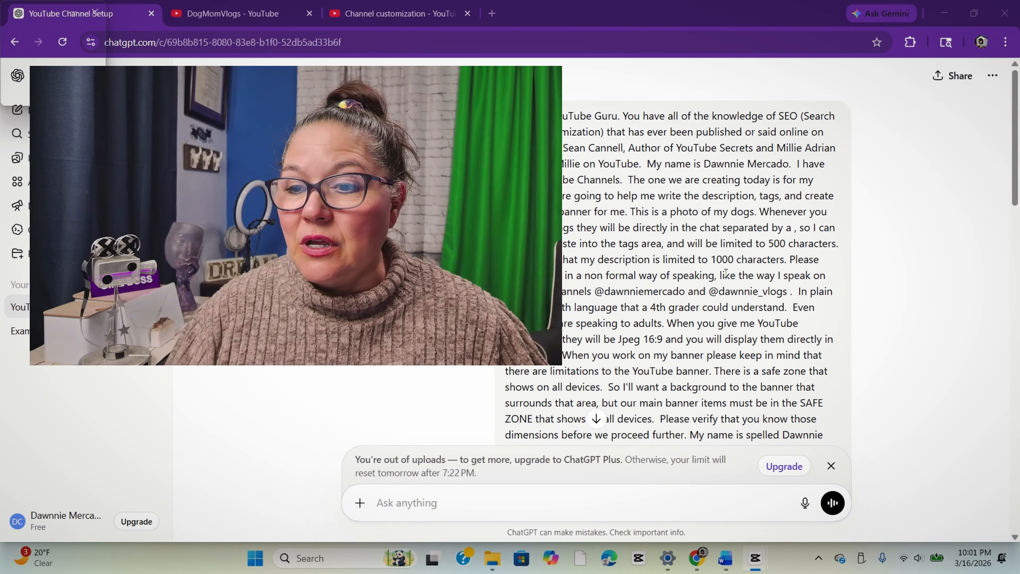
{"action": "scroll", "coordinate": [732, 284], "scroll_direction": "down", "scroll_amount": 4}
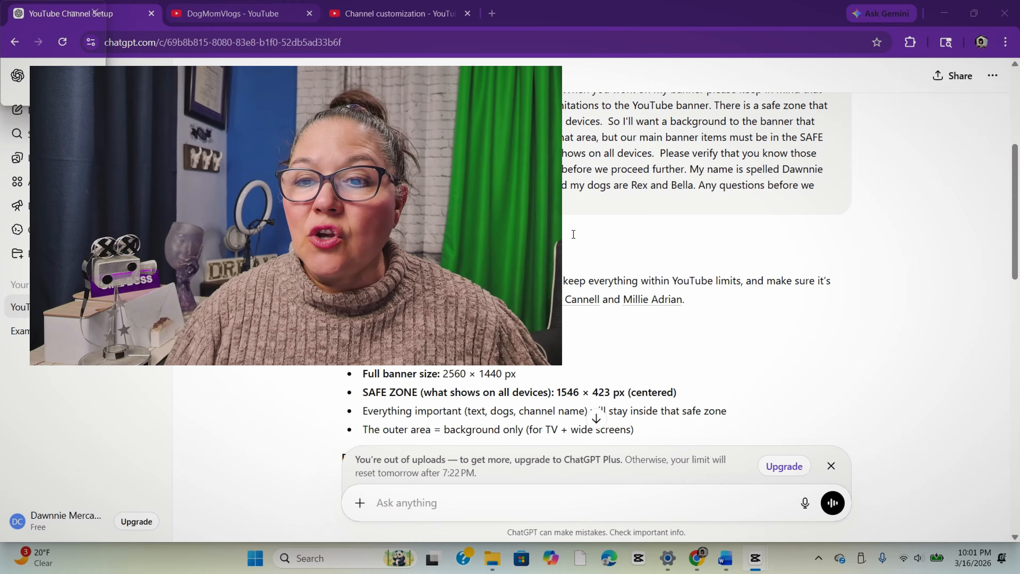
{"action": "scroll", "coordinate": [632, 286], "scroll_direction": "down", "scroll_amount": 10}
{"action": "scroll", "coordinate": [631, 283], "scroll_direction": "down", "scroll_amount": 5}
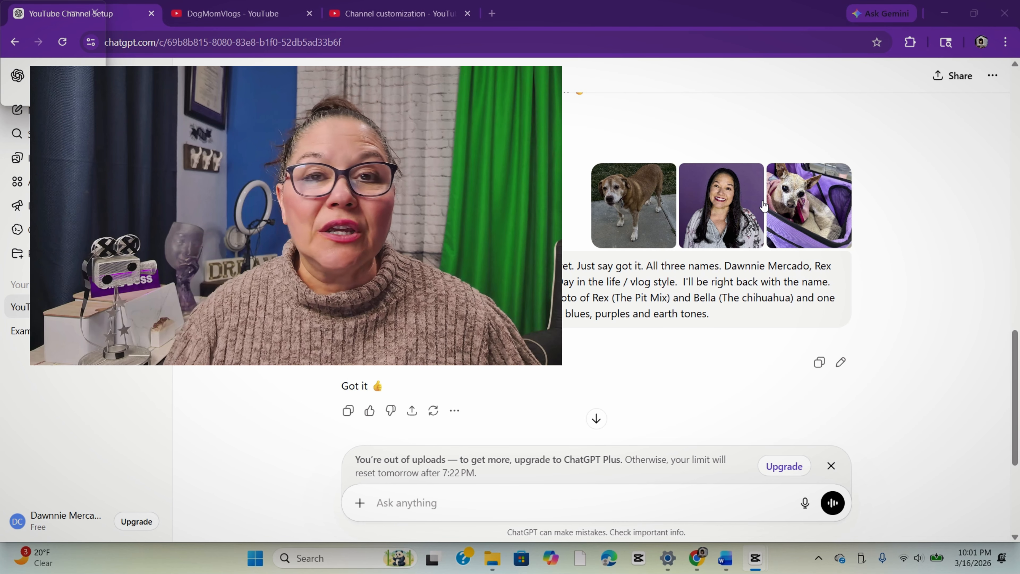
{"action": "scroll", "coordinate": [604, 432], "scroll_direction": "down", "scroll_amount": 3}
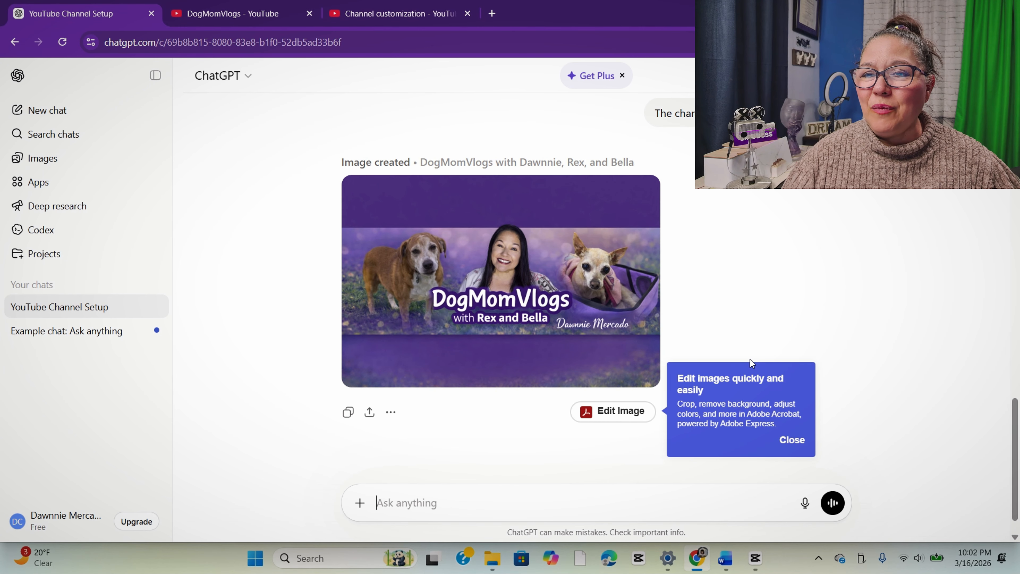
Step: Send the message "I love the banner, please answer the rest of my question" in the chat
{"action": "left_click", "coordinate": [684, 515]}
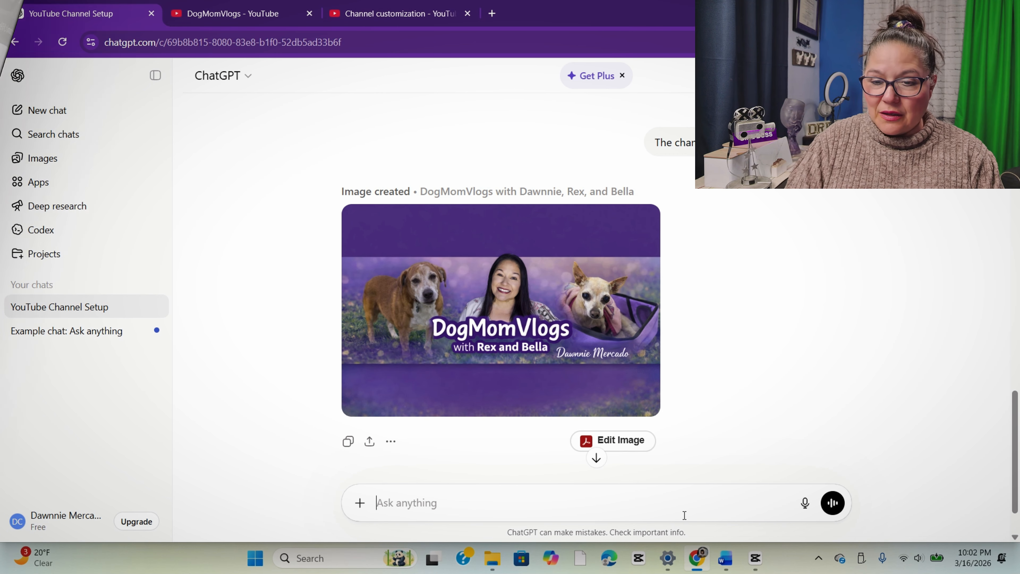
{"action": "type", "text": "I love the banner, please answer the rest of my"}
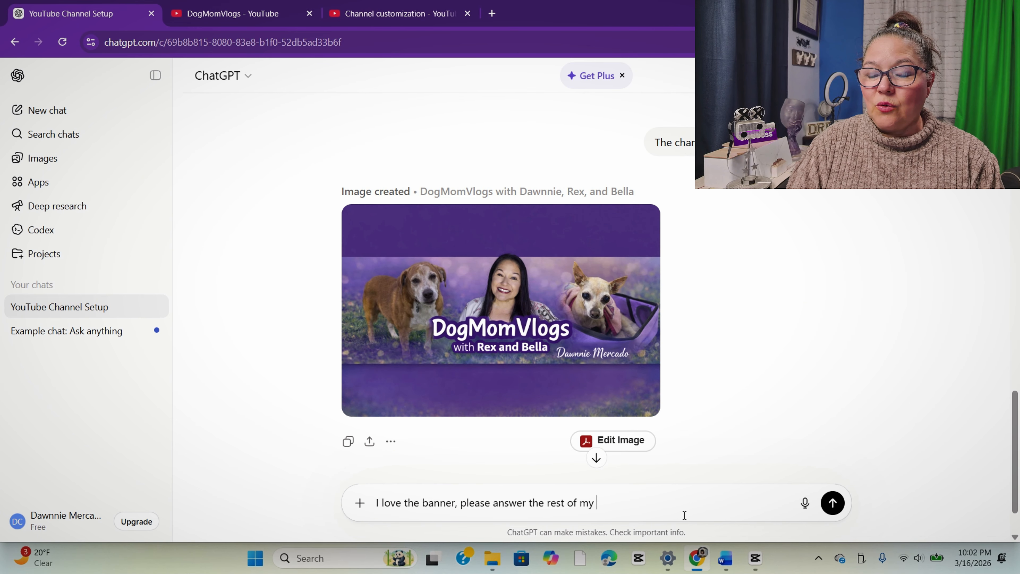
{"action": "type", "text": "question"}
{"action": "key", "text": "Return"}
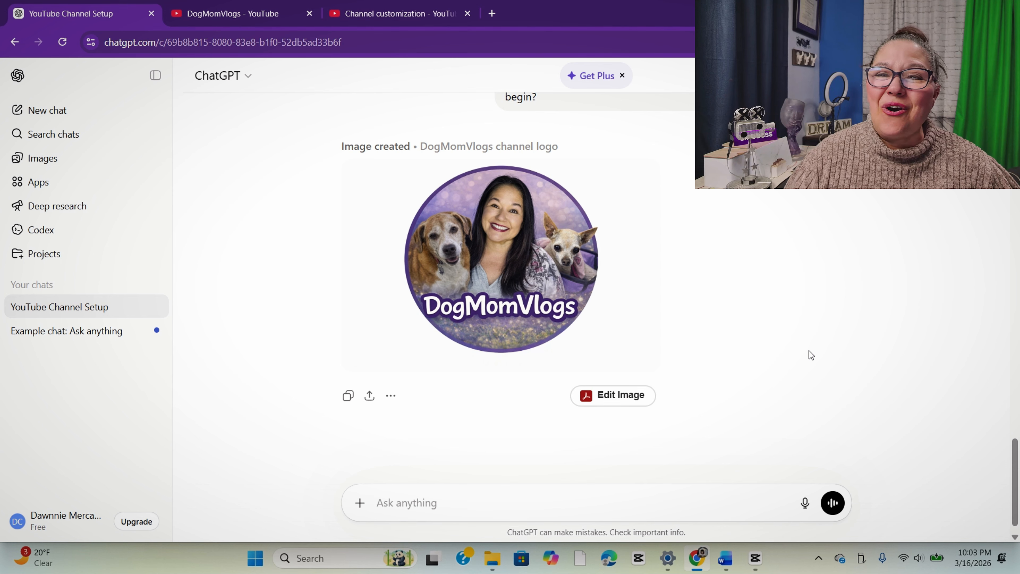
Step: Read through ChatGPT's reply on the channel description, tags, channel keywords, first video ideas, thumbnail style and title formula
{"action": "scroll", "coordinate": [778, 354], "scroll_direction": "down", "scroll_amount": 1}
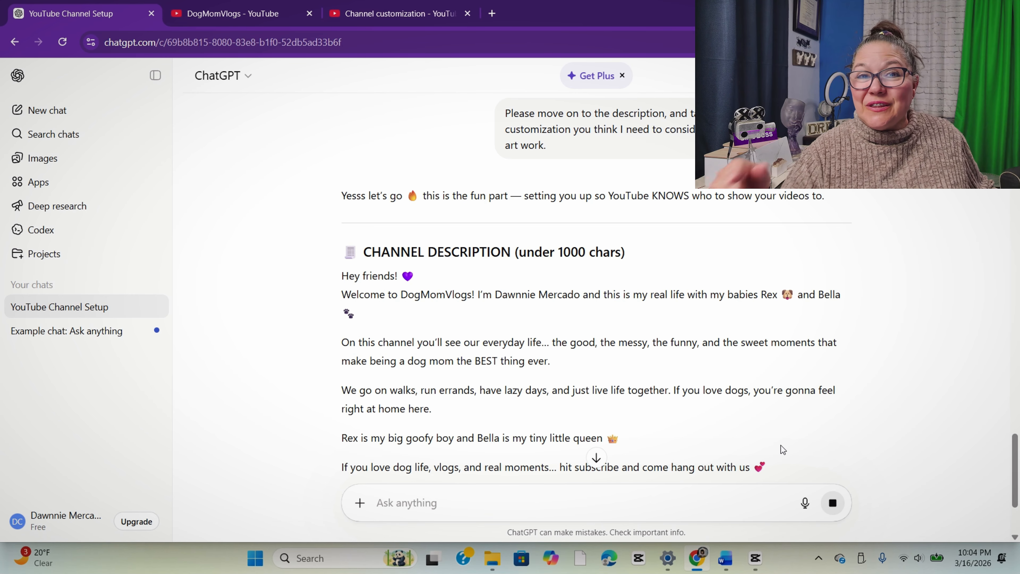
{"action": "scroll", "coordinate": [550, 392], "scroll_direction": "down", "scroll_amount": 7}
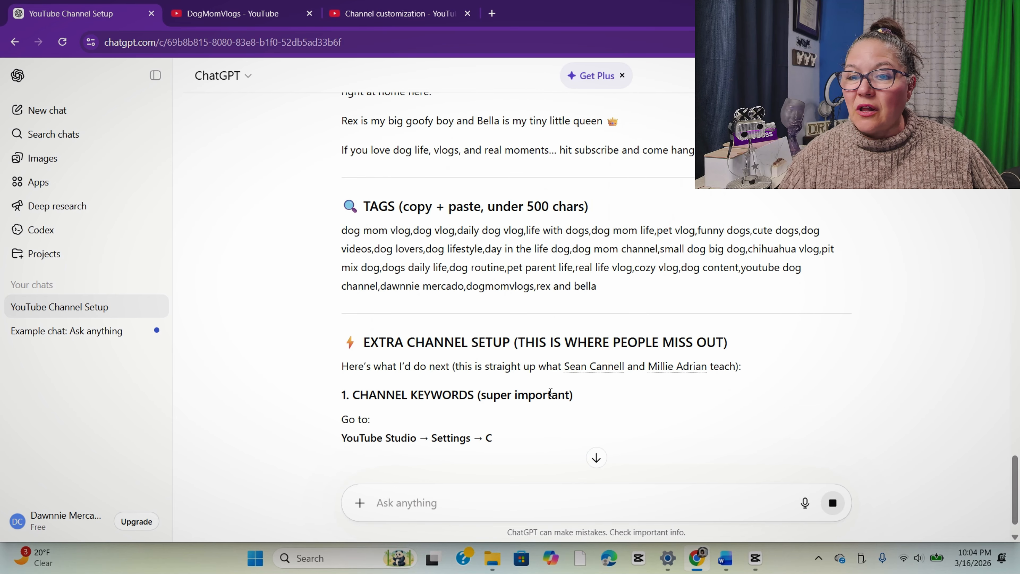
{"action": "scroll", "coordinate": [550, 392], "scroll_direction": "down", "scroll_amount": 2}
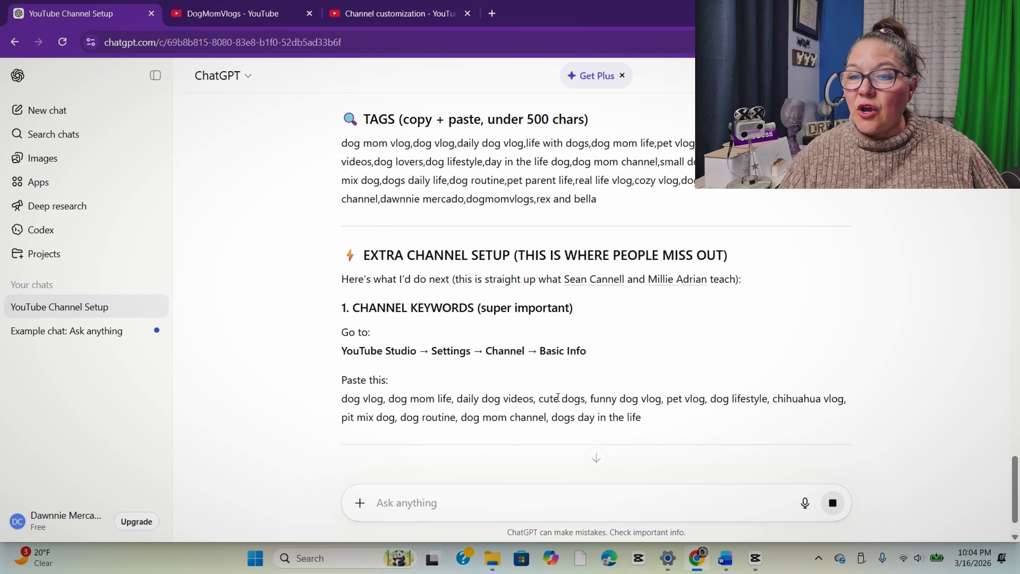
{"action": "scroll", "coordinate": [557, 397], "scroll_direction": "down", "scroll_amount": 3}
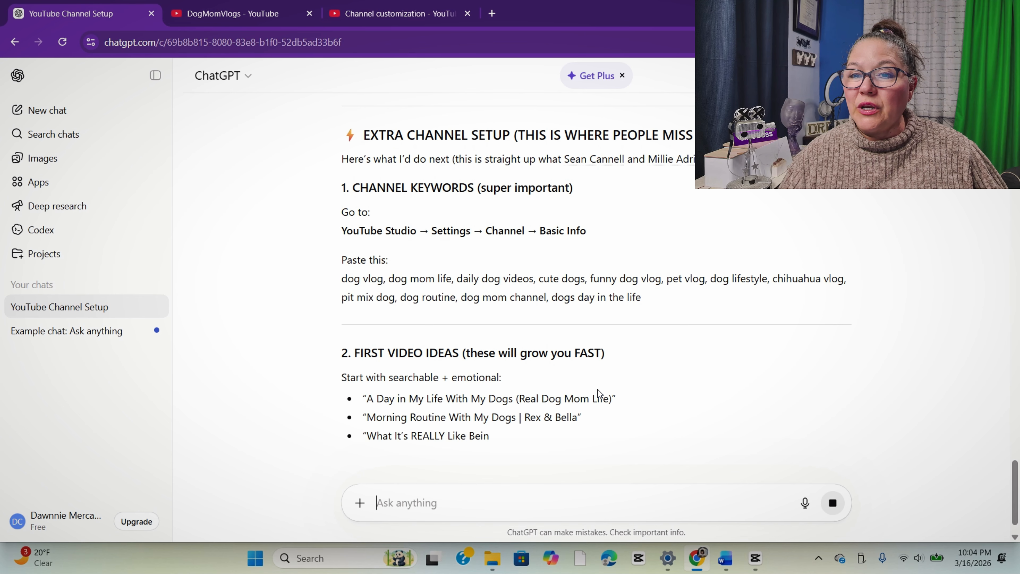
{"action": "scroll", "coordinate": [597, 392], "scroll_direction": "down", "scroll_amount": 4}
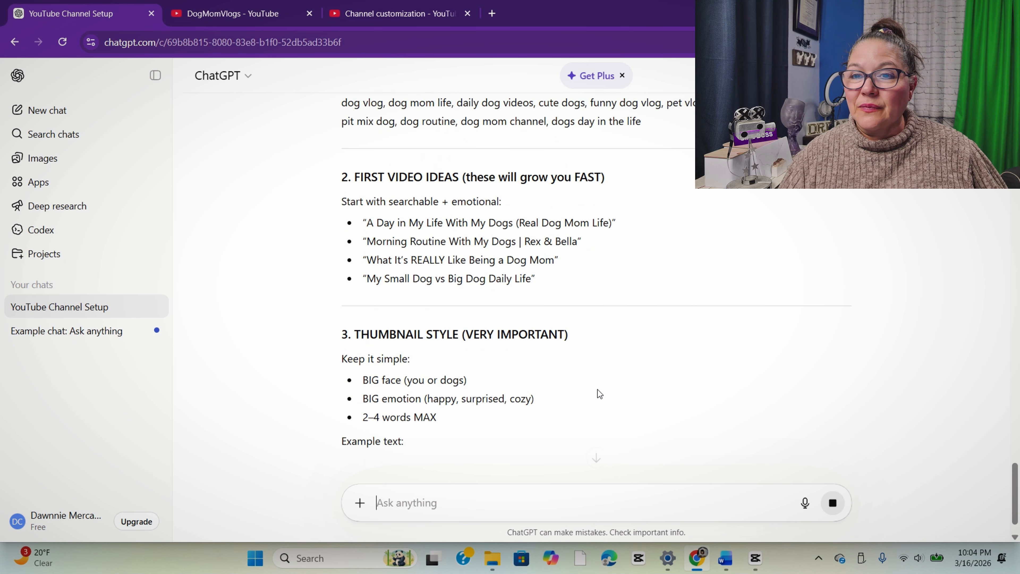
{"action": "scroll", "coordinate": [598, 392], "scroll_direction": "up", "scroll_amount": 3}
{"action": "scroll", "coordinate": [598, 392], "scroll_direction": "down", "scroll_amount": 5}
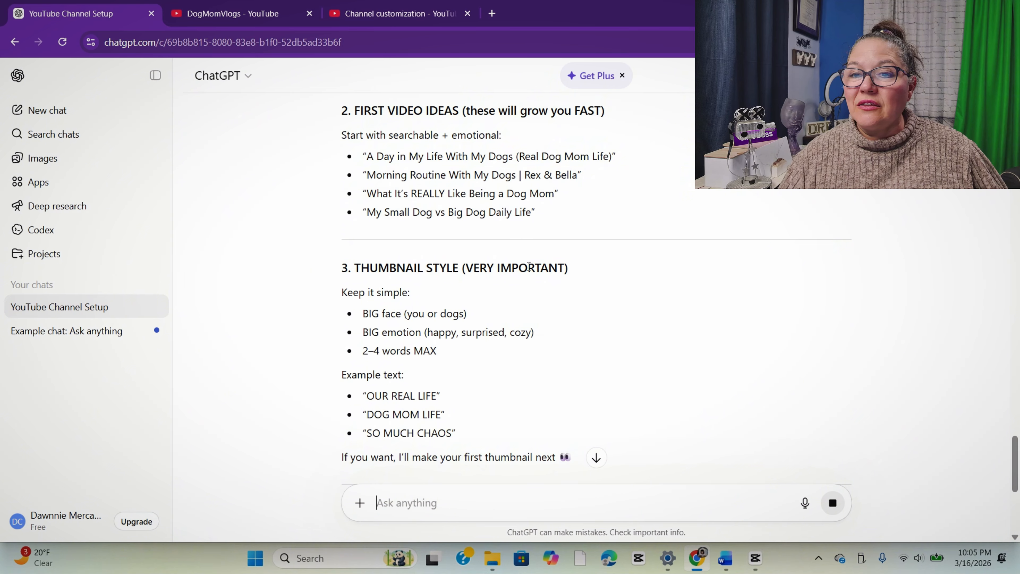
{"action": "scroll", "coordinate": [529, 267], "scroll_direction": "down", "scroll_amount": 2}
{"action": "scroll", "coordinate": [529, 267], "scroll_direction": "down", "scroll_amount": 6}
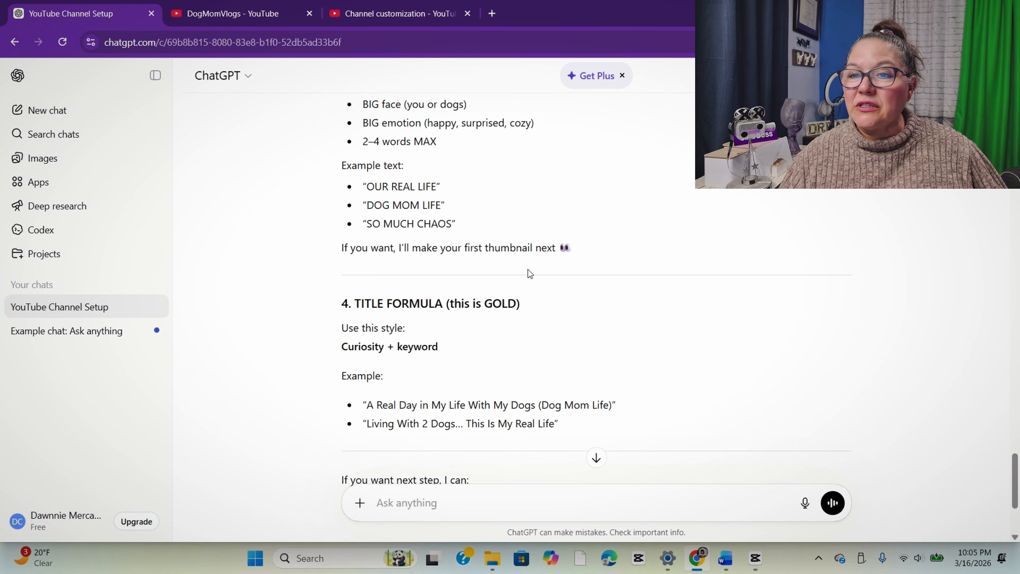
{"action": "scroll", "coordinate": [528, 275], "scroll_direction": "down", "scroll_amount": 2}
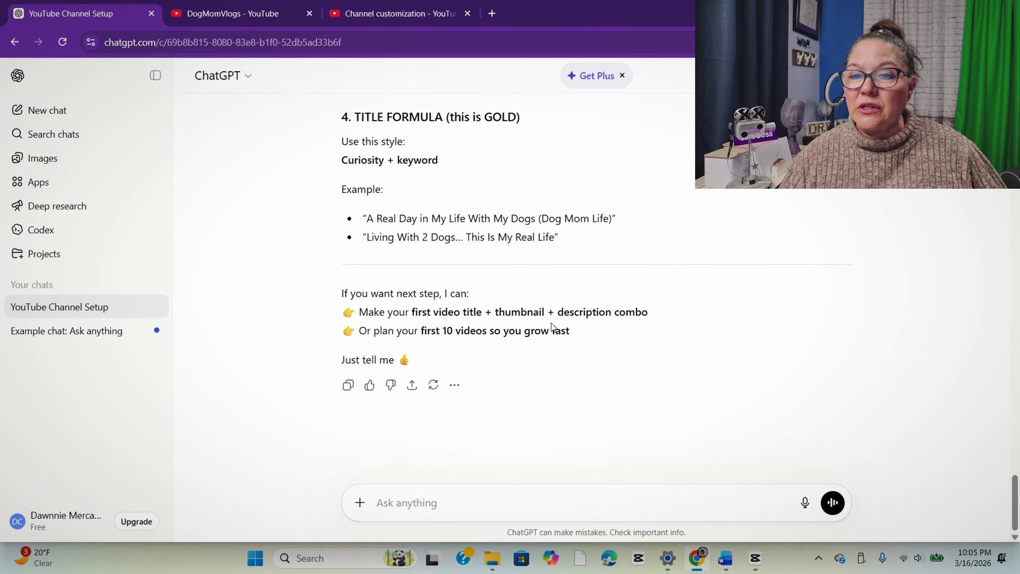
Step: Go back through the reply to recheck the suggested tags and the channel description
{"action": "scroll", "coordinate": [554, 328], "scroll_direction": "up", "scroll_amount": 10}
{"action": "scroll", "coordinate": [557, 331], "scroll_direction": "up", "scroll_amount": 20}
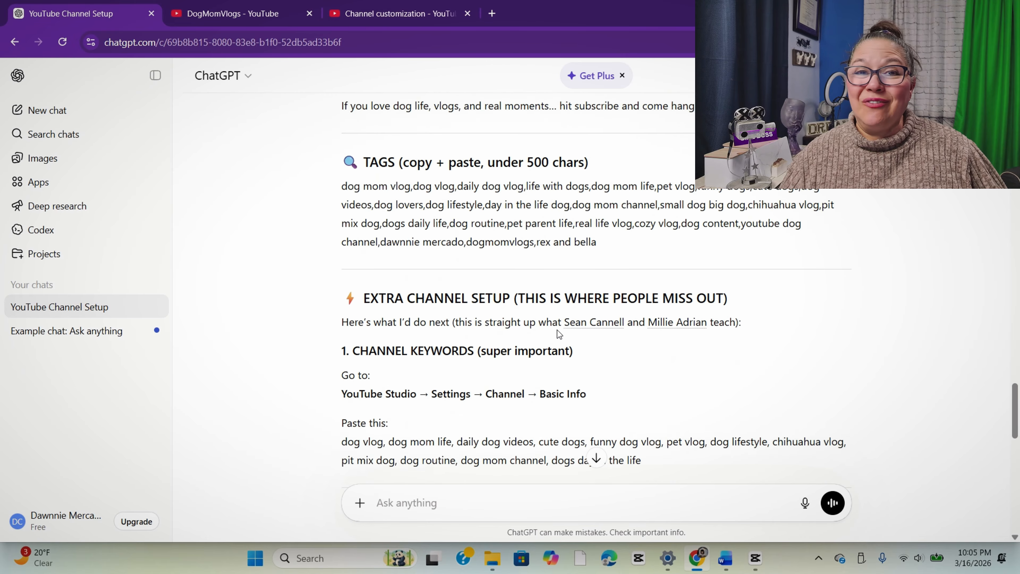
{"action": "scroll", "coordinate": [557, 330], "scroll_direction": "up", "scroll_amount": 8}
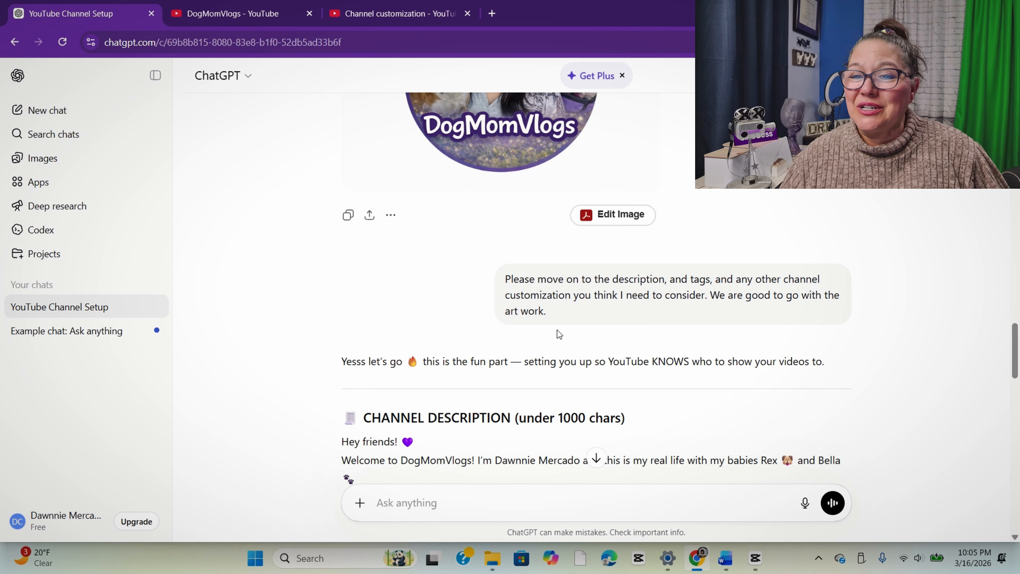
{"action": "scroll", "coordinate": [557, 330], "scroll_direction": "down", "scroll_amount": 3}
{"action": "scroll", "coordinate": [557, 330], "scroll_direction": "down", "scroll_amount": 2}
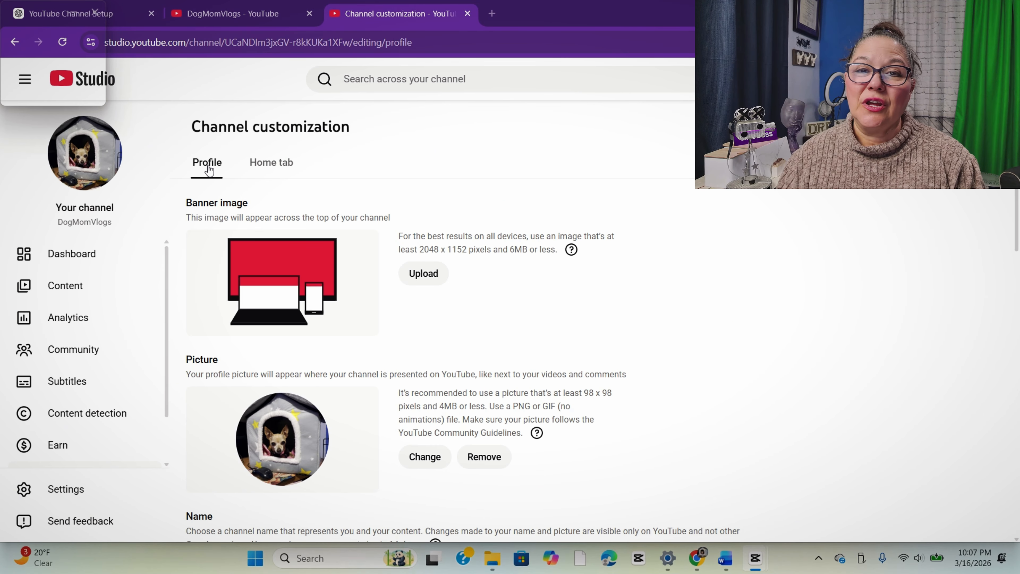
Step: Upload the DogMomVlogs banner file from the Downloads YouTube folder as the channel's banner image and adjust its crop
{"action": "left_click", "coordinate": [423, 274]}
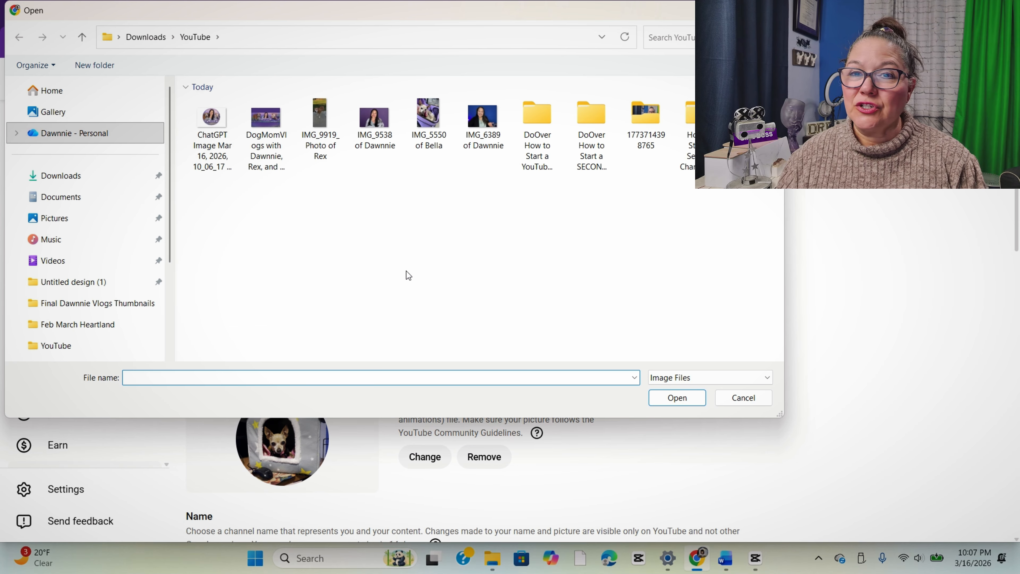
{"action": "left_click", "coordinate": [266, 123]}
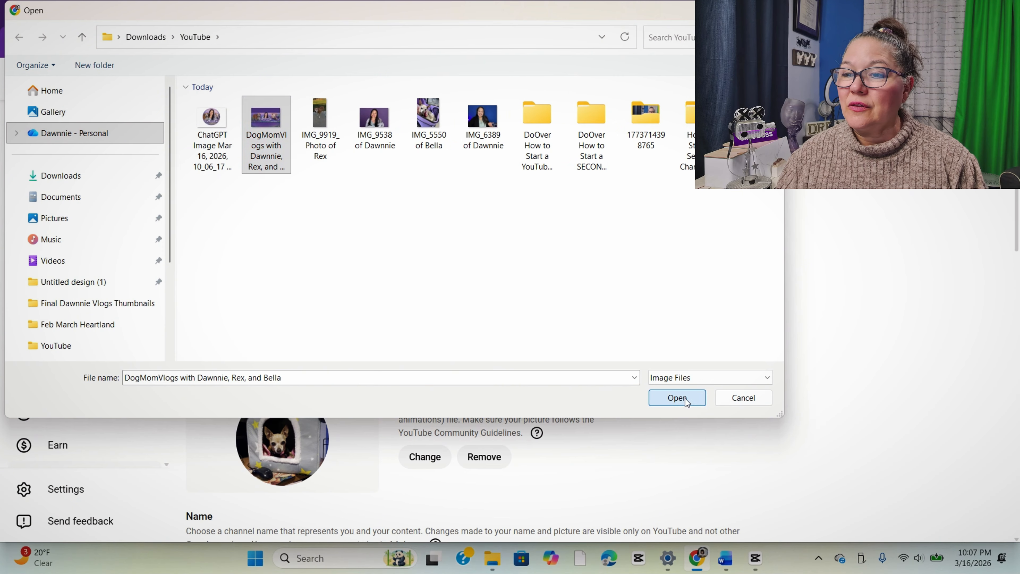
{"action": "left_click", "coordinate": [677, 398]}
{"action": "left_click_drag", "start_coordinate": [584, 358], "coordinate": [568, 324]}
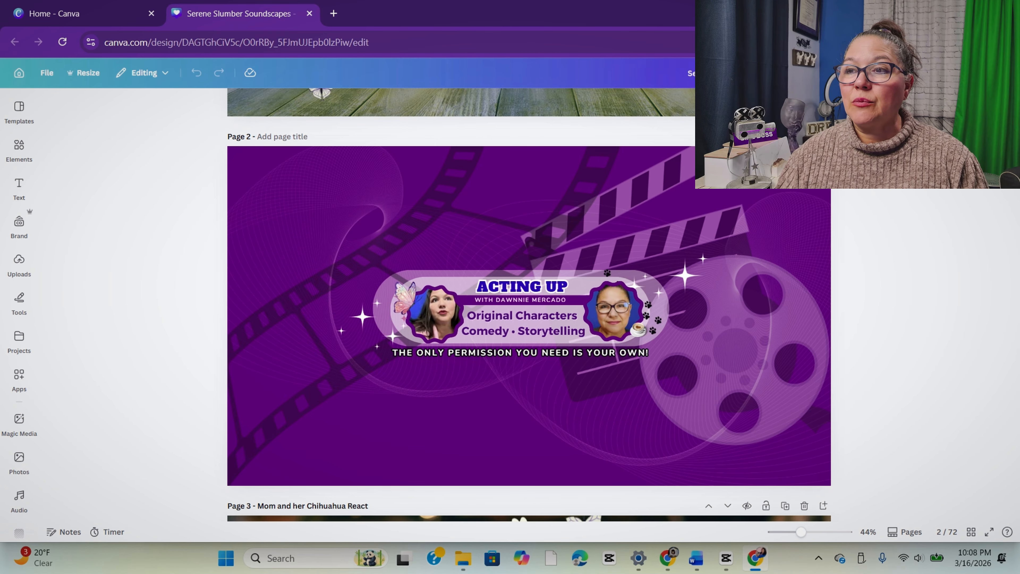
Step: In Canva, duplicate the Acting Up banner page and fit the uploaded DogMomVlogs image over the copy's central safe zone
{"action": "left_click", "coordinate": [785, 137]}
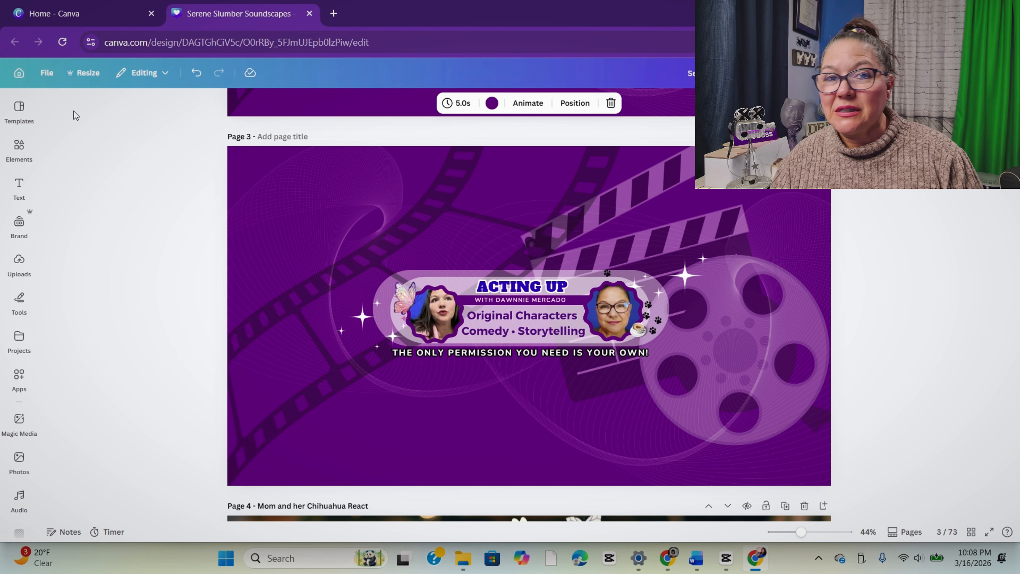
{"action": "left_click", "coordinate": [19, 265]}
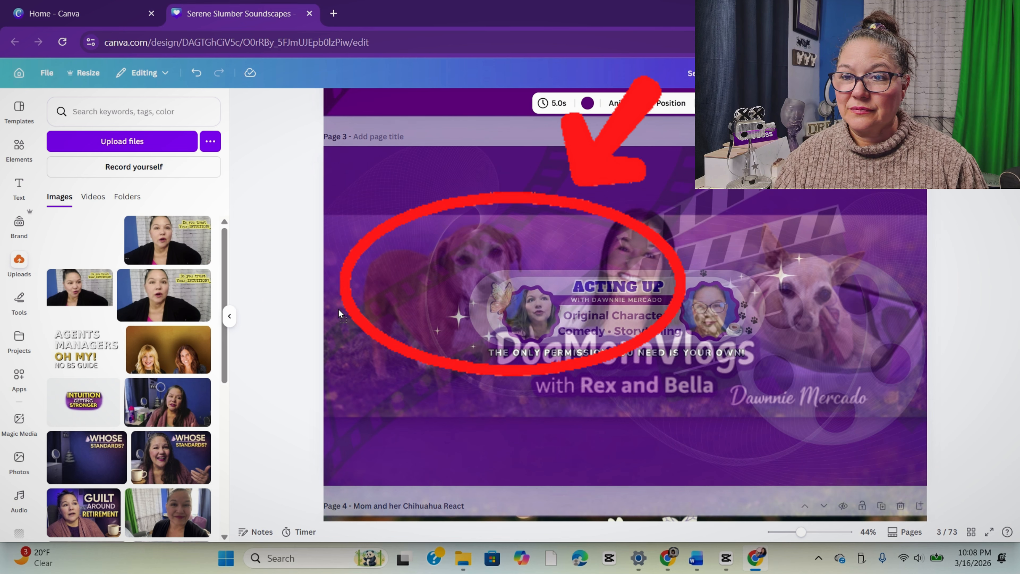
{"action": "left_click_drag", "start_coordinate": [339, 310], "coordinate": [476, 246]}
{"action": "left_click_drag", "start_coordinate": [781, 439], "coordinate": [719, 398]}
{"action": "left_click_drag", "start_coordinate": [697, 378], "coordinate": [738, 385]}
{"action": "left_click_drag", "start_coordinate": [762, 408], "coordinate": [735, 389]}
{"action": "left_click_drag", "start_coordinate": [693, 378], "coordinate": [705, 382]}
{"action": "left_click", "coordinate": [488, 411]}
{"action": "left_click", "coordinate": [971, 220]}
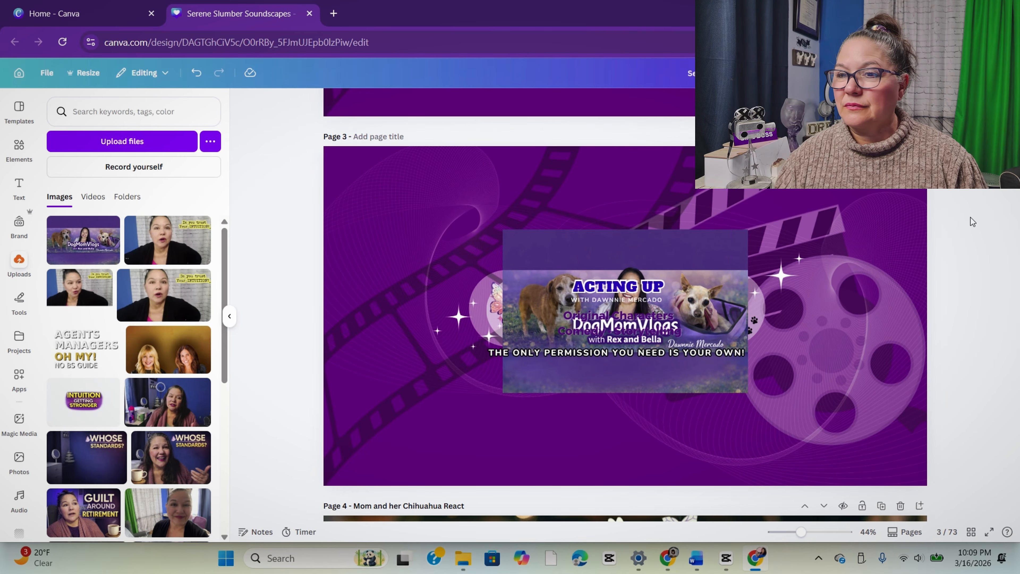
Step: Delete the subtitle, the "Original Characters Comedy • Storytelling" text and the "The only permission you need is your own!" tagline from the duplicated page
{"action": "left_click", "coordinate": [621, 301]}
{"action": "key", "text": "Delete"}
{"action": "left_click", "coordinate": [672, 326]}
{"action": "key", "text": "Delete"}
{"action": "left_click", "coordinate": [666, 355]}
{"action": "key", "text": "Delete"}
{"action": "left_click", "coordinate": [435, 425]}
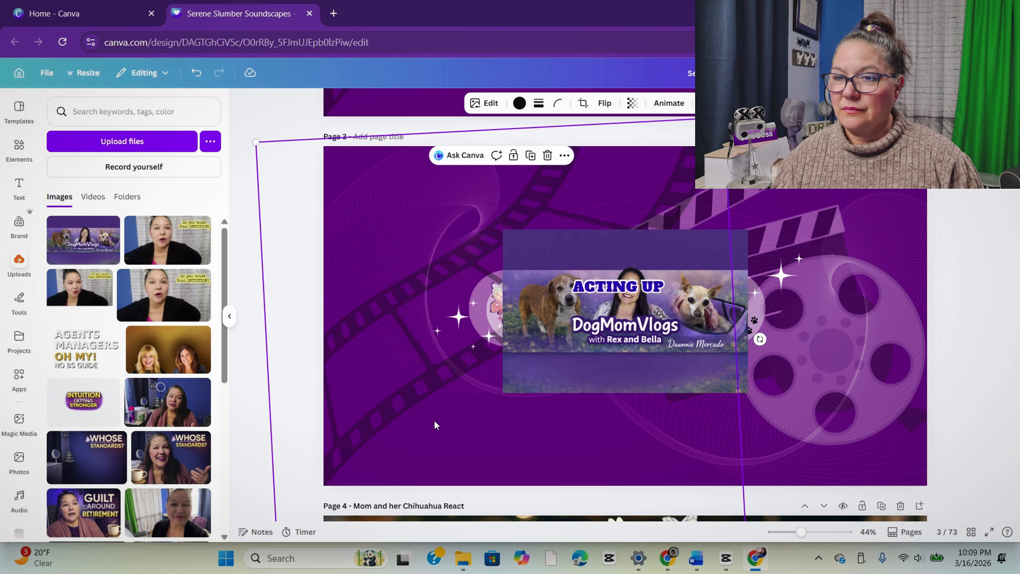
Step: Copy the DogMomVlogs banner image and paste a second instance onto the same page
{"action": "left_click", "coordinate": [526, 258]}
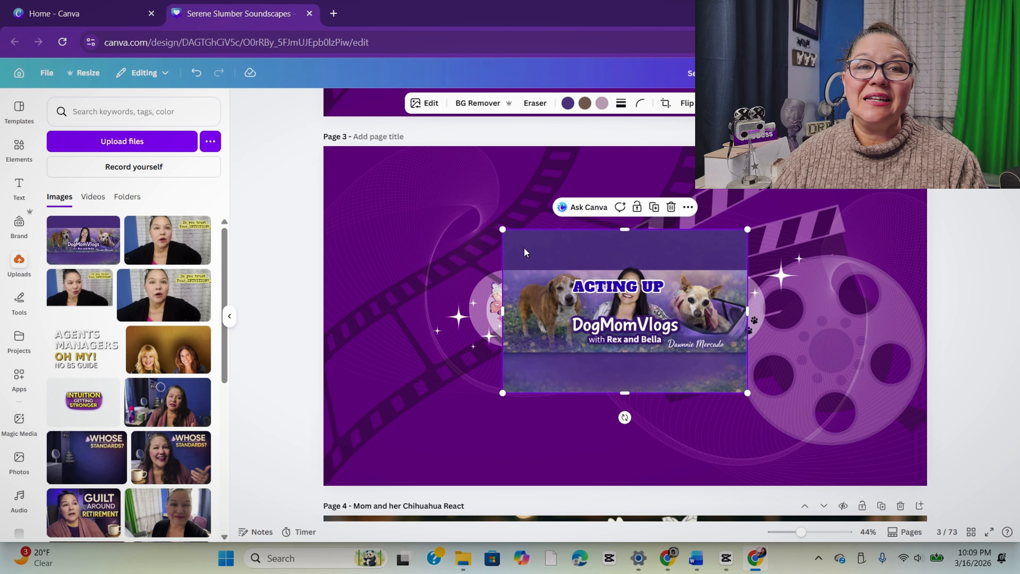
{"action": "right_click", "coordinate": [524, 247]}
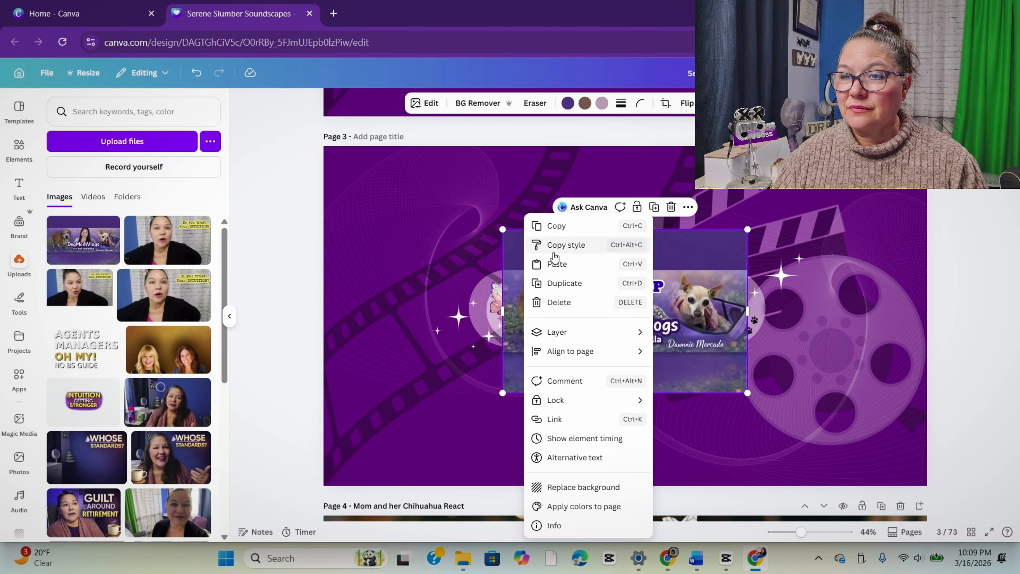
{"action": "left_click", "coordinate": [556, 227]}
{"action": "left_click", "coordinate": [438, 194]}
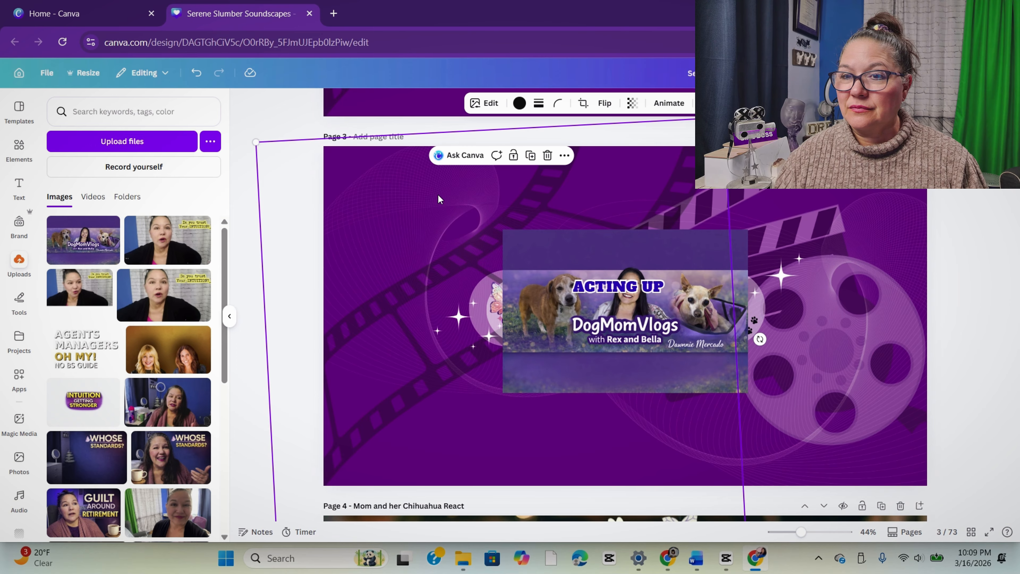
{"action": "right_click", "coordinate": [438, 194]}
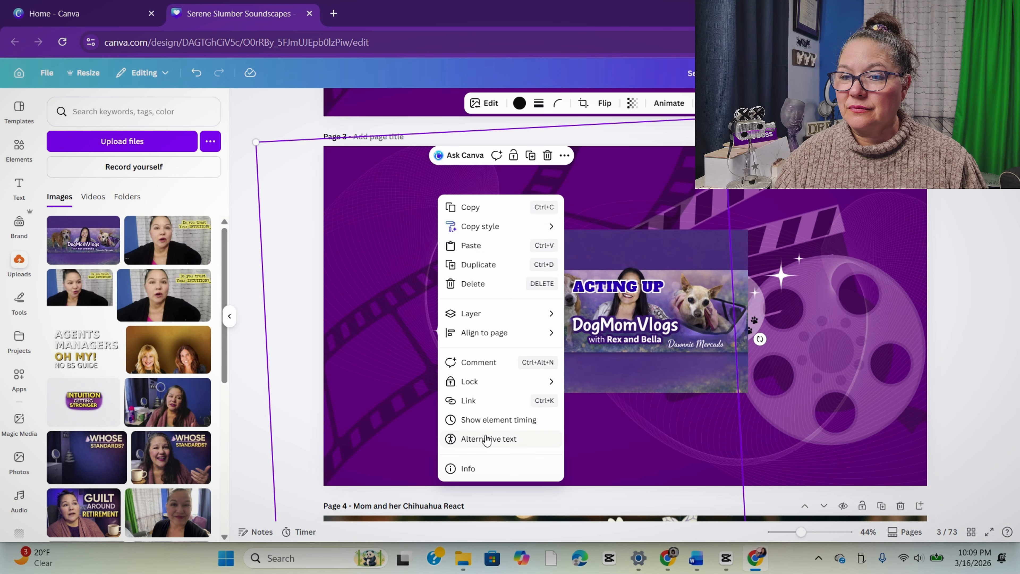
{"action": "left_click", "coordinate": [470, 245]}
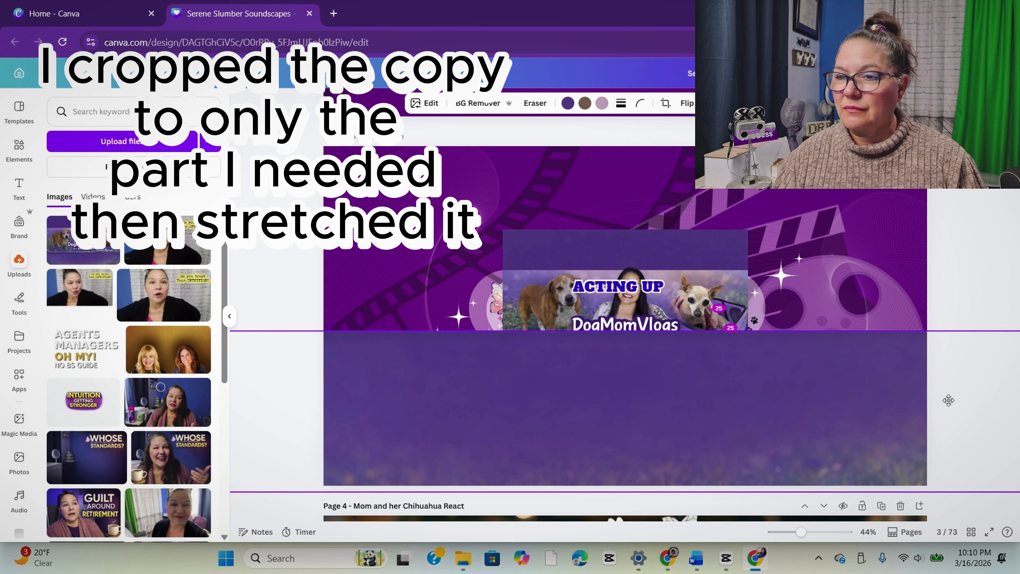
Step: Move, crop and stretch the copied DogMomVlogs background strip to cover the whole page behind the central banner image
{"action": "left_click_drag", "start_coordinate": [534, 397], "coordinate": [699, 339]}
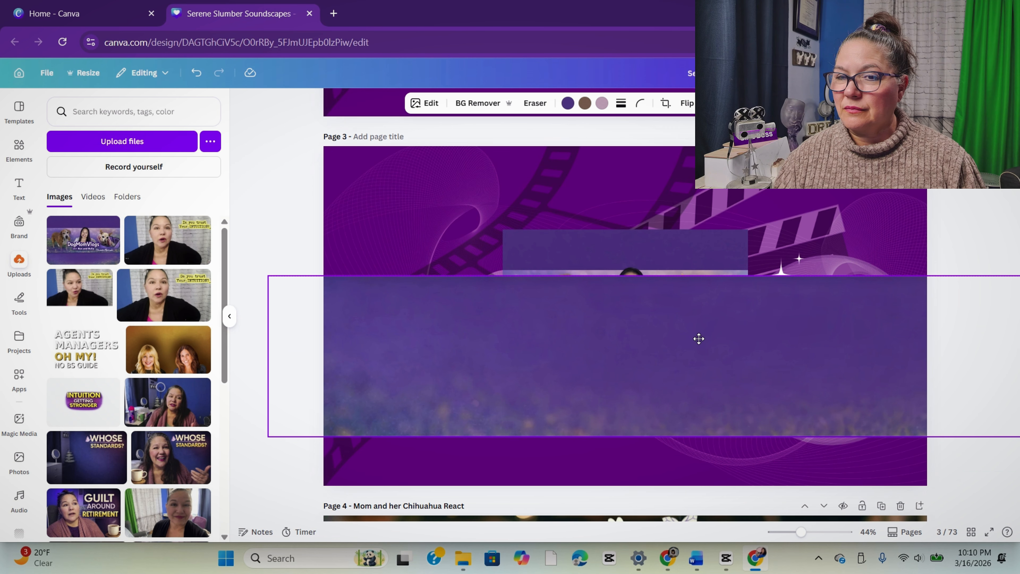
{"action": "left_click_drag", "start_coordinate": [269, 356], "coordinate": [859, 306]}
{"action": "left_click_drag", "start_coordinate": [891, 353], "coordinate": [438, 367]}
{"action": "left_click_drag", "start_coordinate": [856, 370], "coordinate": [765, 370]}
{"action": "left_click_drag", "start_coordinate": [603, 370], "coordinate": [770, 406]}
{"action": "left_click_drag", "start_coordinate": [563, 326], "coordinate": [150, 60]}
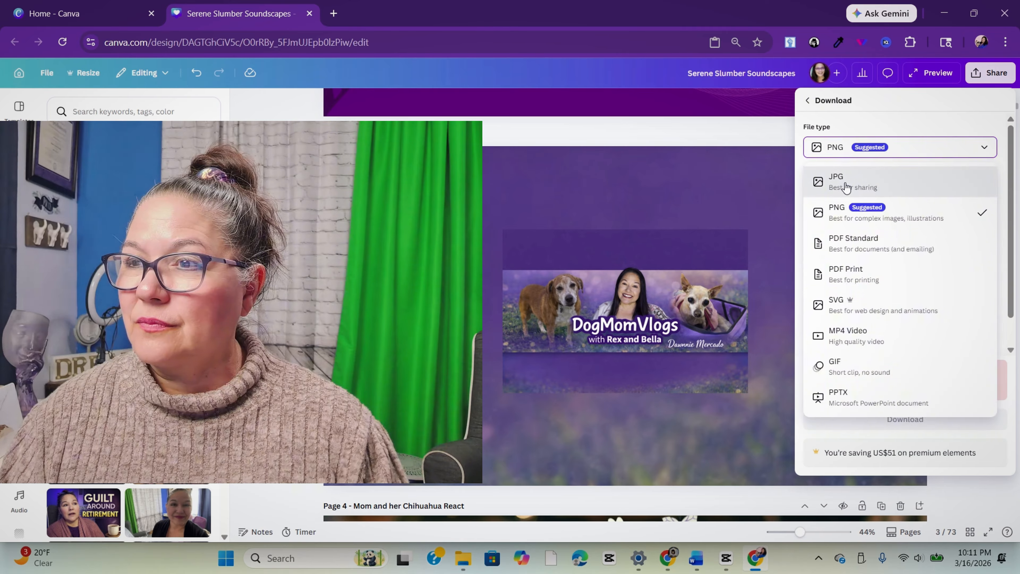
Step: Set the design's download file type to JPG and open the page selection
{"action": "left_click", "coordinate": [835, 179]}
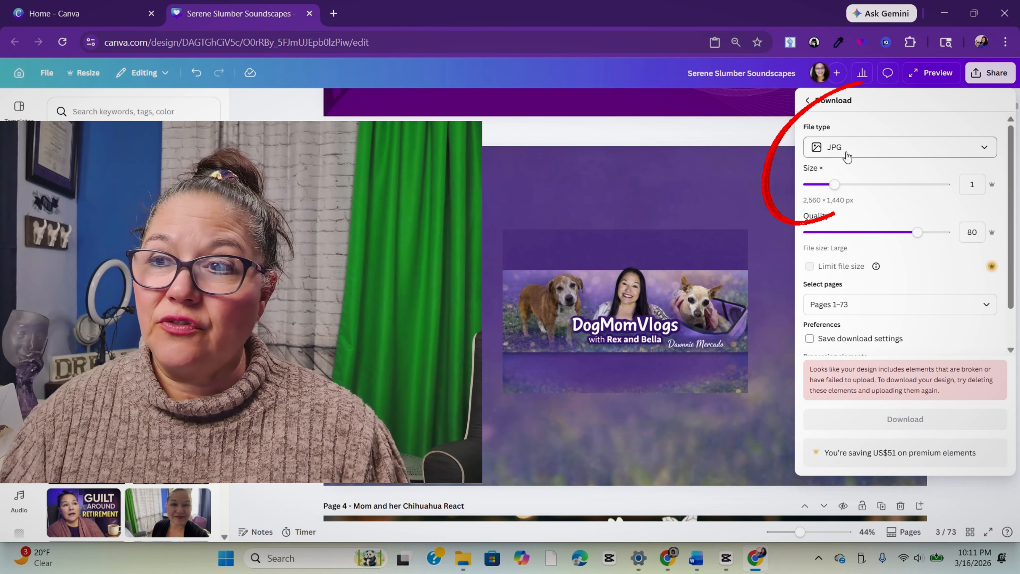
{"action": "left_click", "coordinate": [869, 304]}
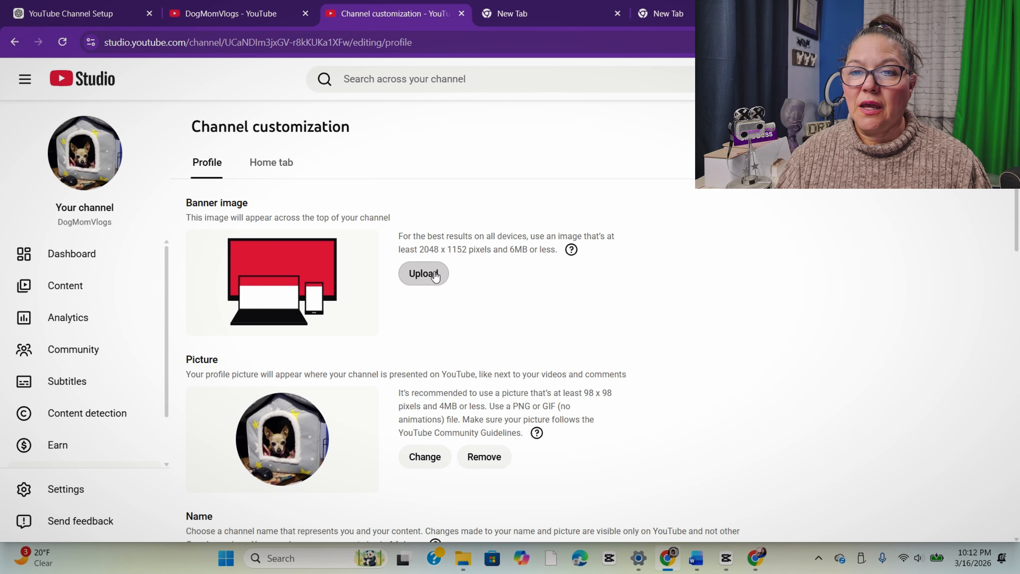
Step: In YouTube Studio, upload "Dog Mom Vlogs Final Banner" as the channel's banner image and accept its crop
{"action": "left_click", "coordinate": [435, 276]}
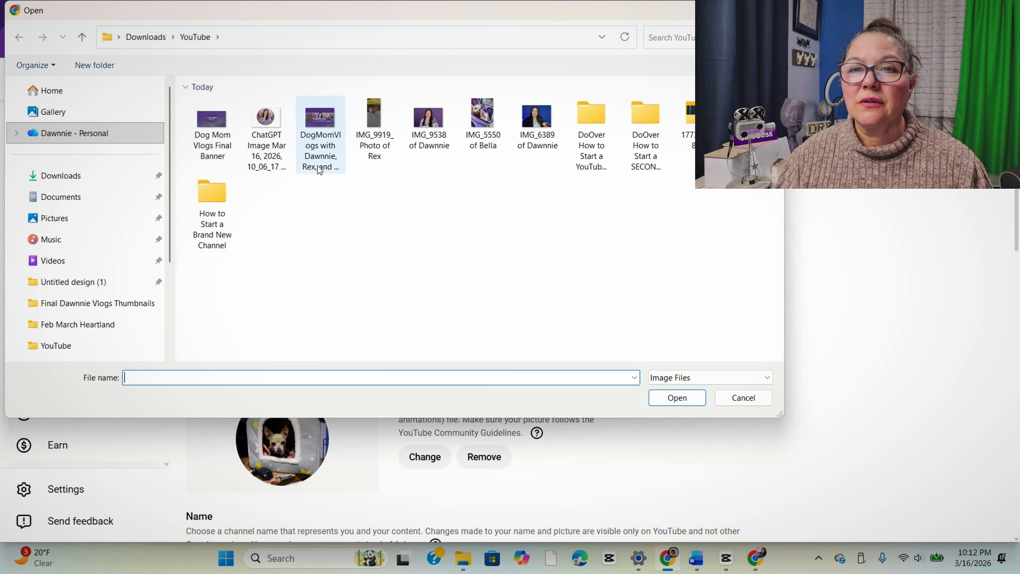
{"action": "left_click", "coordinate": [212, 125]}
{"action": "left_click", "coordinate": [700, 392]}
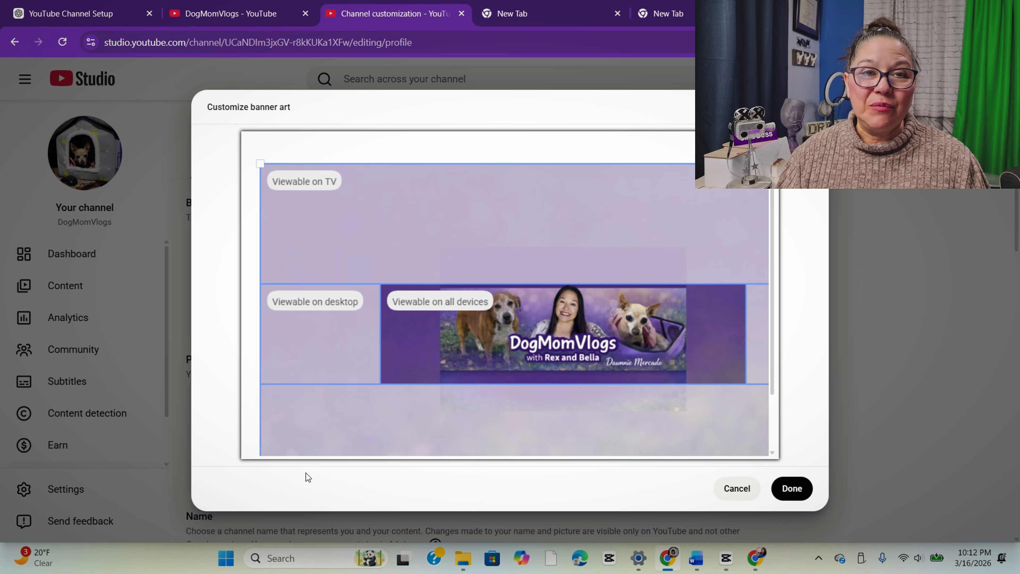
{"action": "left_click", "coordinate": [792, 491]}
Step: Replace the channel's profile picture with the circular DogMomVlogs logo and accept its crop
{"action": "scroll", "coordinate": [498, 338], "scroll_direction": "down", "scroll_amount": 2}
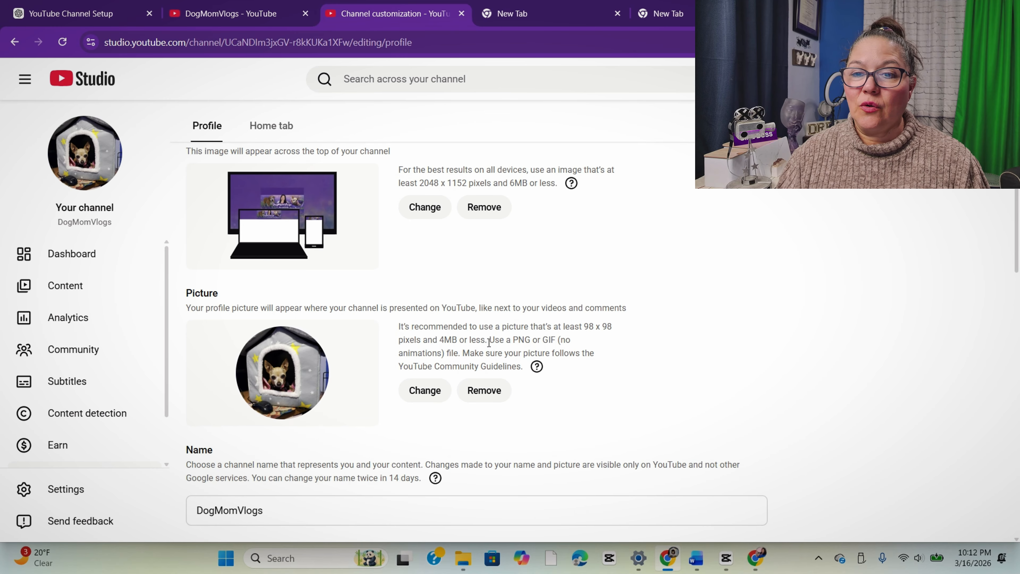
{"action": "left_click", "coordinate": [421, 392]}
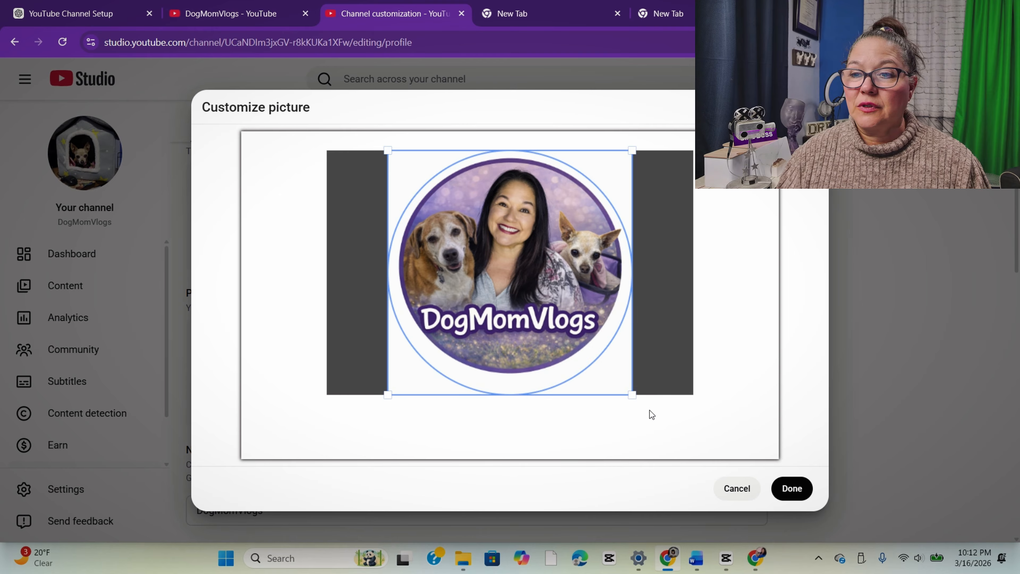
{"action": "left_click", "coordinate": [791, 488]}
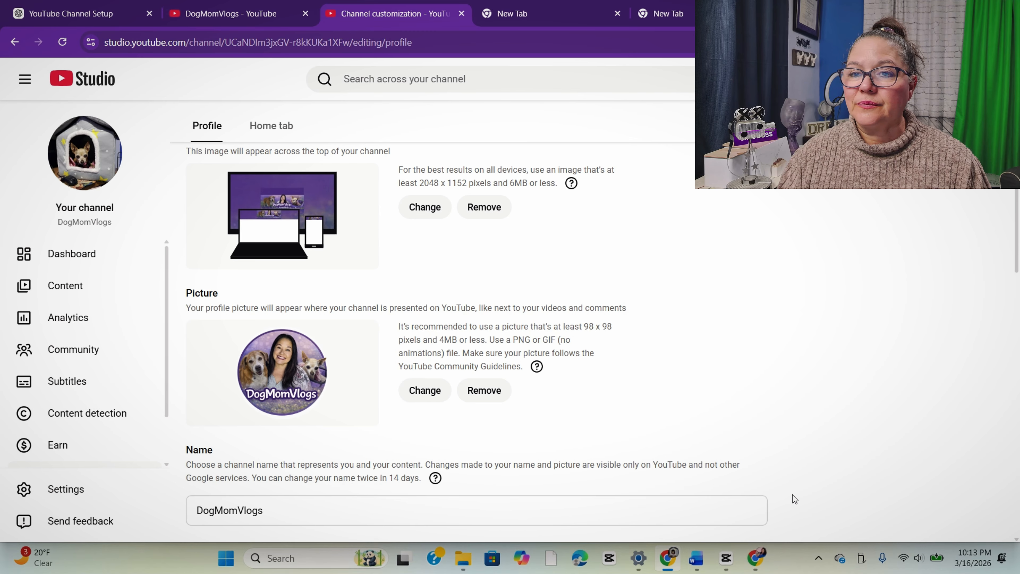
Step: Try to upload "ChatGPT Image Mar 16, 2026, 10_06_17 PM" as the channel's video watermark
{"action": "scroll", "coordinate": [672, 372], "scroll_direction": "down", "scroll_amount": 10}
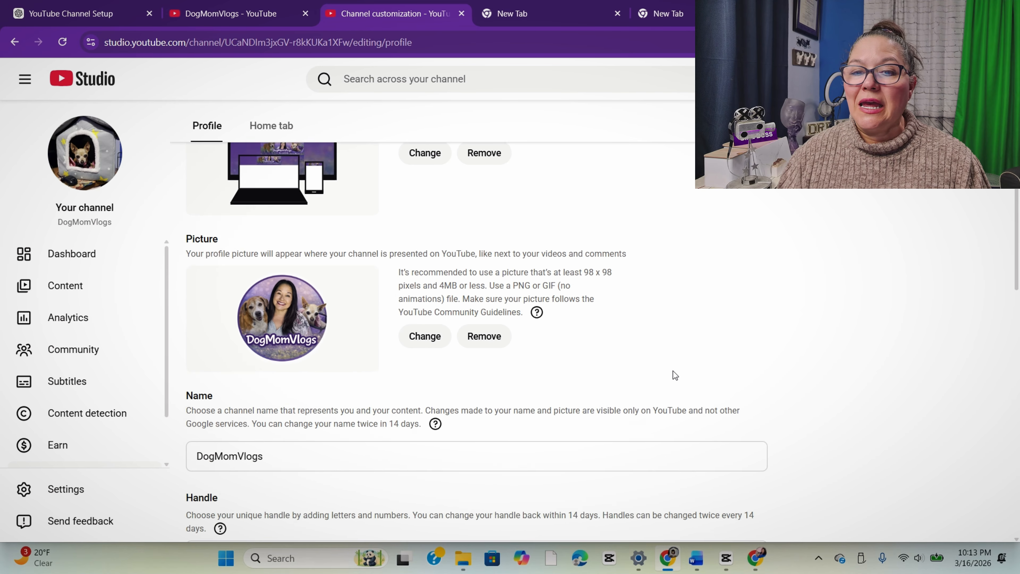
{"action": "scroll", "coordinate": [675, 375], "scroll_direction": "down", "scroll_amount": 12}
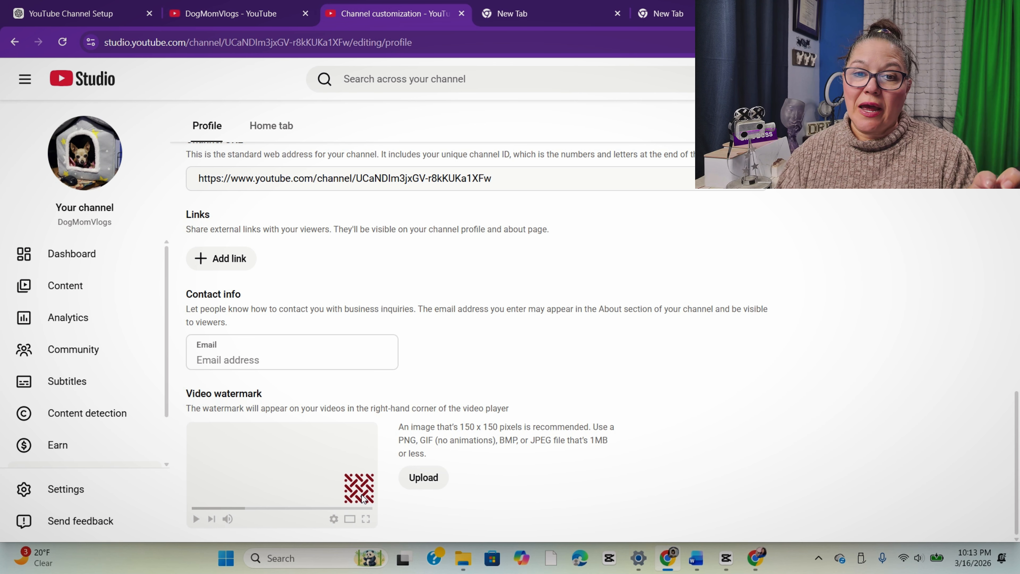
{"action": "left_click", "coordinate": [434, 480]}
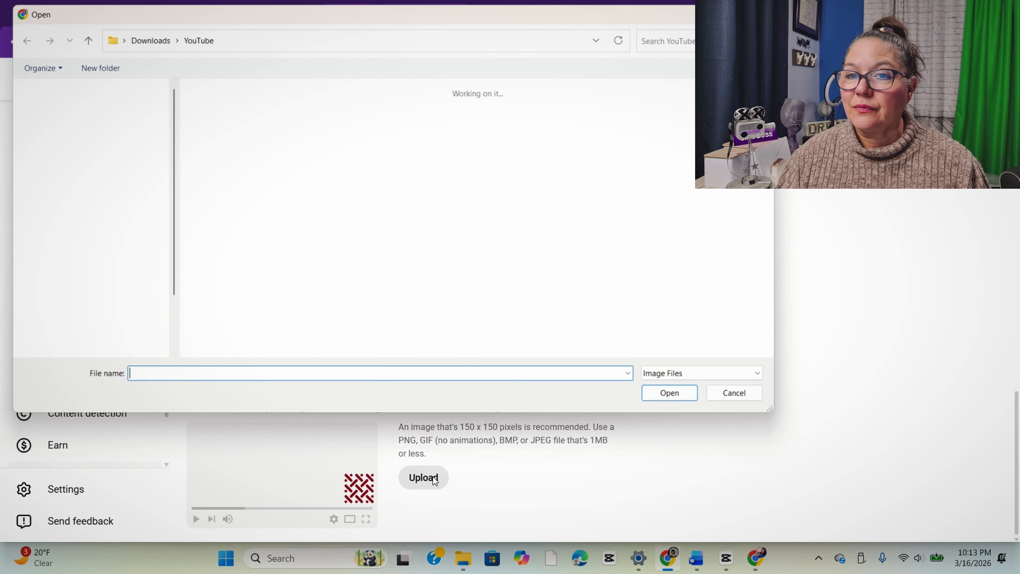
{"action": "left_click", "coordinate": [265, 138]}
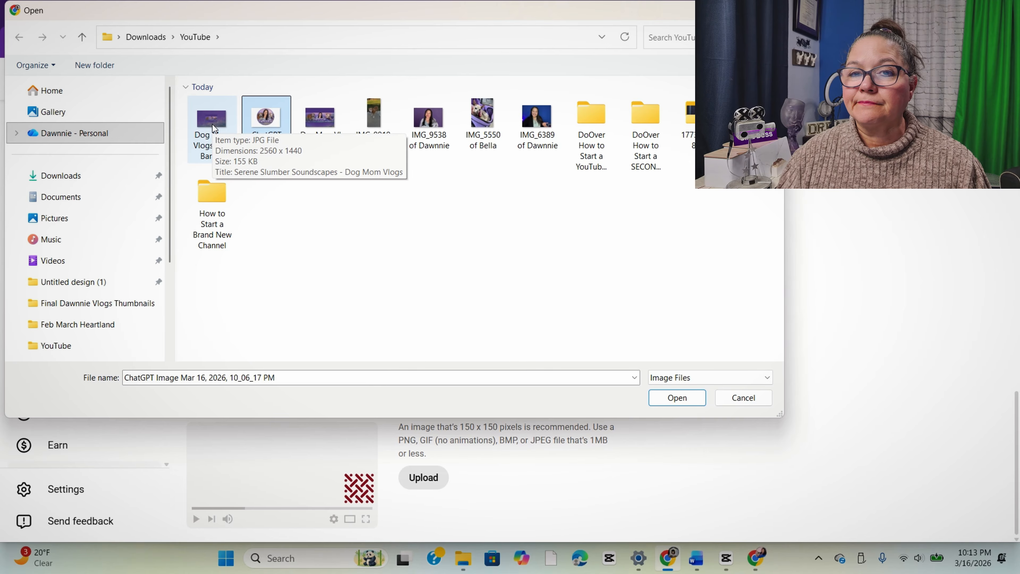
{"action": "left_click", "coordinate": [682, 397]}
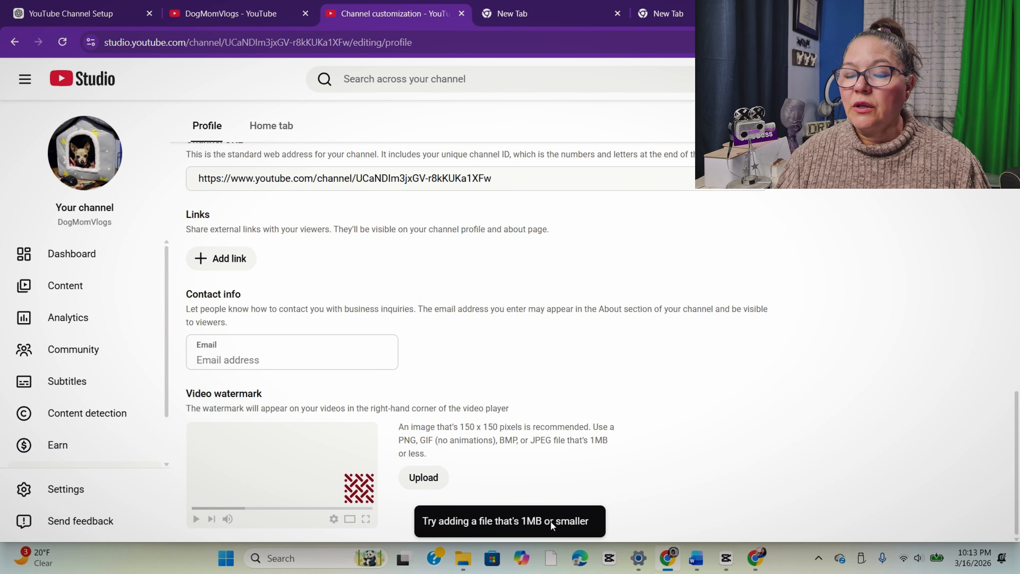
Step: Upload "Dog Mom Vlogs Final Banner" as the video watermark and crop it to a square around the central DogMomVlogs artwork
{"action": "left_click", "coordinate": [430, 478]}
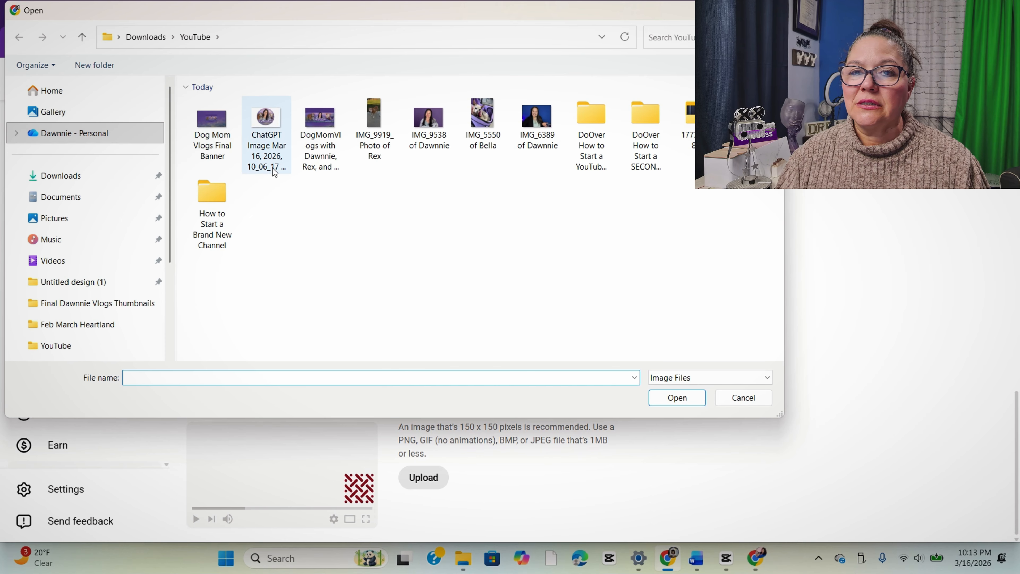
{"action": "left_click", "coordinate": [212, 122]}
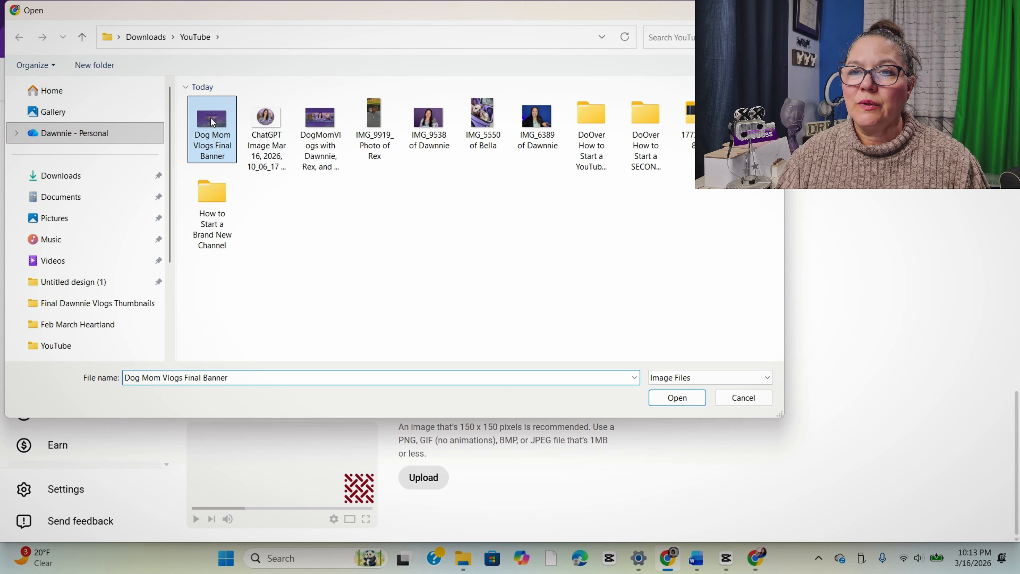
{"action": "left_click", "coordinate": [690, 402]}
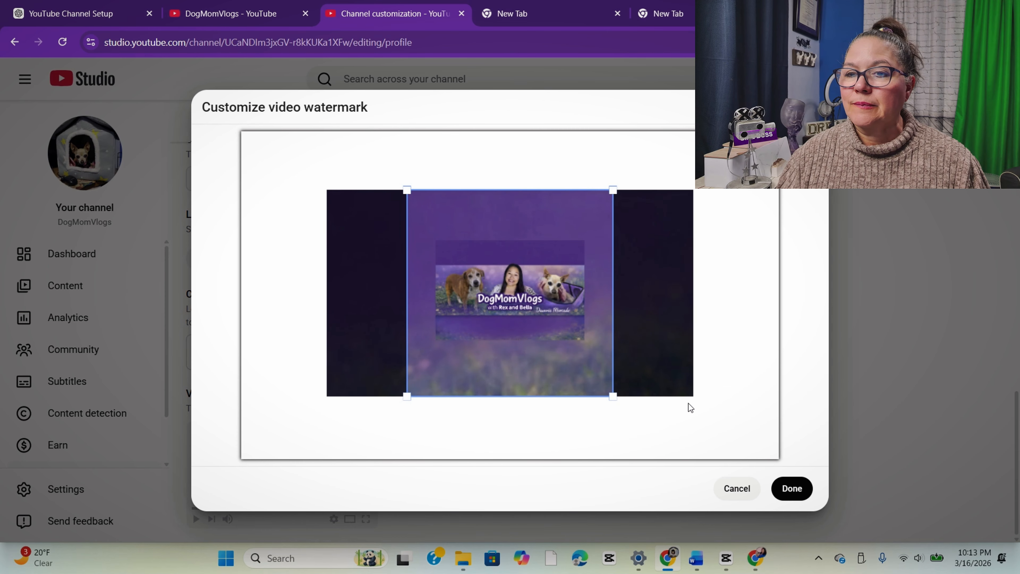
{"action": "left_click_drag", "start_coordinate": [612, 396], "coordinate": [591, 374]}
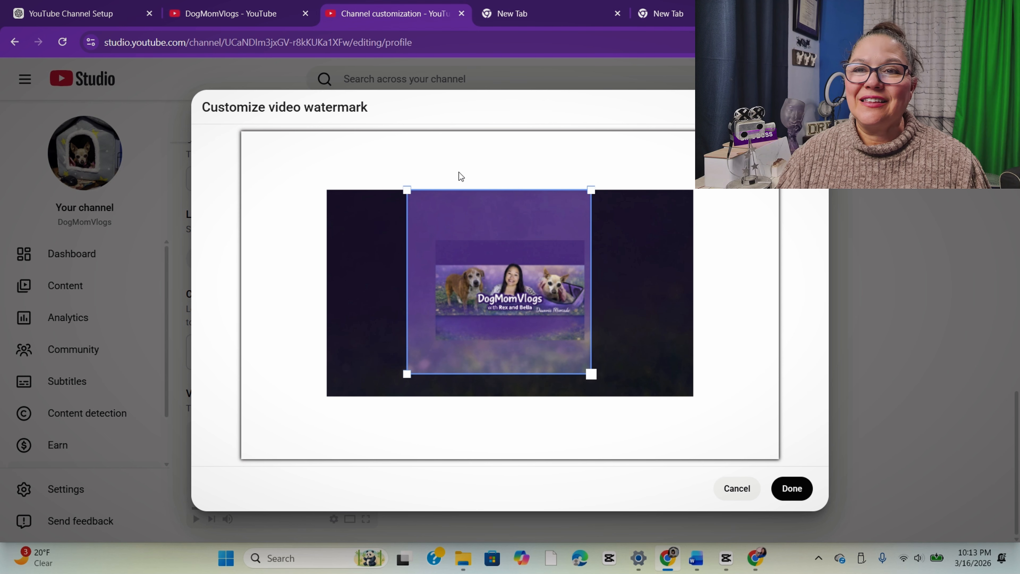
{"action": "left_click_drag", "start_coordinate": [404, 193], "coordinate": [434, 236]}
{"action": "left_click_drag", "start_coordinate": [538, 362], "coordinate": [537, 363]}
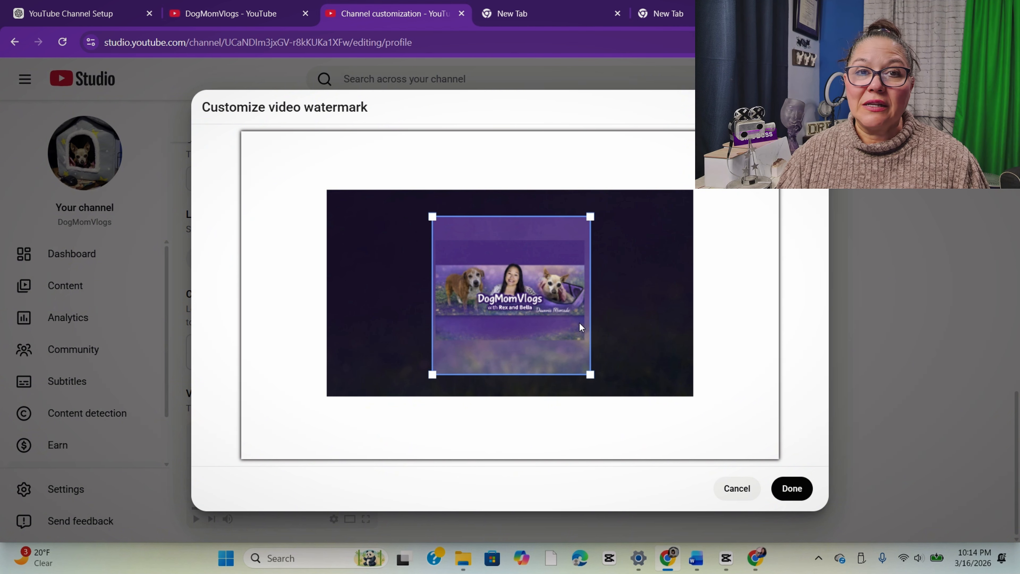
{"action": "left_click", "coordinate": [792, 489]}
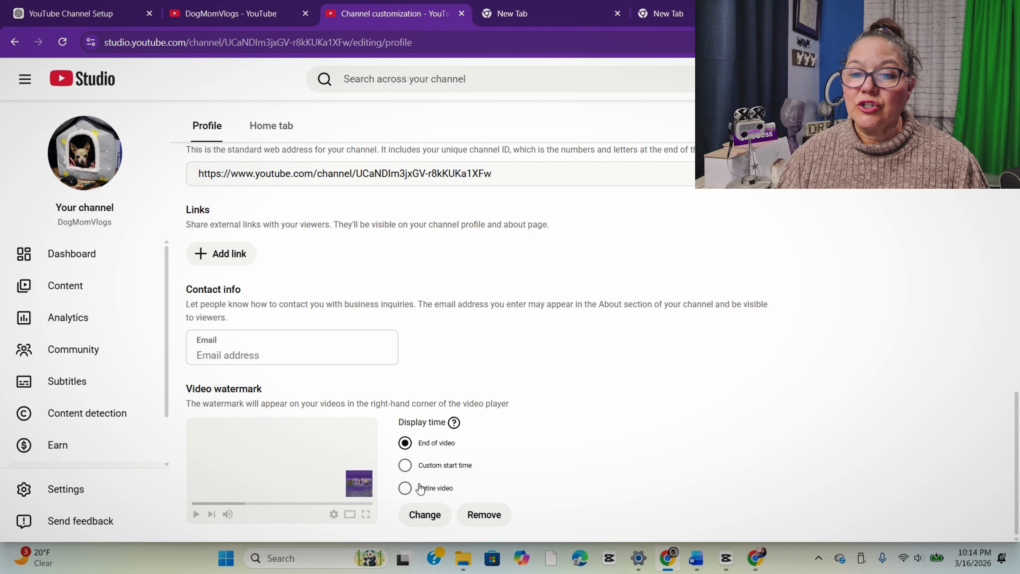
Step: Set the video watermark's display time to Entire video
{"action": "left_click", "coordinate": [406, 488]}
{"action": "scroll", "coordinate": [624, 474], "scroll_direction": "up", "scroll_amount": 5}
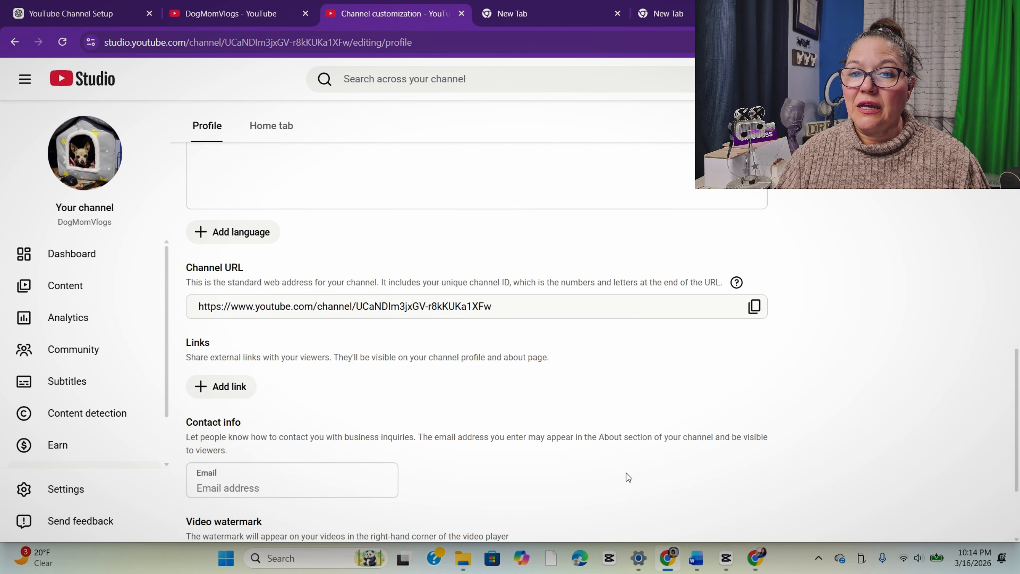
{"action": "scroll", "coordinate": [627, 472], "scroll_direction": "down", "scroll_amount": 5}
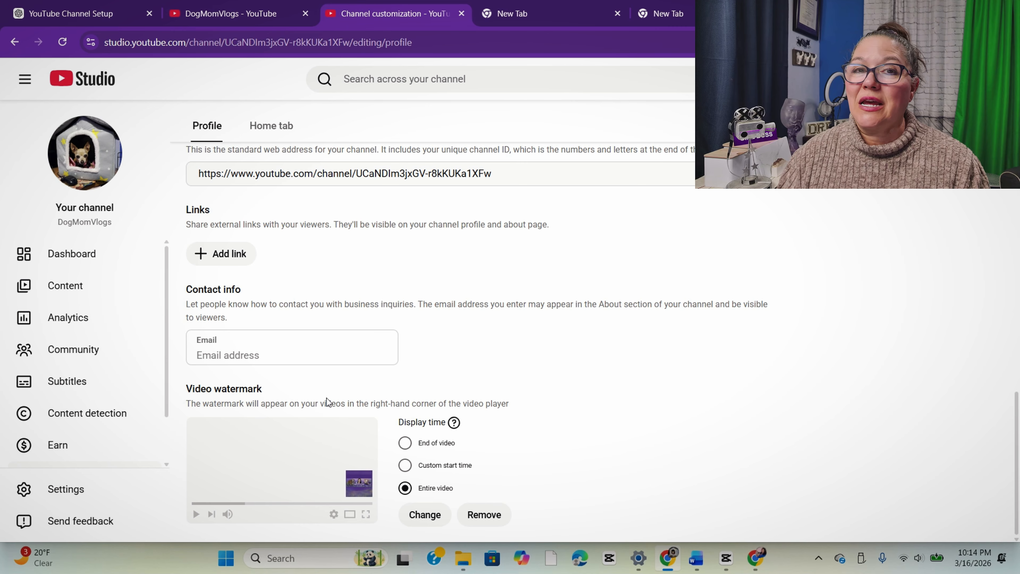
Step: Add a blank title and URL entry to the channel's Links section
{"action": "scroll", "coordinate": [327, 397], "scroll_direction": "up", "scroll_amount": 3}
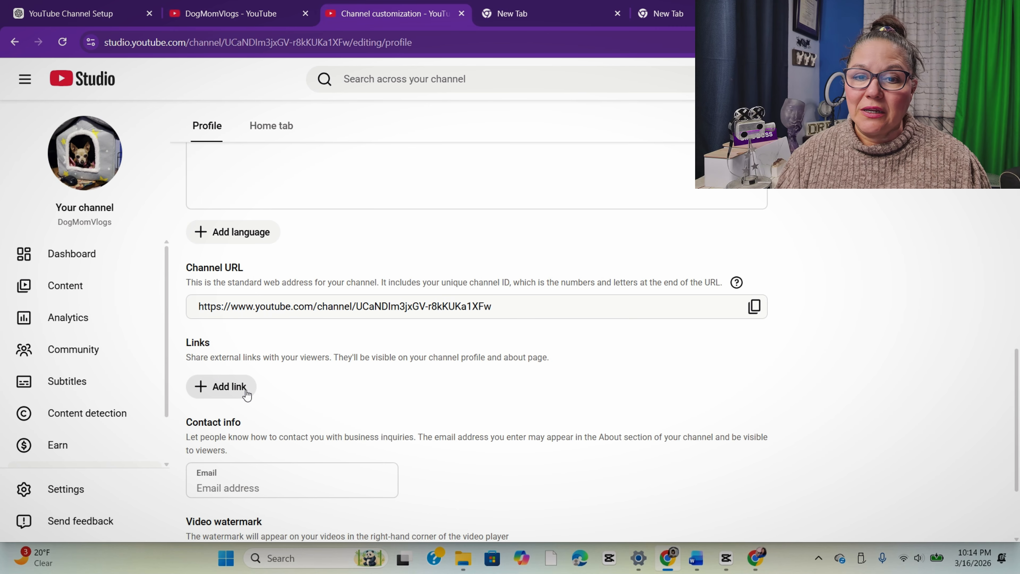
{"action": "left_click", "coordinate": [237, 387]}
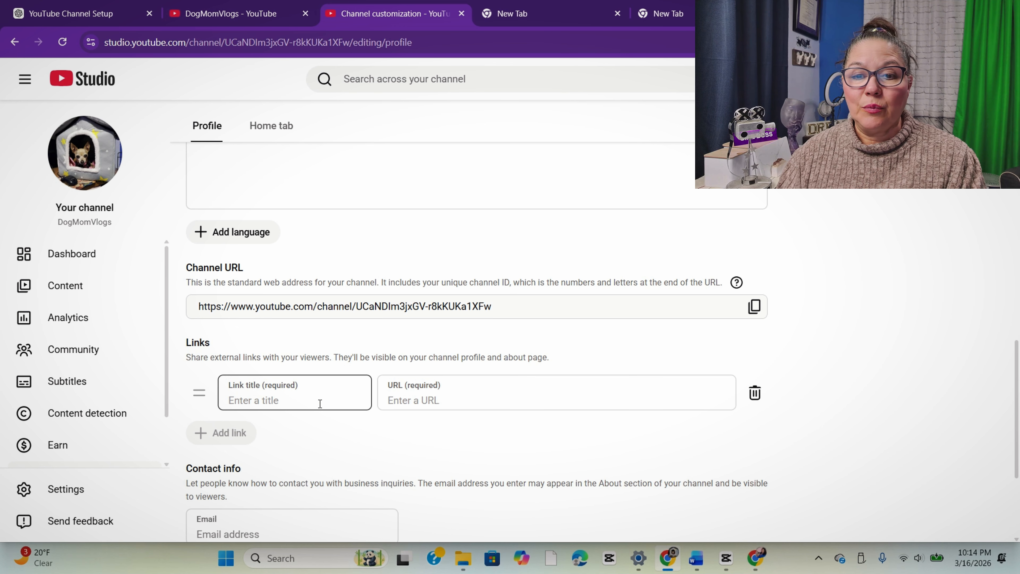
{"action": "scroll", "coordinate": [466, 399], "scroll_direction": "up", "scroll_amount": 4}
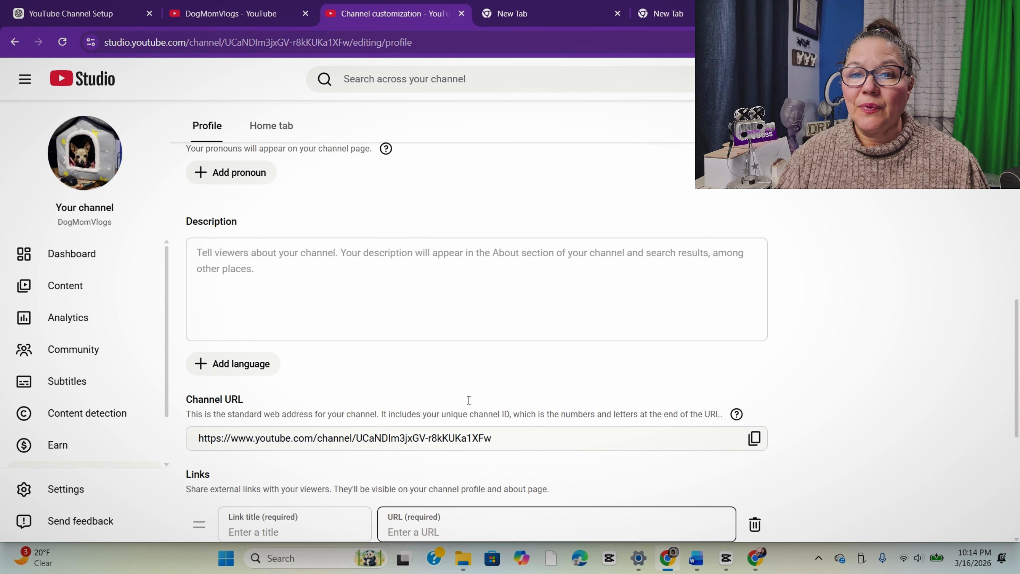
{"action": "left_click", "coordinate": [367, 358]}
{"action": "scroll", "coordinate": [371, 361], "scroll_direction": "up", "scroll_amount": 7}
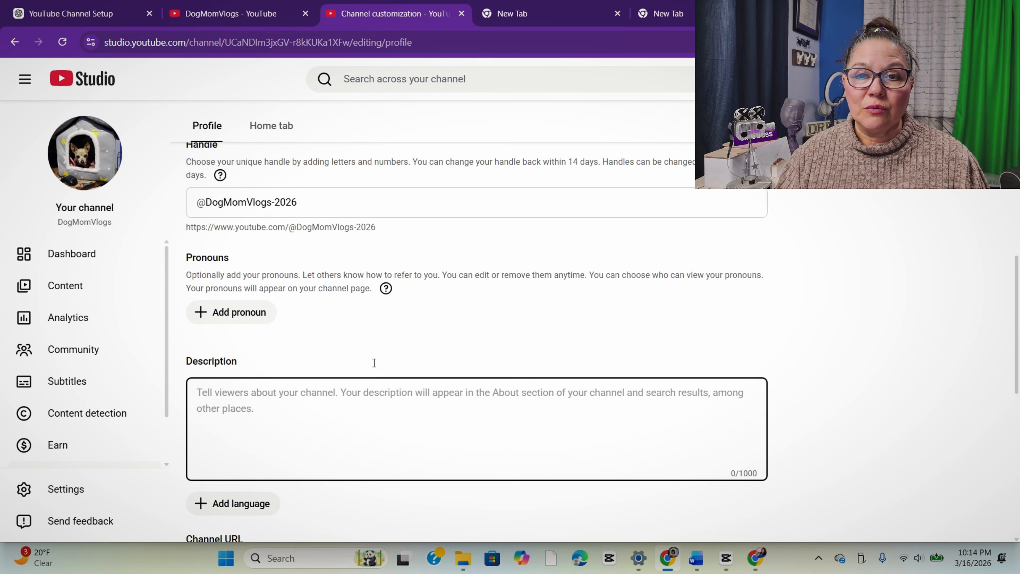
{"action": "scroll", "coordinate": [375, 366], "scroll_direction": "up", "scroll_amount": 4}
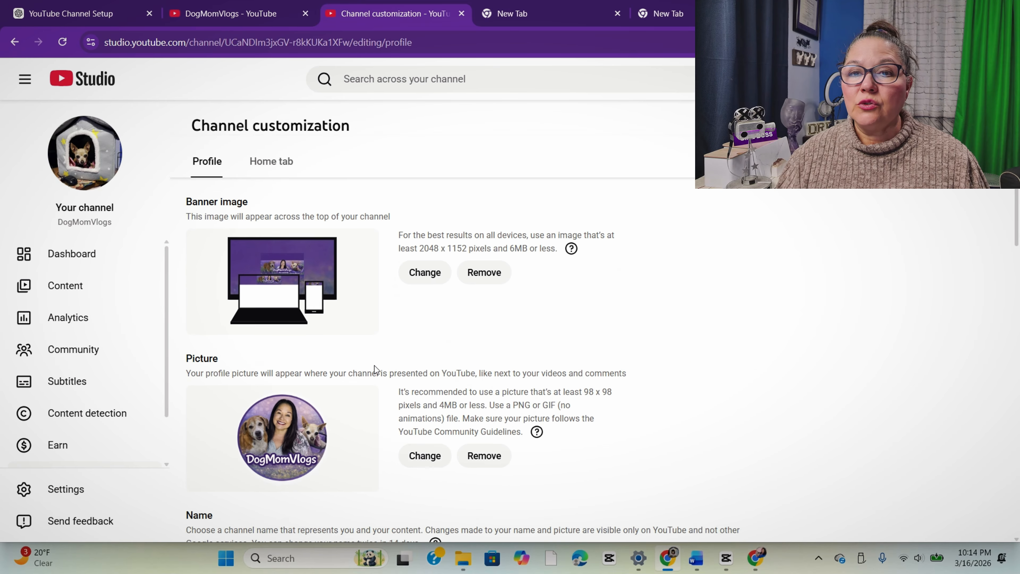
{"action": "scroll", "coordinate": [377, 368], "scroll_direction": "down", "scroll_amount": 4}
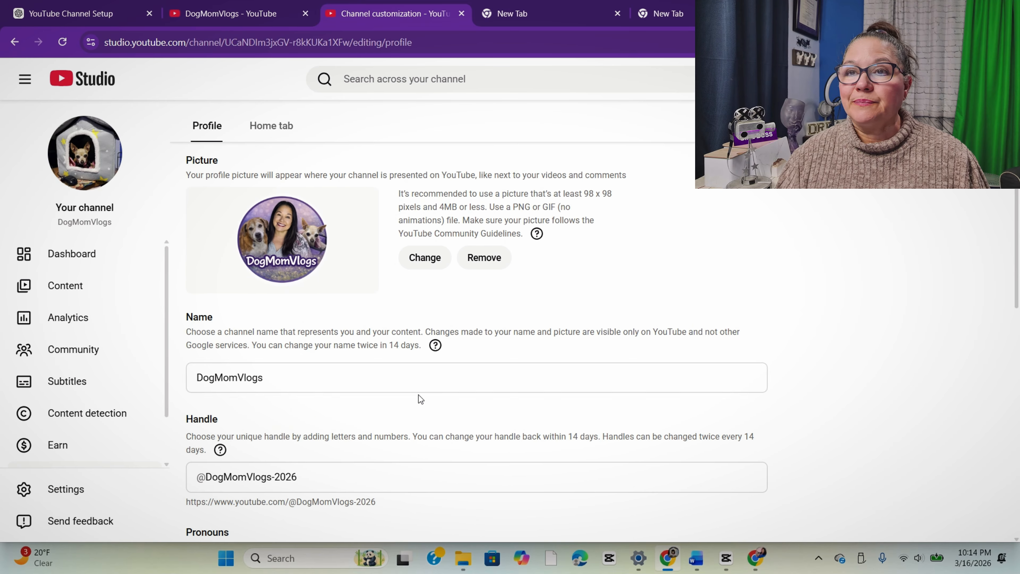
Step: Switch to the ChatGPT conversation and copy the full channel description from "Hey friends!" to "come hang out with us"
{"action": "mouse_move", "coordinate": [99, 18]}
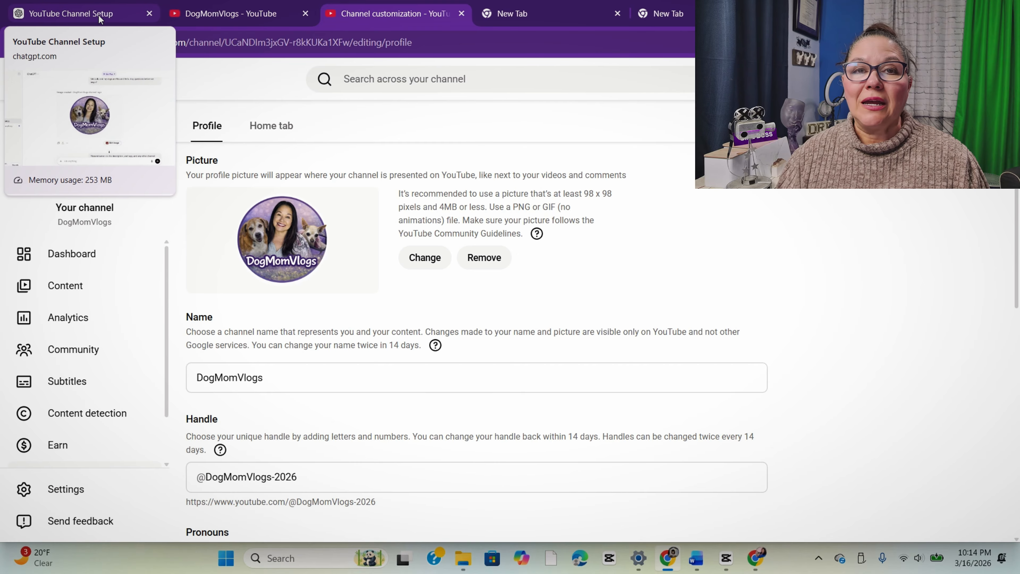
{"action": "left_click", "coordinate": [100, 18]}
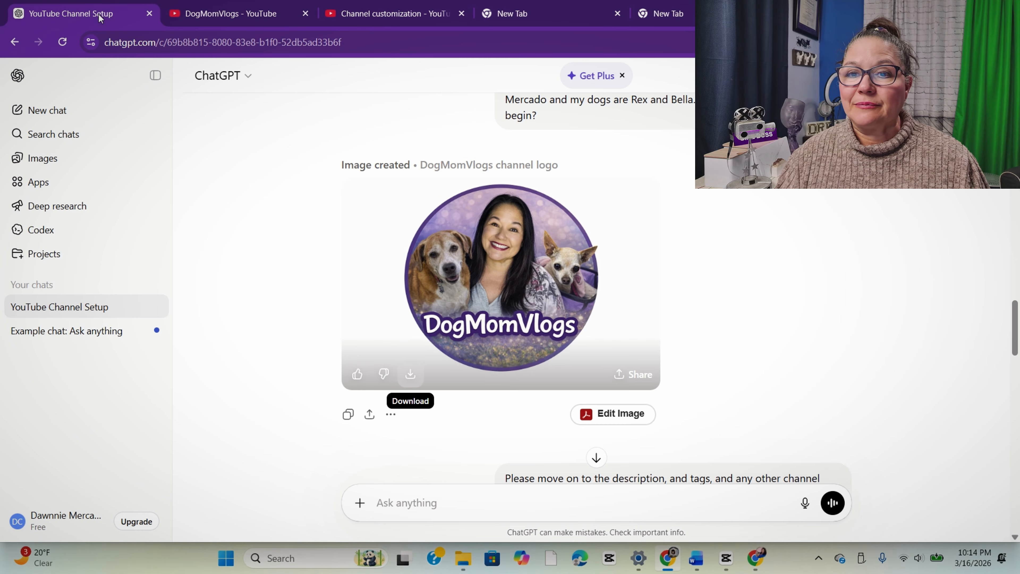
{"action": "scroll", "coordinate": [717, 273], "scroll_direction": "down", "scroll_amount": 5}
{"action": "scroll", "coordinate": [715, 277], "scroll_direction": "down", "scroll_amount": 5}
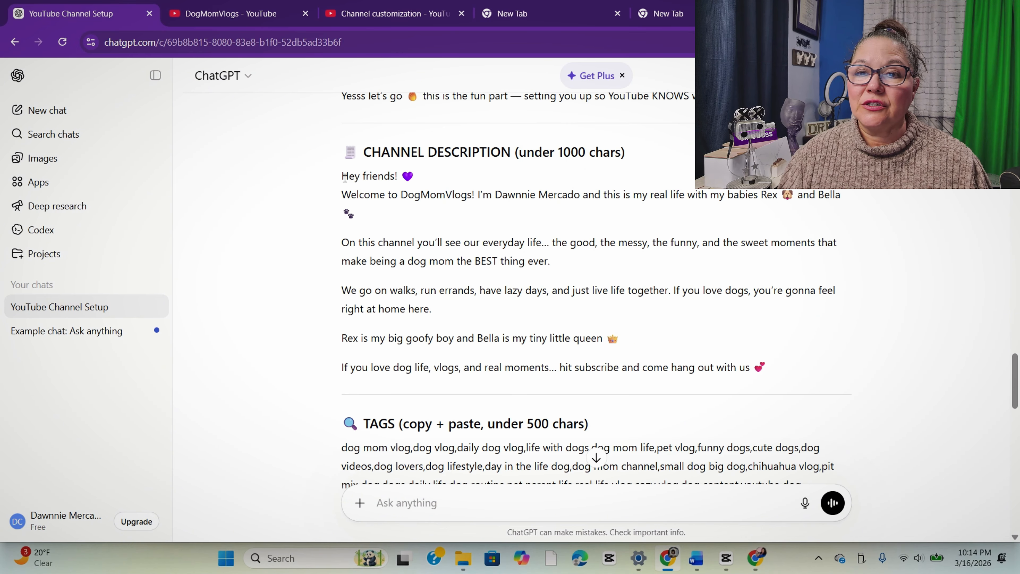
{"action": "left_click_drag", "start_coordinate": [344, 176], "coordinate": [782, 355]}
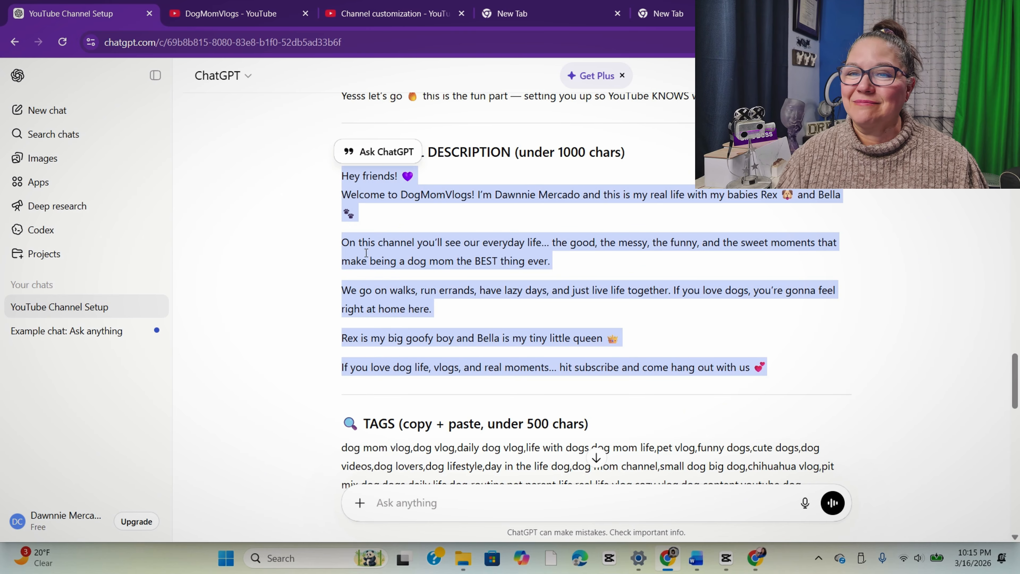
{"action": "right_click", "coordinate": [388, 197]}
{"action": "left_click", "coordinate": [405, 210]}
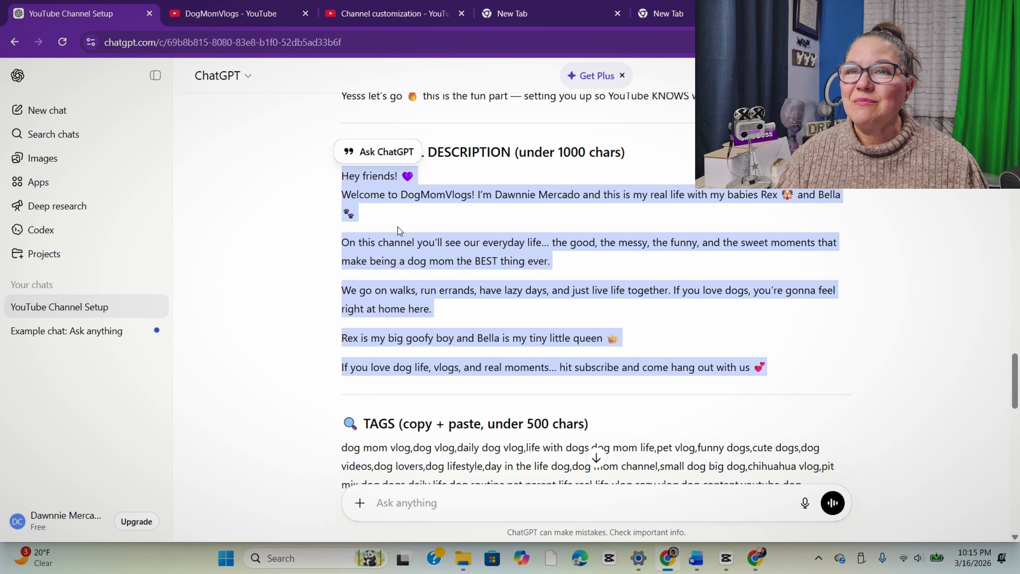
Step: Switch to the channel customization page and paste the copied channel description into the Description field
{"action": "left_click", "coordinate": [379, 13]}
{"action": "scroll", "coordinate": [394, 397], "scroll_direction": "down", "scroll_amount": 10}
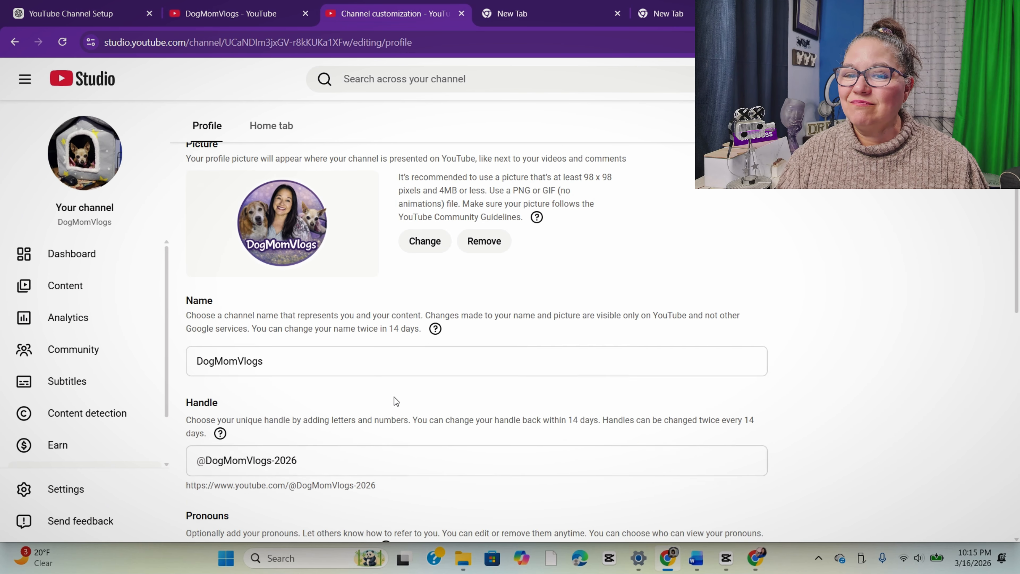
{"action": "left_click", "coordinate": [306, 307]}
{"action": "right_click", "coordinate": [304, 302]}
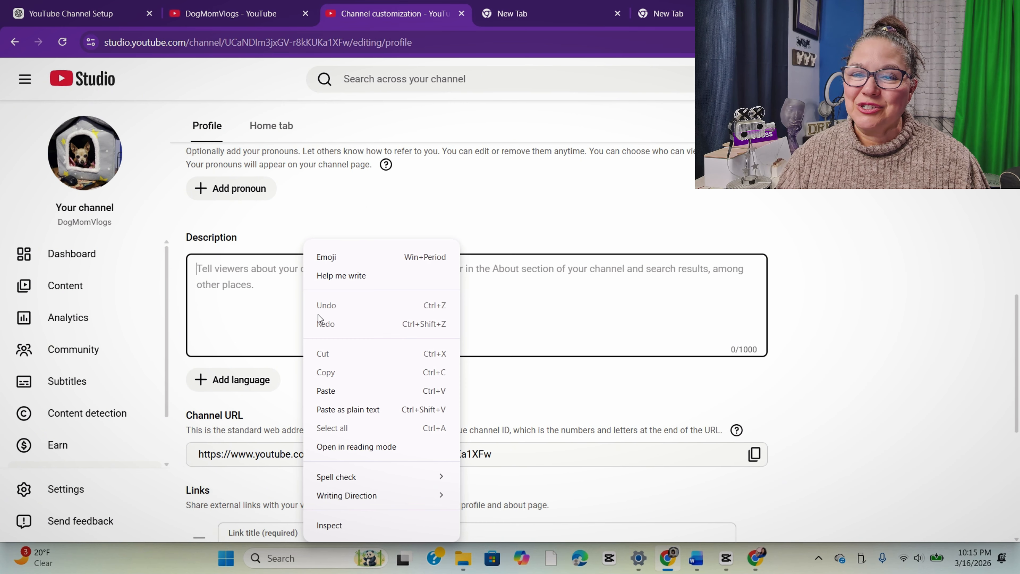
{"action": "left_click", "coordinate": [328, 396]}
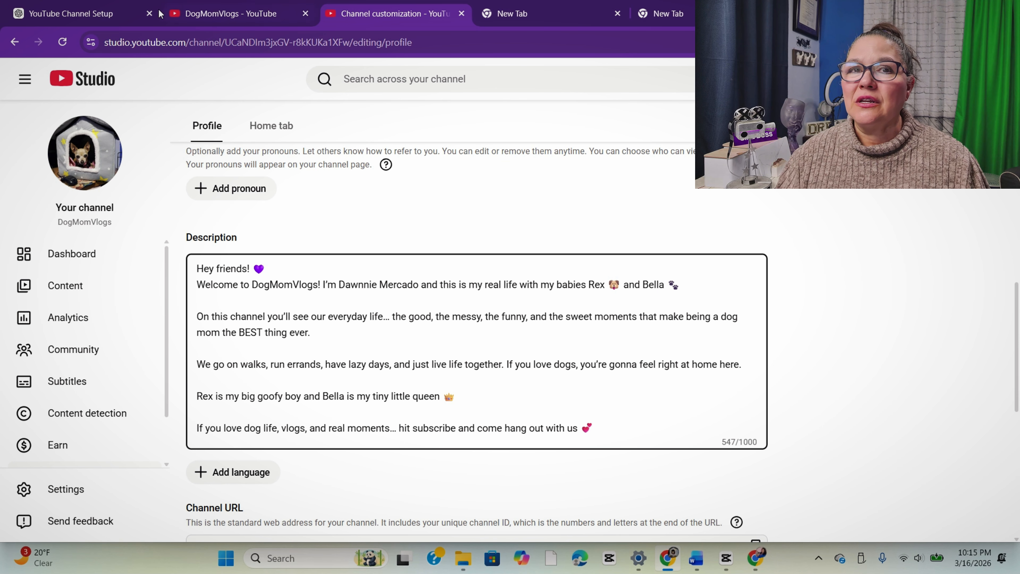
Step: Switch to the ChatGPT conversation, compare its Tags and Channel Keywords sections, and copy the full tag list under Tags
{"action": "left_click", "coordinate": [107, 13]}
{"action": "scroll", "coordinate": [635, 277], "scroll_direction": "down", "scroll_amount": 2}
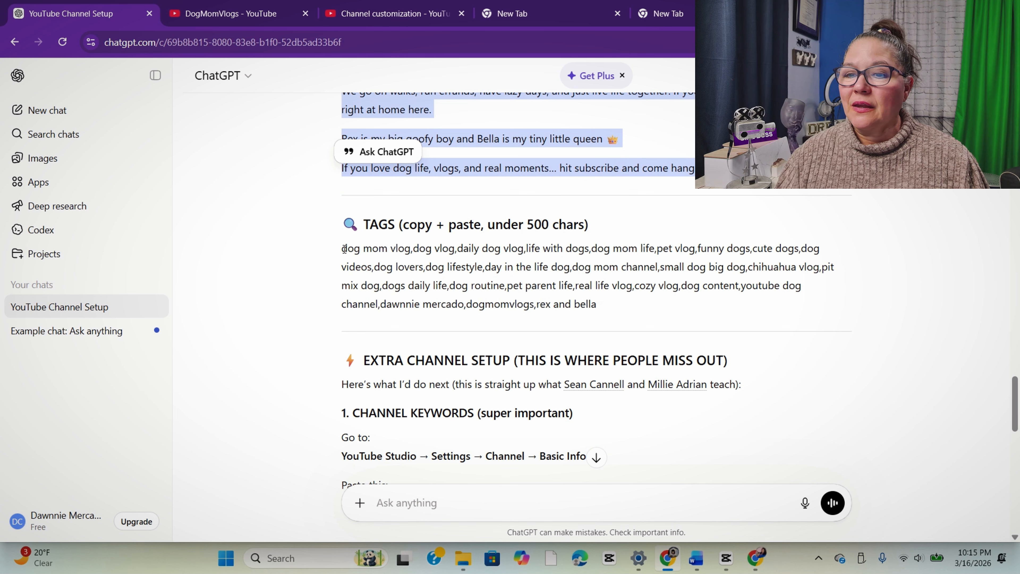
{"action": "scroll", "coordinate": [491, 386], "scroll_direction": "down", "scroll_amount": 3}
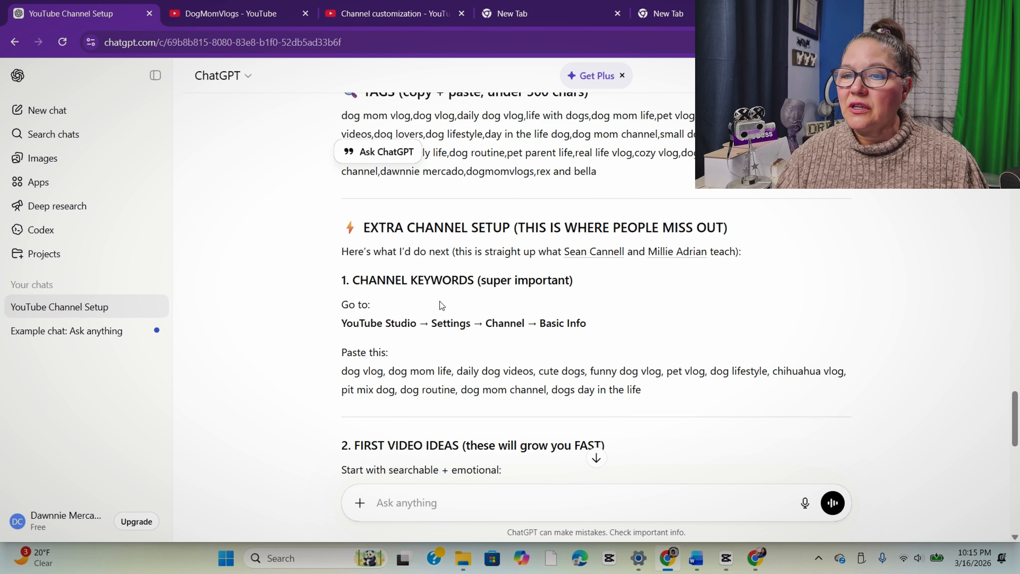
{"action": "scroll", "coordinate": [450, 397], "scroll_direction": "up", "scroll_amount": 3}
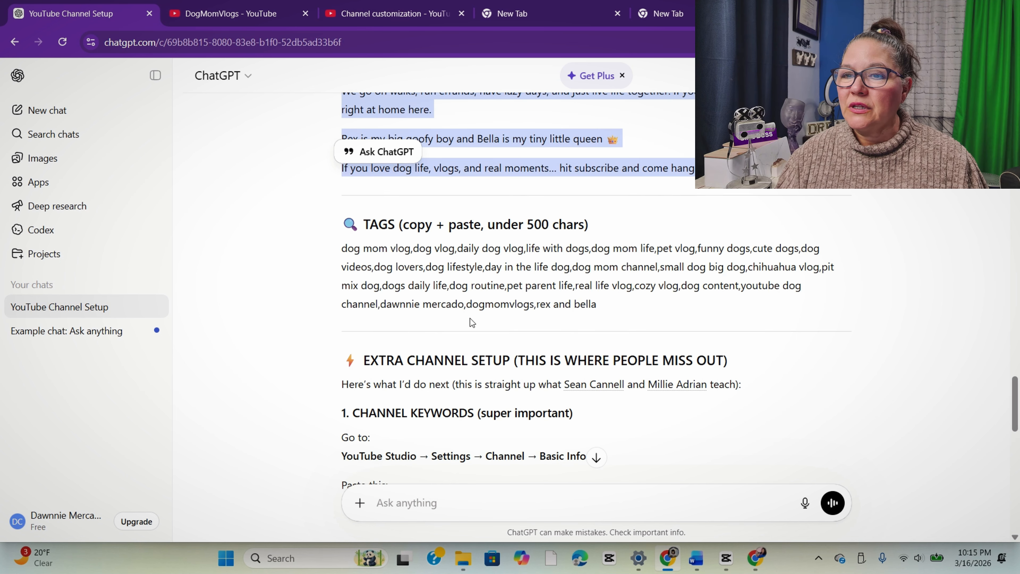
{"action": "scroll", "coordinate": [465, 329], "scroll_direction": "down", "scroll_amount": 4}
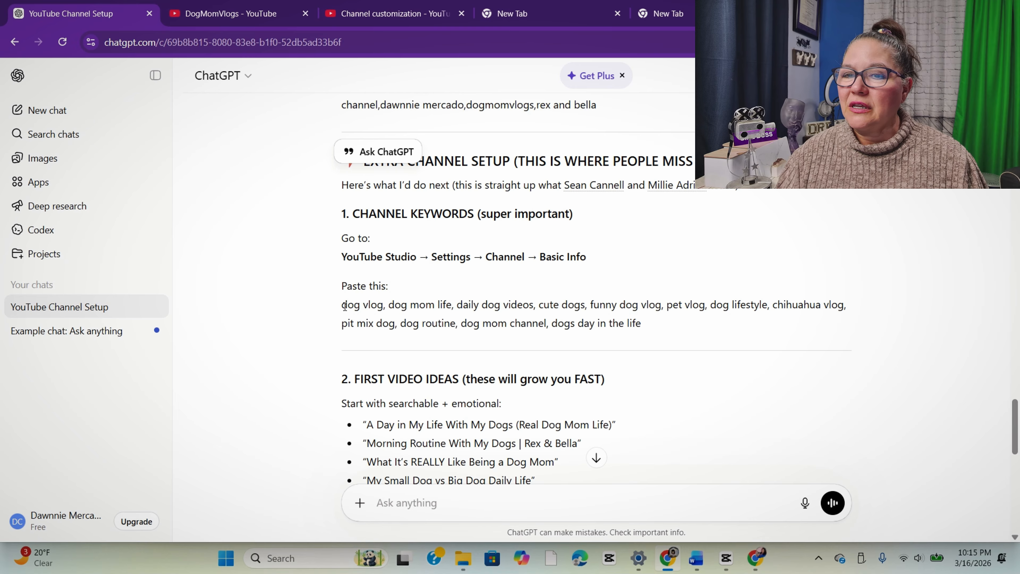
{"action": "scroll", "coordinate": [385, 330], "scroll_direction": "up", "scroll_amount": 6}
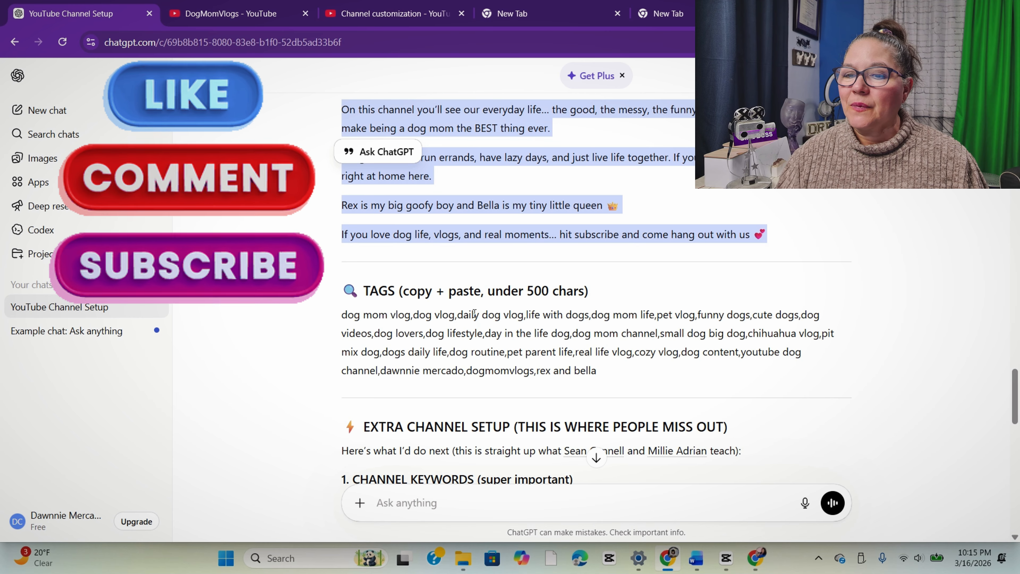
{"action": "scroll", "coordinate": [482, 318], "scroll_direction": "down", "scroll_amount": 3}
{"action": "scroll", "coordinate": [482, 318], "scroll_direction": "down", "scroll_amount": 2}
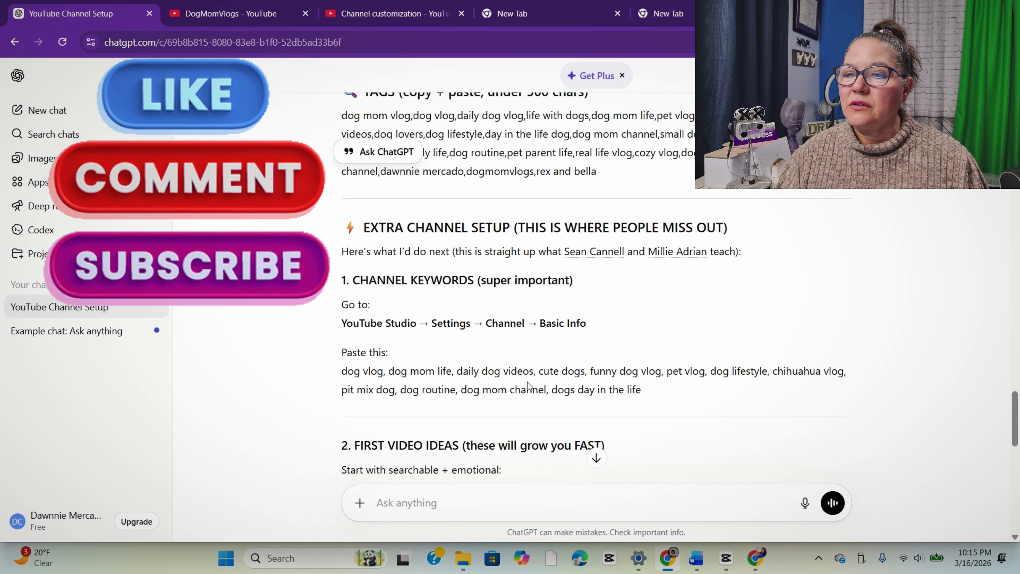
{"action": "scroll", "coordinate": [403, 278], "scroll_direction": "up", "scroll_amount": 3}
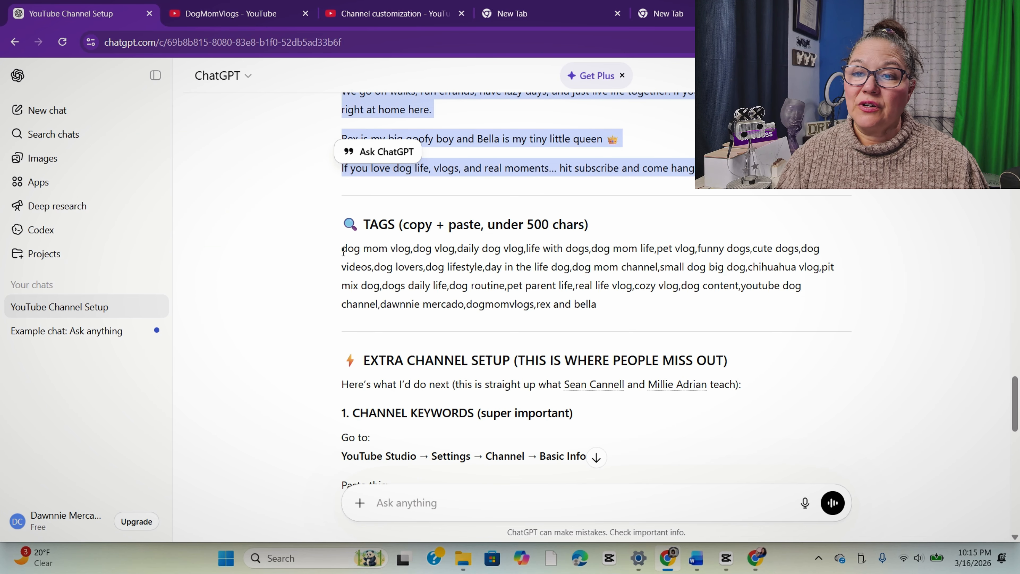
{"action": "left_click_drag", "start_coordinate": [342, 248], "coordinate": [602, 308]}
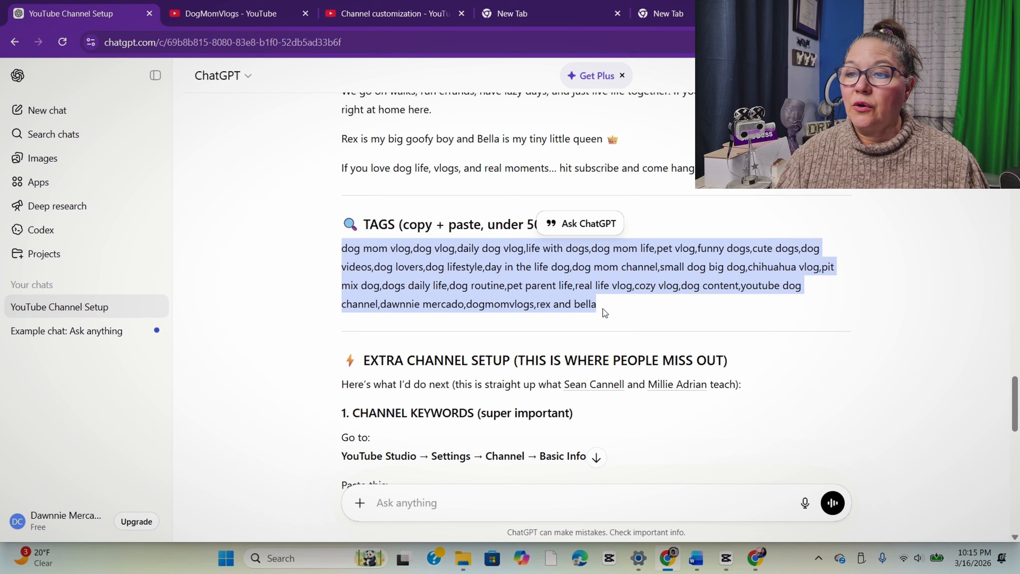
{"action": "right_click", "coordinate": [541, 276]}
{"action": "left_click", "coordinate": [573, 293]}
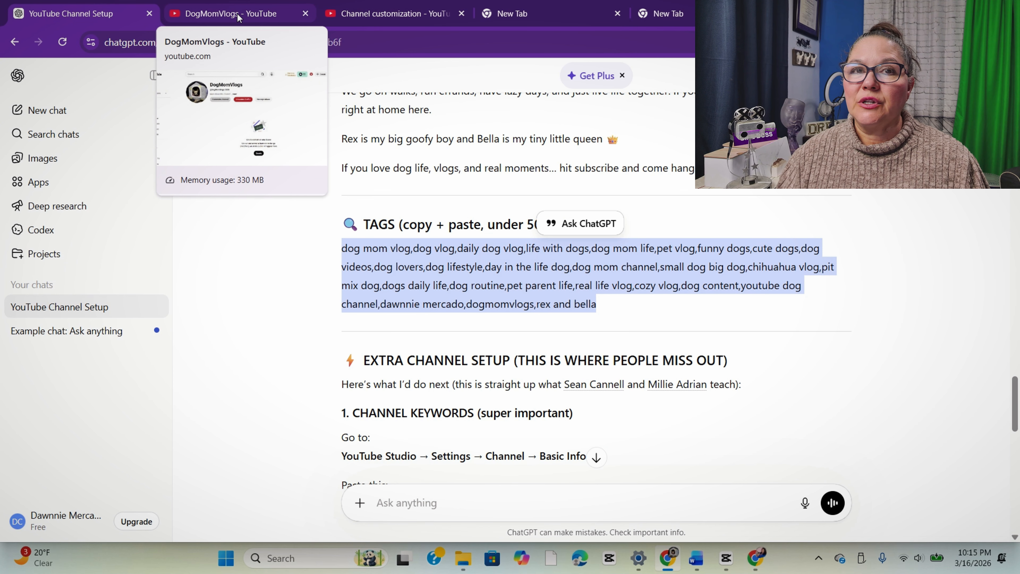
Step: Return to the channel customization page and review the profile fields from banner image to video watermark for errors before publishing
{"action": "left_click", "coordinate": [396, 21]}
{"action": "scroll", "coordinate": [502, 244], "scroll_direction": "down", "scroll_amount": 10}
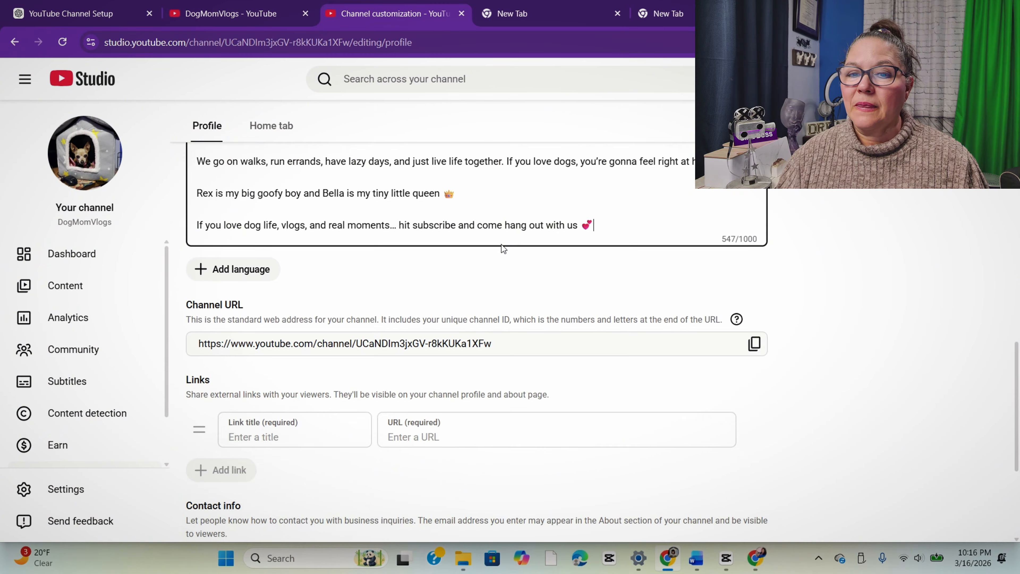
{"action": "scroll", "coordinate": [517, 260], "scroll_direction": "up", "scroll_amount": 8}
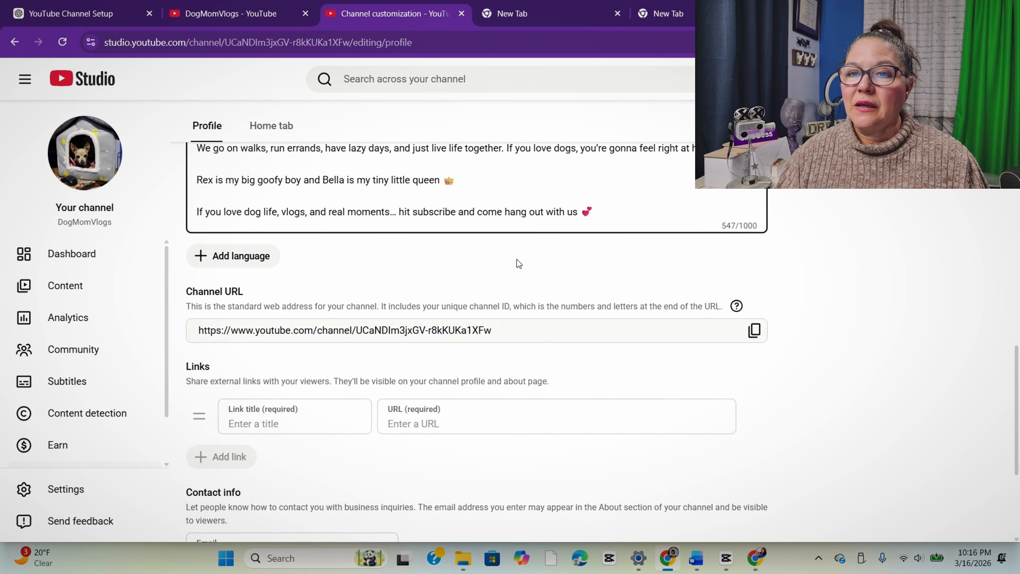
{"action": "scroll", "coordinate": [521, 259], "scroll_direction": "up", "scroll_amount": 5}
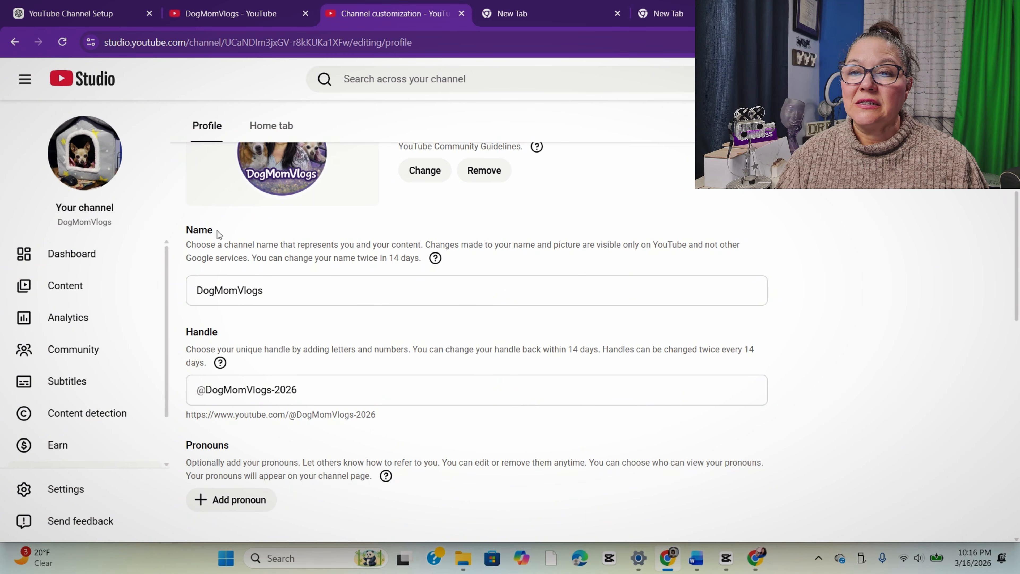
{"action": "scroll", "coordinate": [868, 233], "scroll_direction": "up", "scroll_amount": 5}
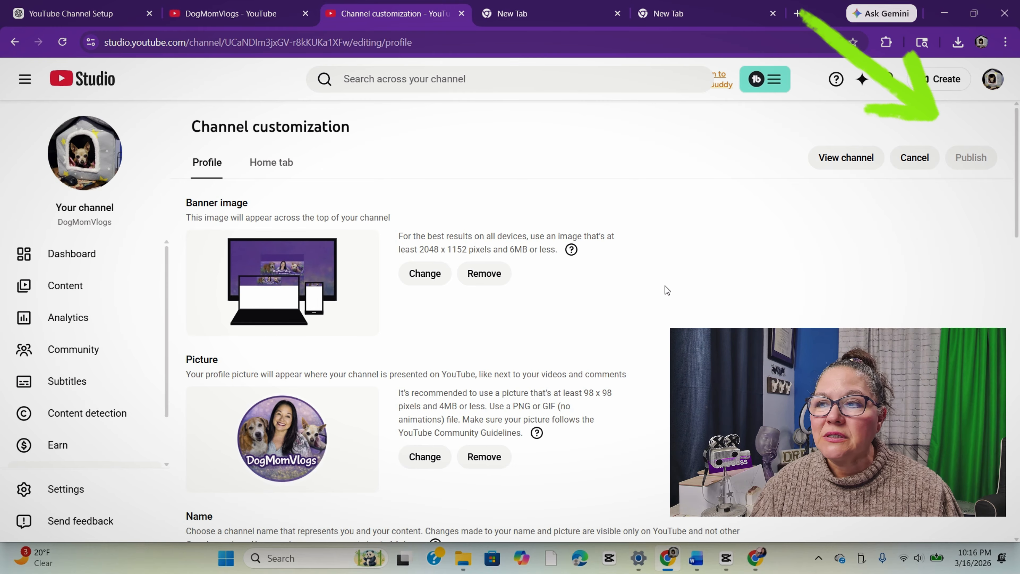
{"action": "scroll", "coordinate": [763, 251], "scroll_direction": "down", "scroll_amount": 5}
{"action": "scroll", "coordinate": [752, 261], "scroll_direction": "down", "scroll_amount": 15}
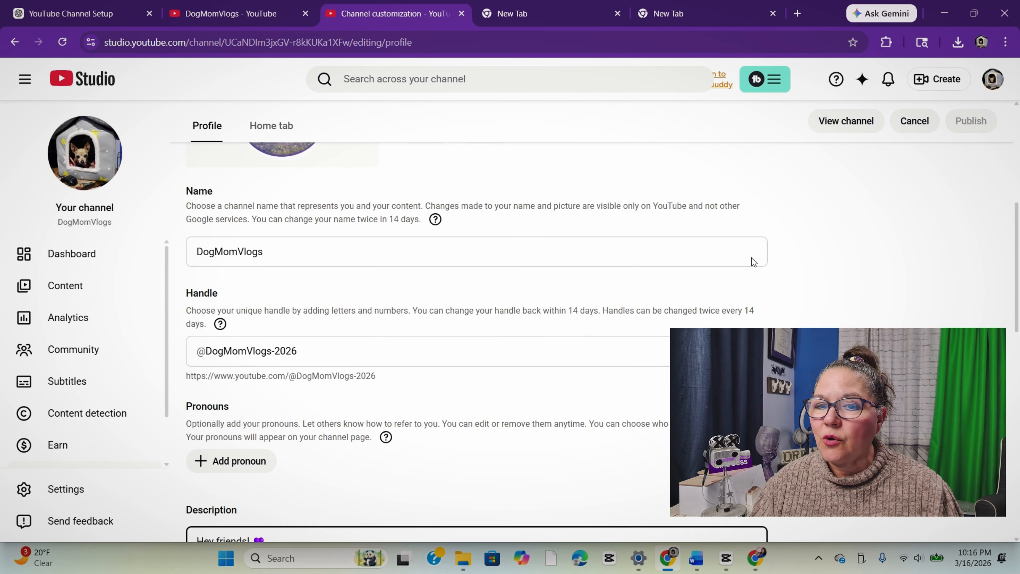
{"action": "scroll", "coordinate": [752, 261], "scroll_direction": "down", "scroll_amount": 4}
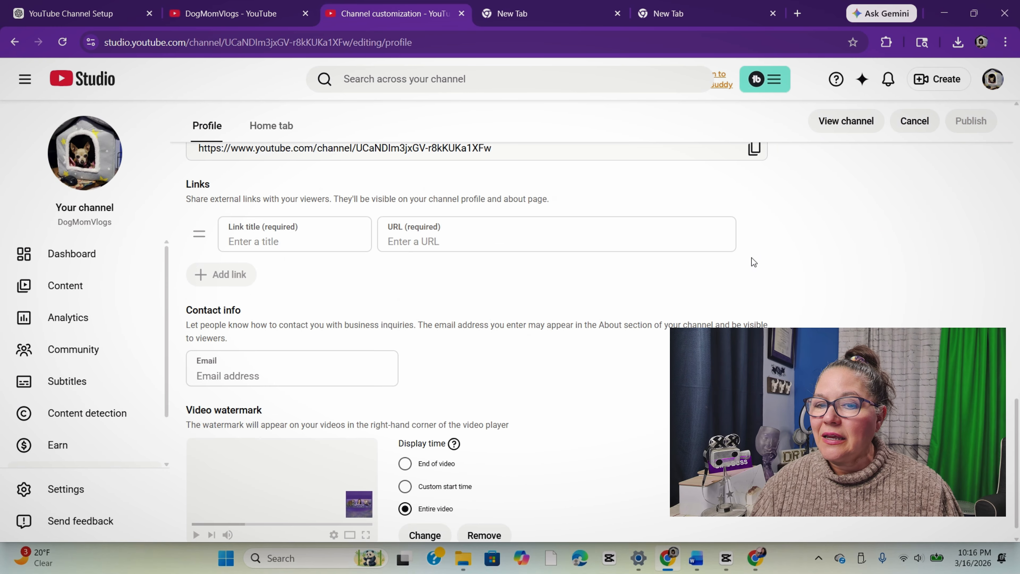
{"action": "scroll", "coordinate": [803, 313], "scroll_direction": "up", "scroll_amount": 12}
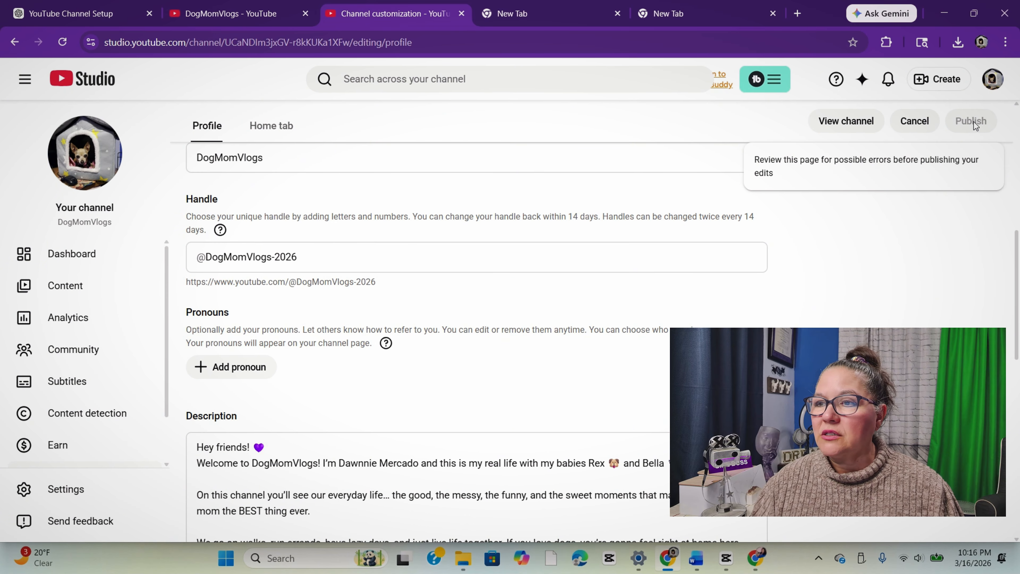
{"action": "scroll", "coordinate": [442, 321], "scroll_direction": "up", "scroll_amount": 5}
{"action": "scroll", "coordinate": [442, 322], "scroll_direction": "up", "scroll_amount": 5}
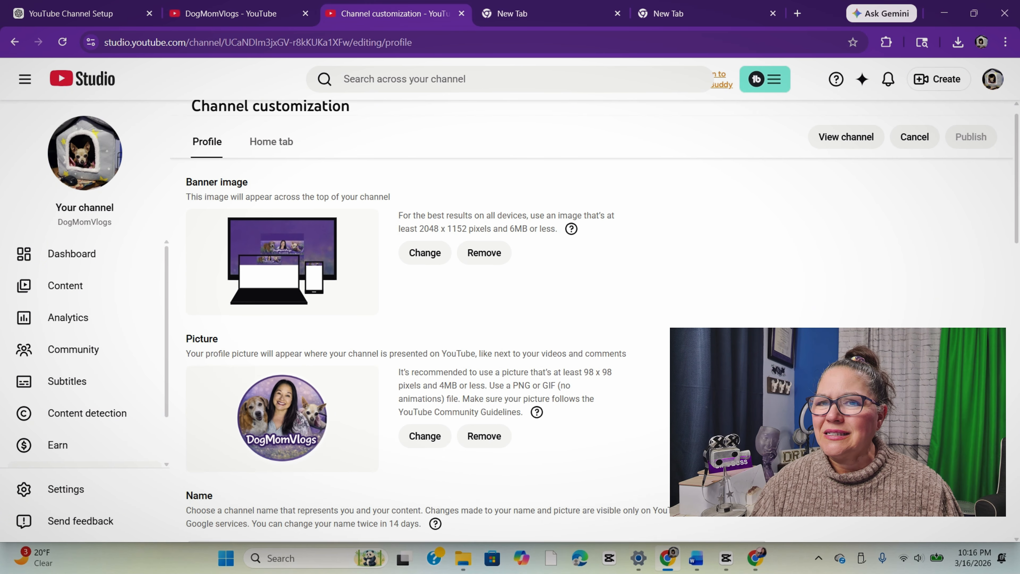
{"action": "scroll", "coordinate": [444, 344], "scroll_direction": "down", "scroll_amount": 12}
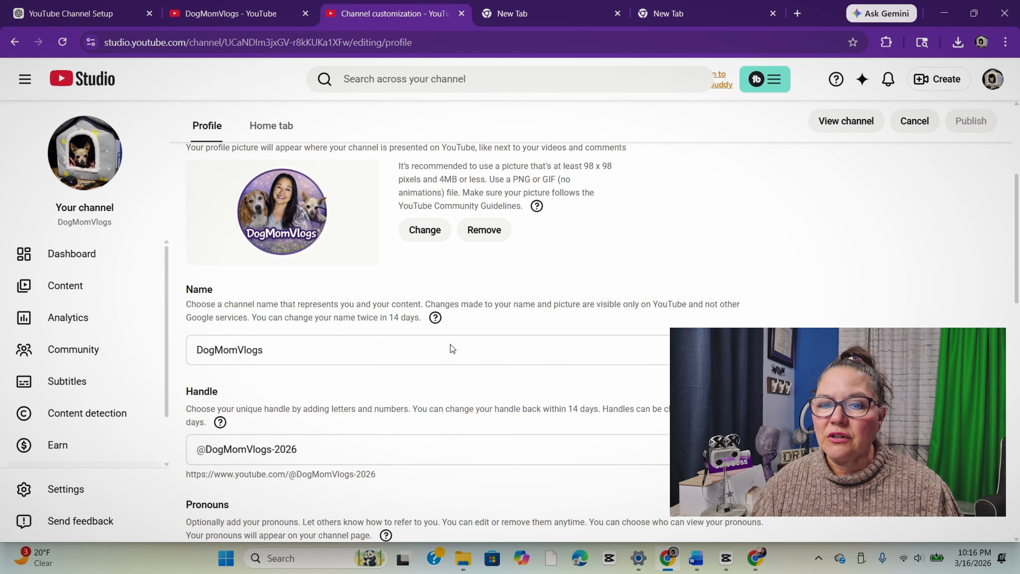
{"action": "scroll", "coordinate": [444, 343], "scroll_direction": "down", "scroll_amount": 6}
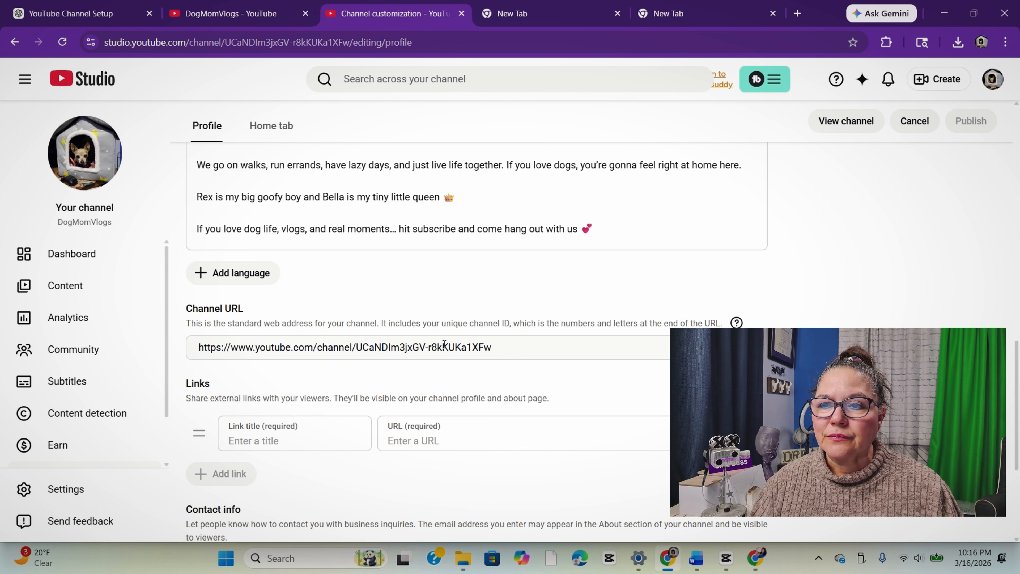
Step: Add a trailing space after the last line of the channel description and recheck the upper profile fields
{"action": "left_click", "coordinate": [601, 242]}
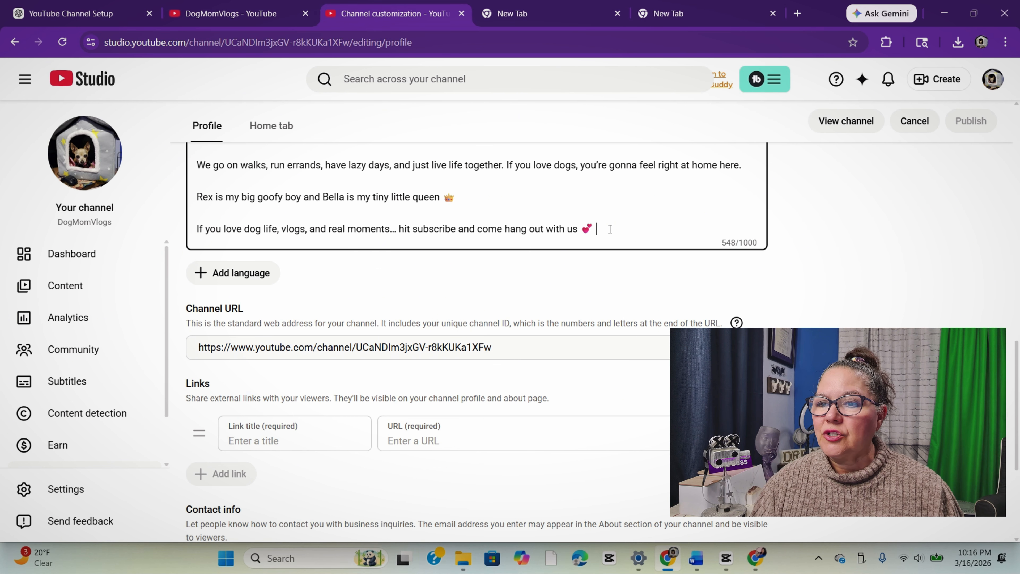
{"action": "scroll", "coordinate": [699, 265], "scroll_direction": "up", "scroll_amount": 13}
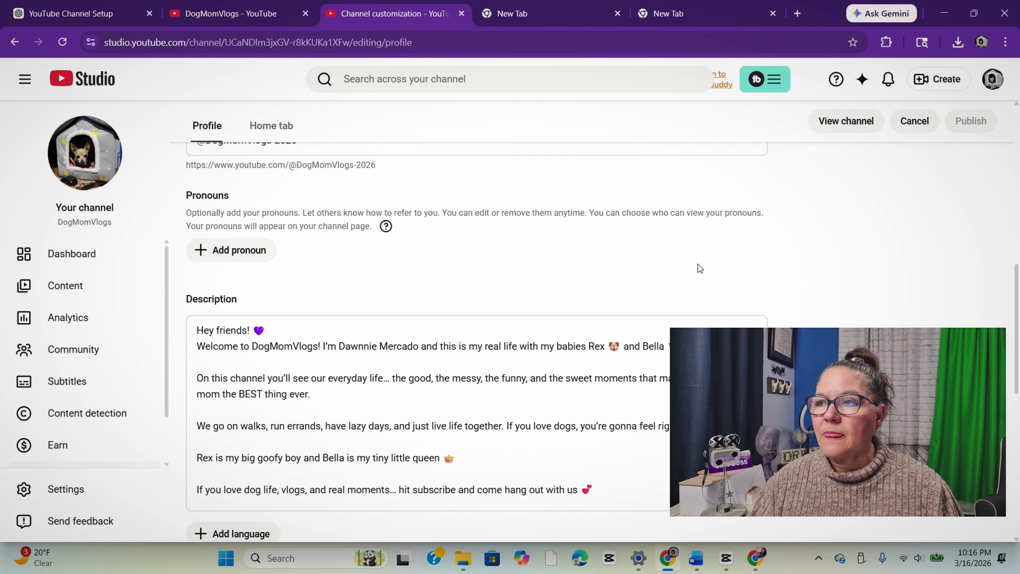
{"action": "scroll", "coordinate": [699, 268], "scroll_direction": "up", "scroll_amount": 4}
{"action": "scroll", "coordinate": [699, 268], "scroll_direction": "down", "scroll_amount": 6}
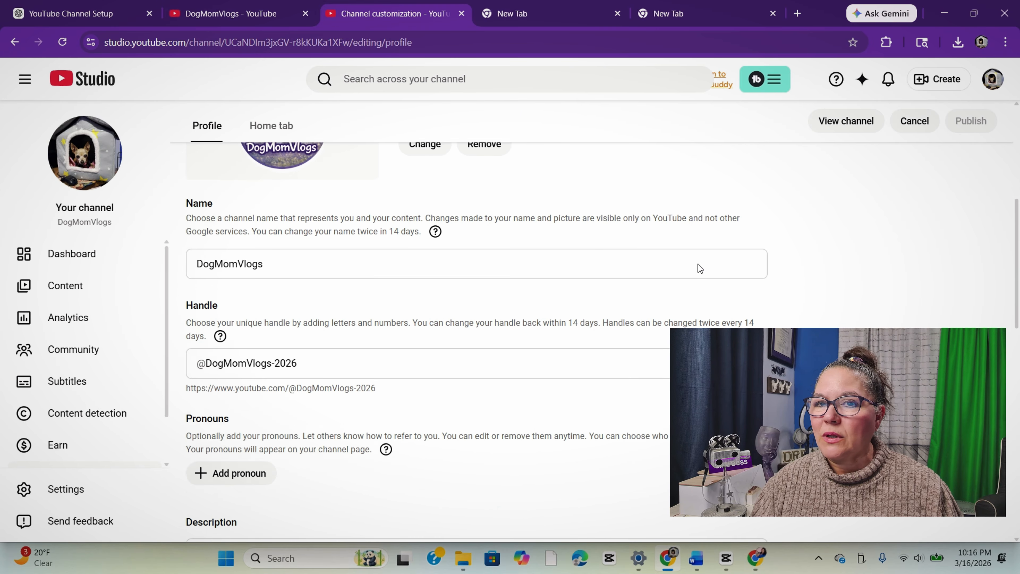
{"action": "scroll", "coordinate": [699, 268], "scroll_direction": "up", "scroll_amount": 5}
{"action": "scroll", "coordinate": [698, 264], "scroll_direction": "up", "scroll_amount": 3}
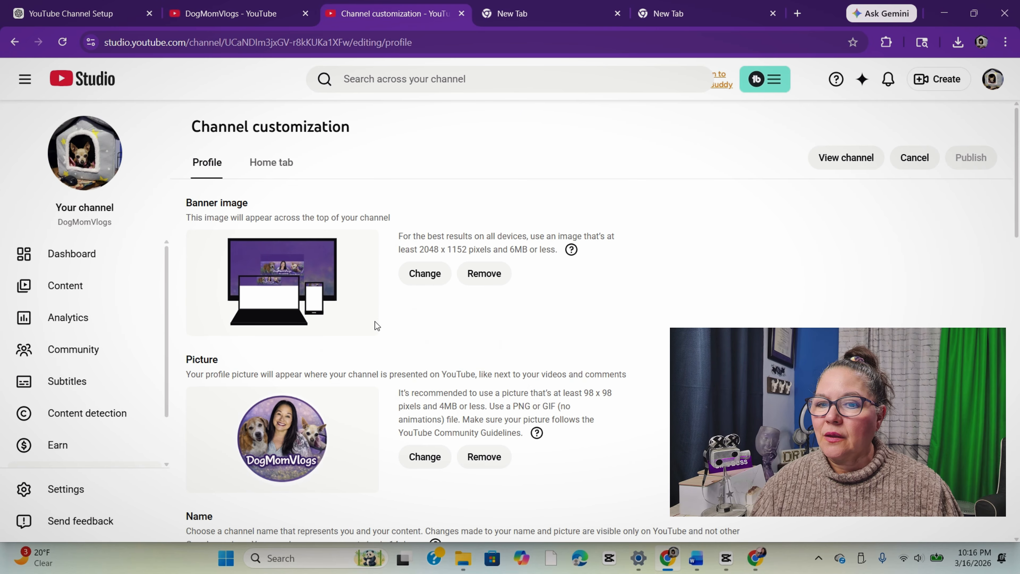
Step: Delete the blank title and URL entry from the Links section and publish the channel changes
{"action": "scroll", "coordinate": [375, 322], "scroll_direction": "down", "scroll_amount": 12}
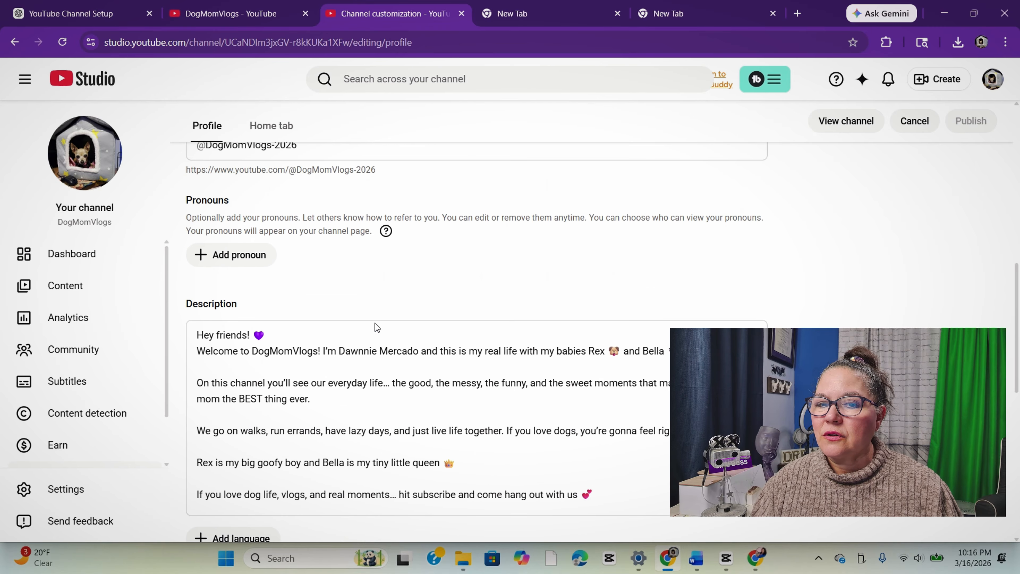
{"action": "scroll", "coordinate": [375, 323], "scroll_direction": "down", "scroll_amount": 8}
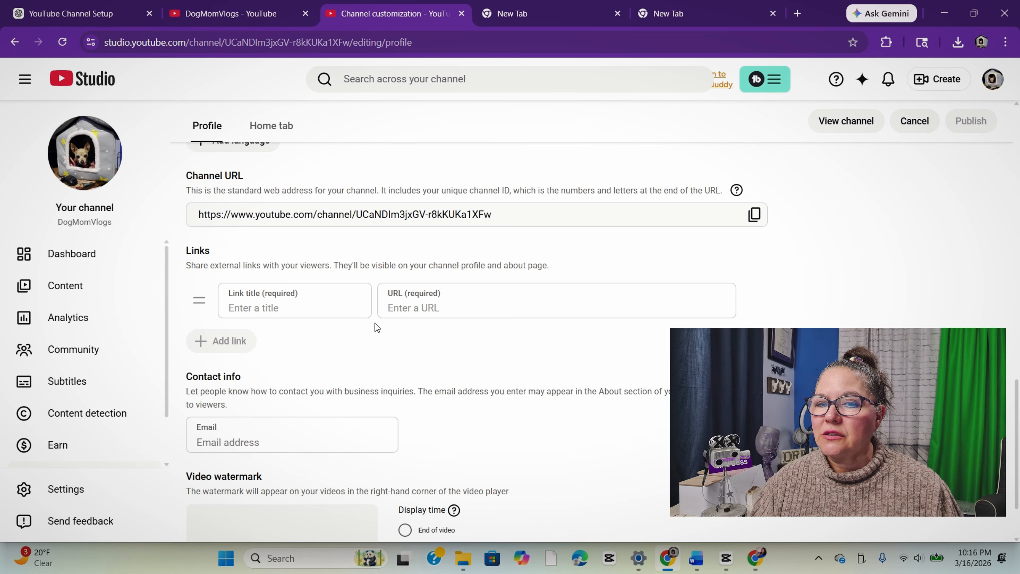
{"action": "scroll", "coordinate": [375, 323], "scroll_direction": "down", "scroll_amount": 2}
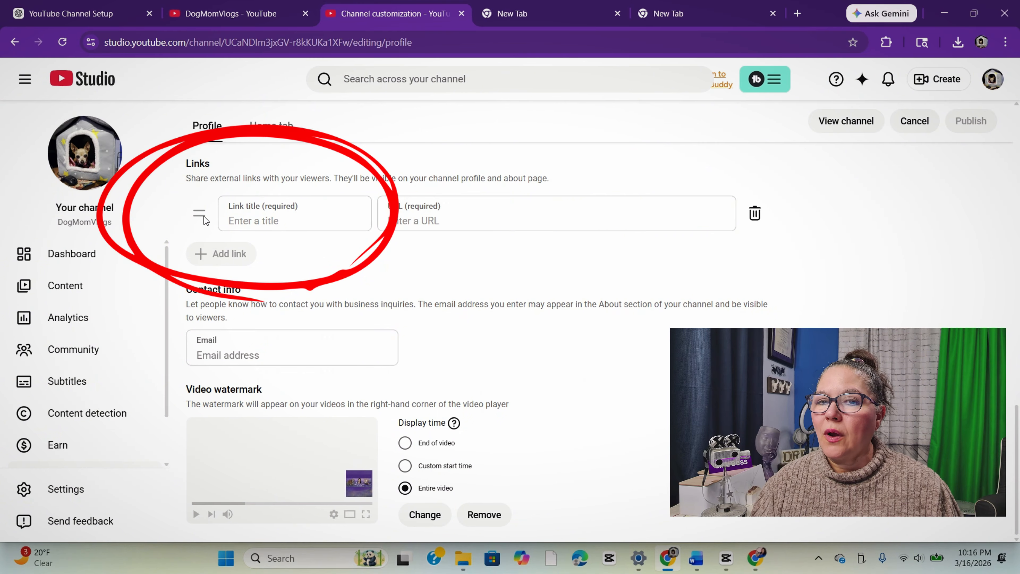
{"action": "left_click", "coordinate": [753, 219]}
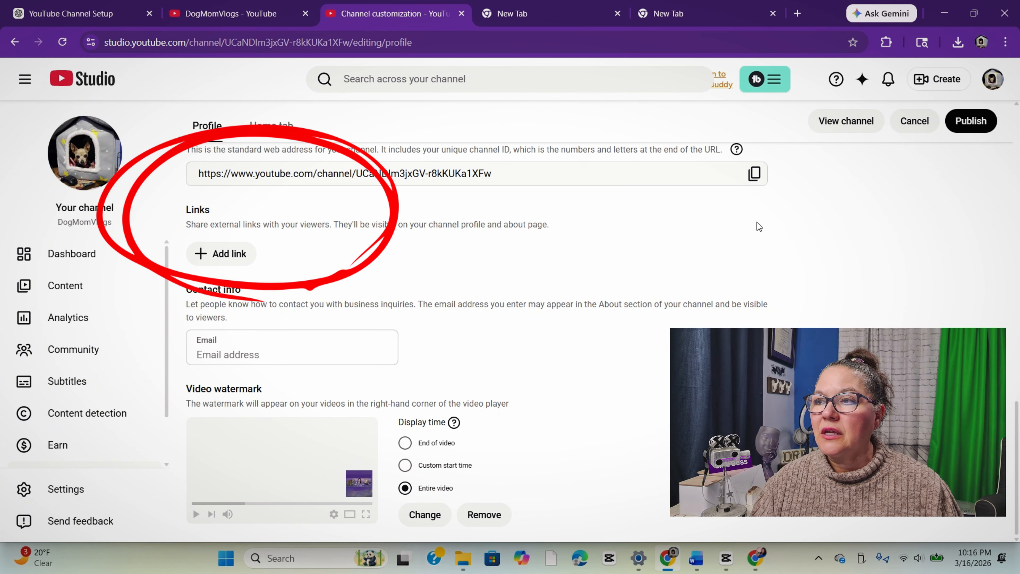
{"action": "scroll", "coordinate": [880, 271], "scroll_direction": "up", "scroll_amount": 1}
{"action": "scroll", "coordinate": [880, 271], "scroll_direction": "up", "scroll_amount": 5}
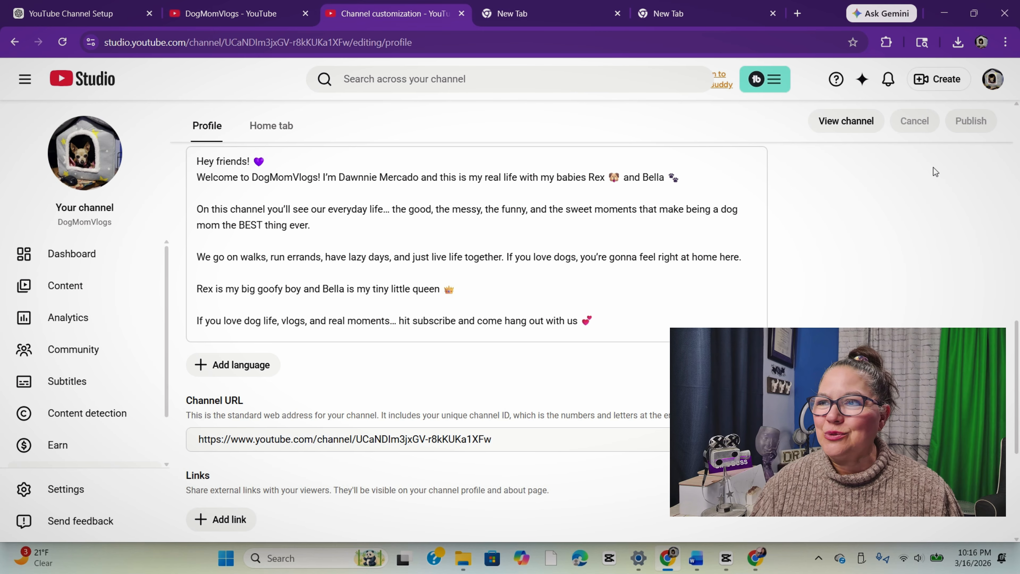
Step: View the DogMomVlogs channel page, and reopen its customization page from there to check the published profile
{"action": "left_click", "coordinate": [855, 130]}
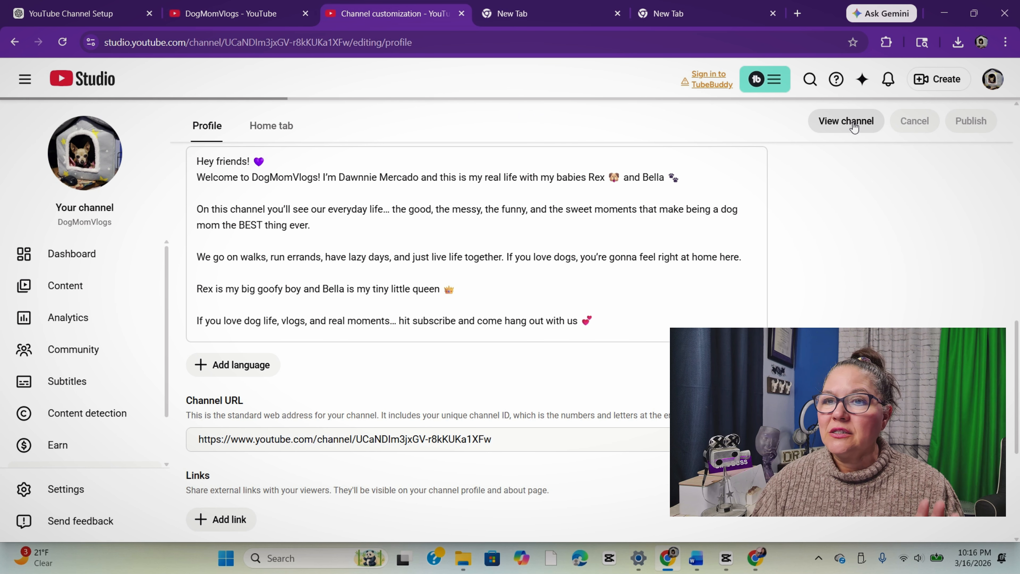
{"action": "left_click", "coordinate": [854, 125]}
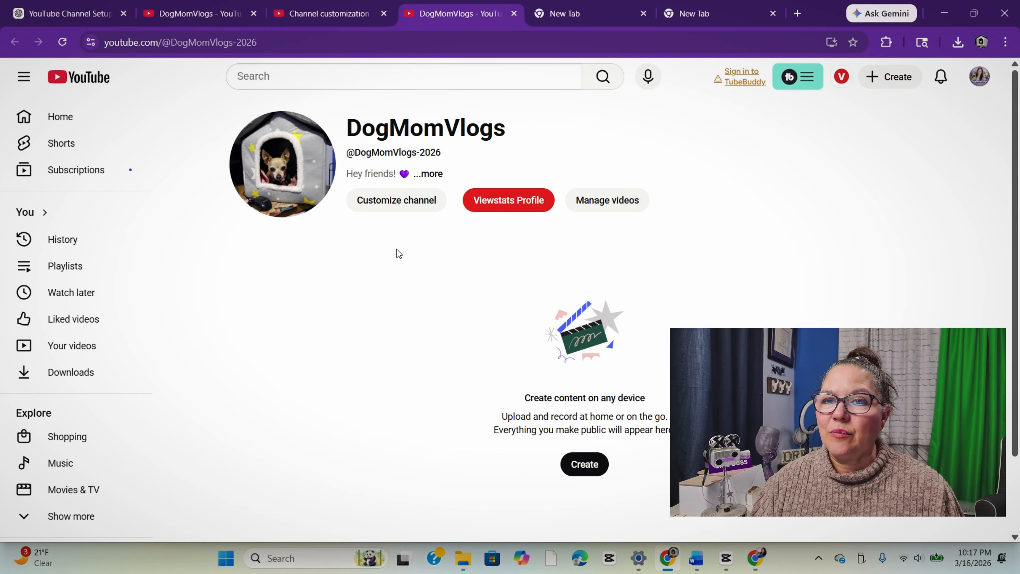
{"action": "left_click", "coordinate": [405, 203]}
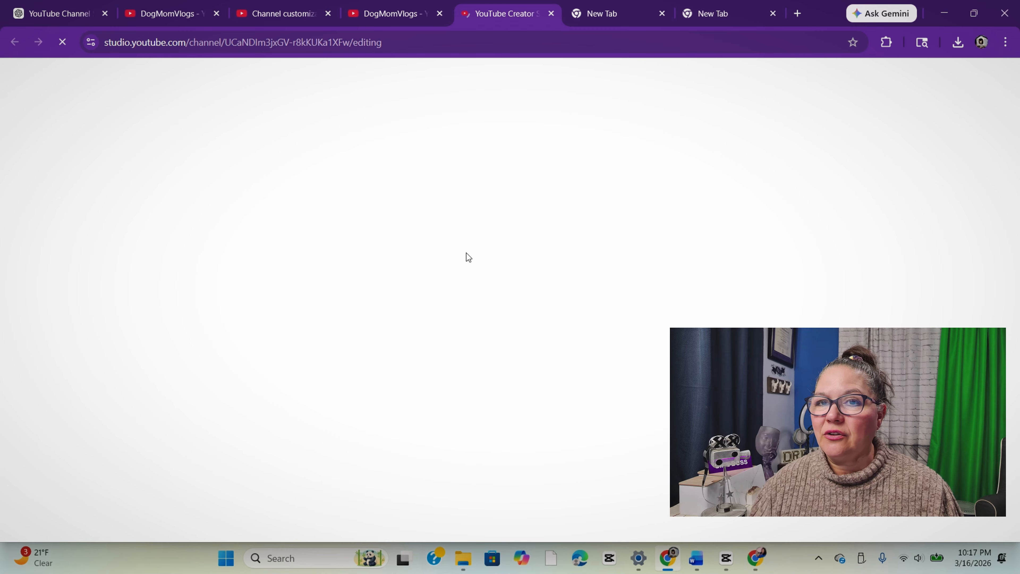
{"action": "scroll", "coordinate": [457, 360], "scroll_direction": "down", "scroll_amount": 4}
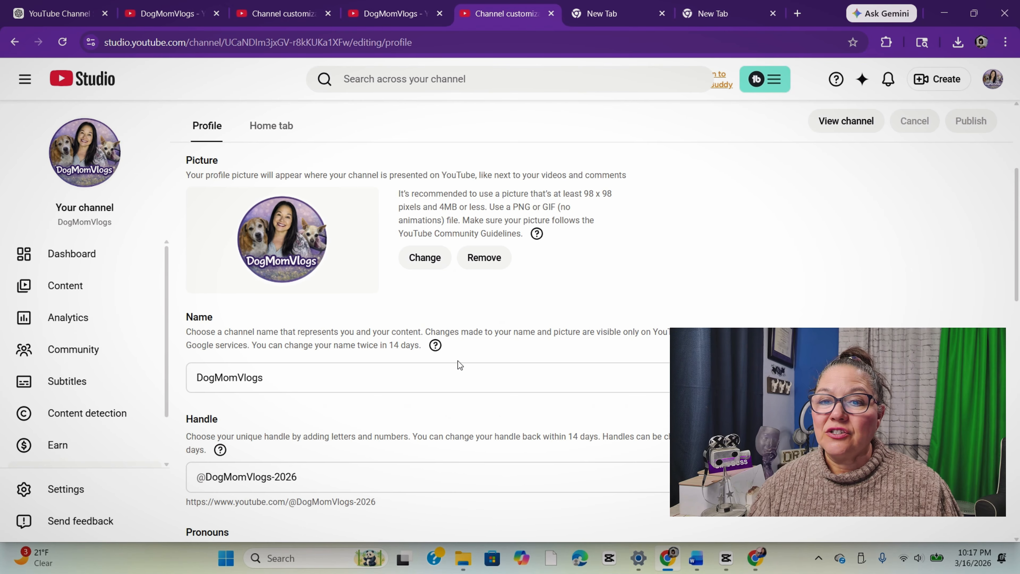
Step: Check the remaining published profile fields, and turn on the channel's Home tab in the customization settings
{"action": "scroll", "coordinate": [457, 360], "scroll_direction": "down", "scroll_amount": 15}
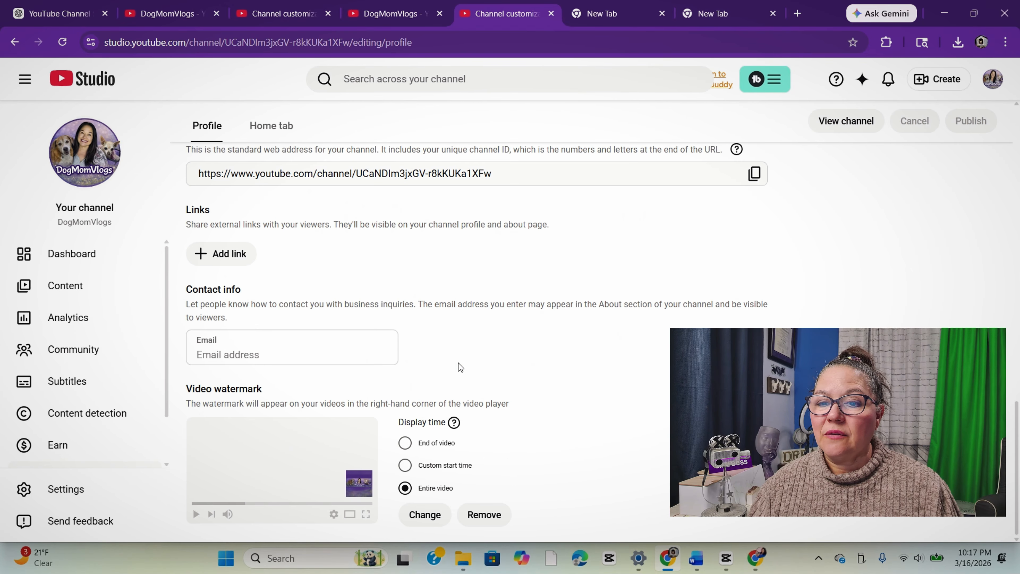
{"action": "scroll", "coordinate": [458, 363], "scroll_direction": "up", "scroll_amount": 20}
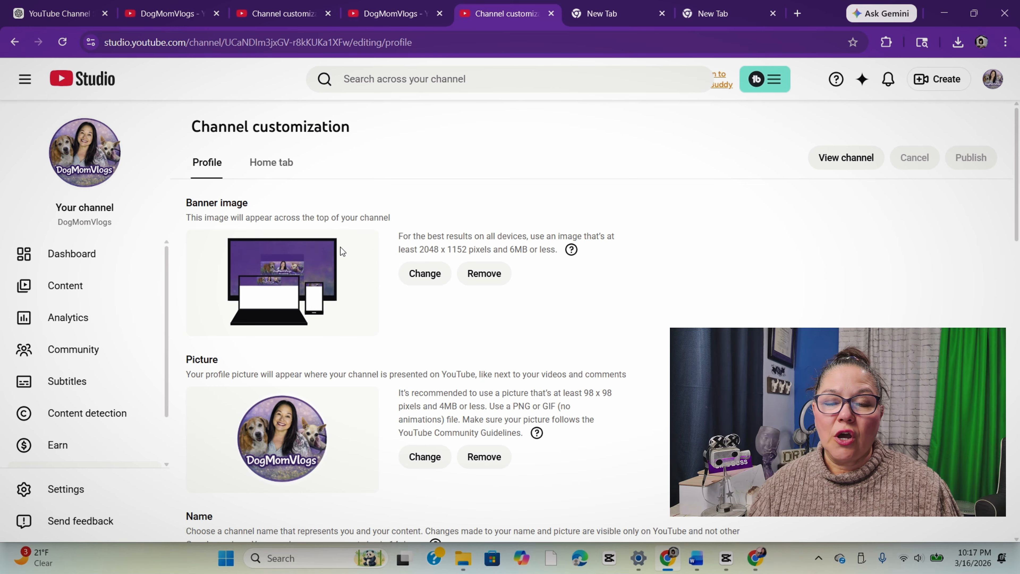
{"action": "left_click", "coordinate": [283, 170]}
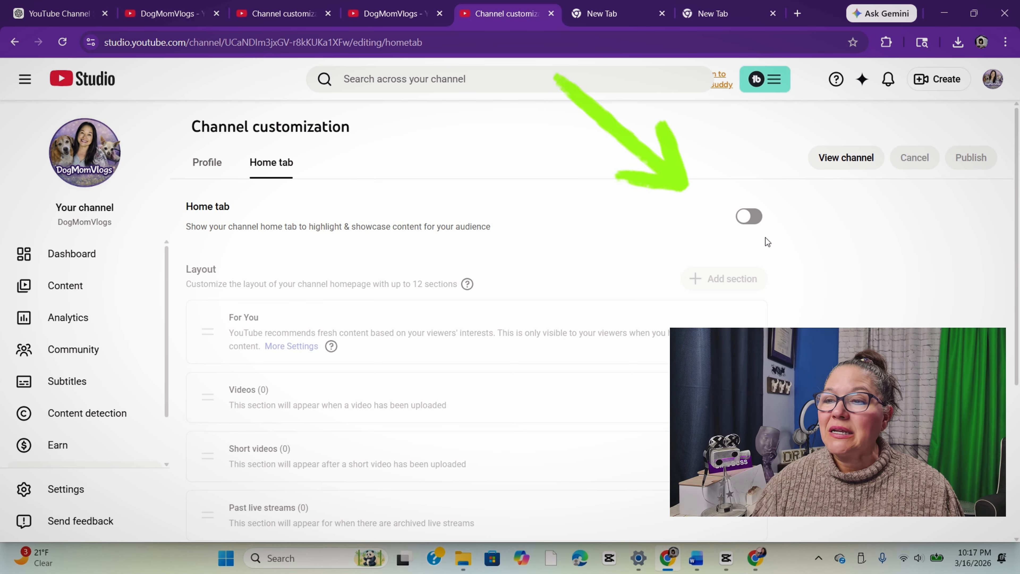
{"action": "left_click", "coordinate": [751, 217]}
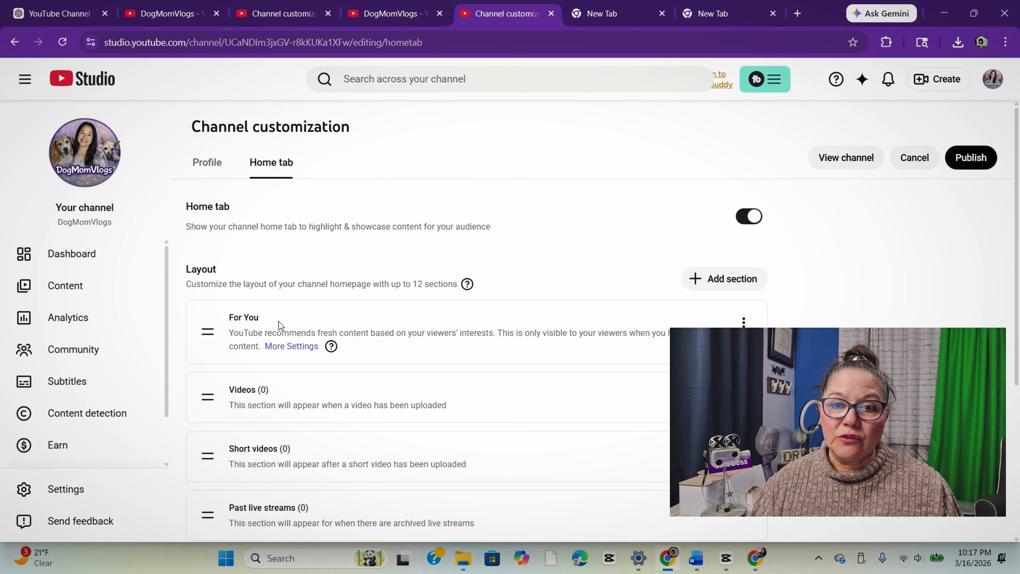
Step: Review the Home tab's layout sections from For You to Collaborations and publish the change
{"action": "scroll", "coordinate": [401, 328], "scroll_direction": "down", "scroll_amount": 3}
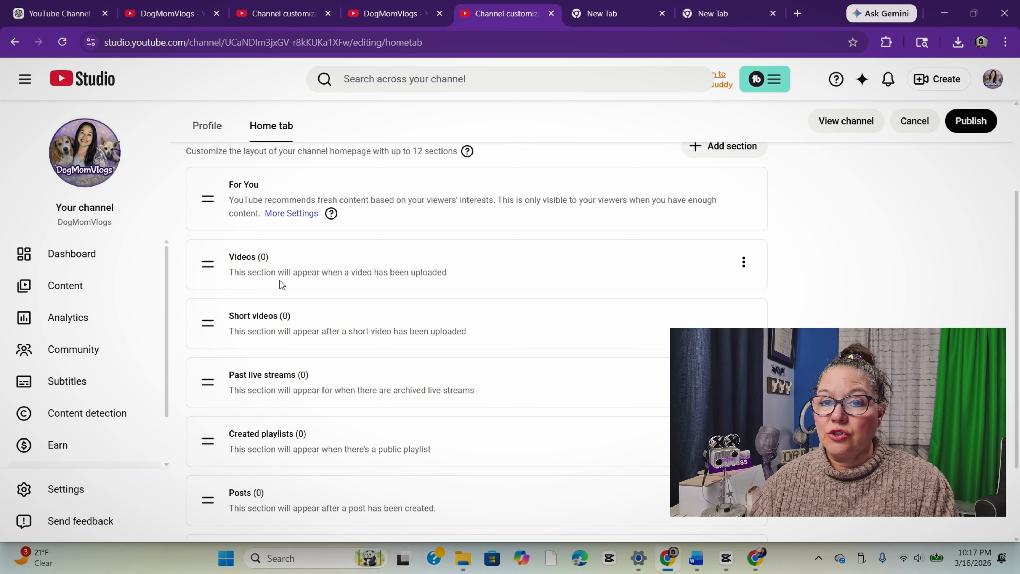
{"action": "scroll", "coordinate": [339, 363], "scroll_direction": "down", "scroll_amount": 2}
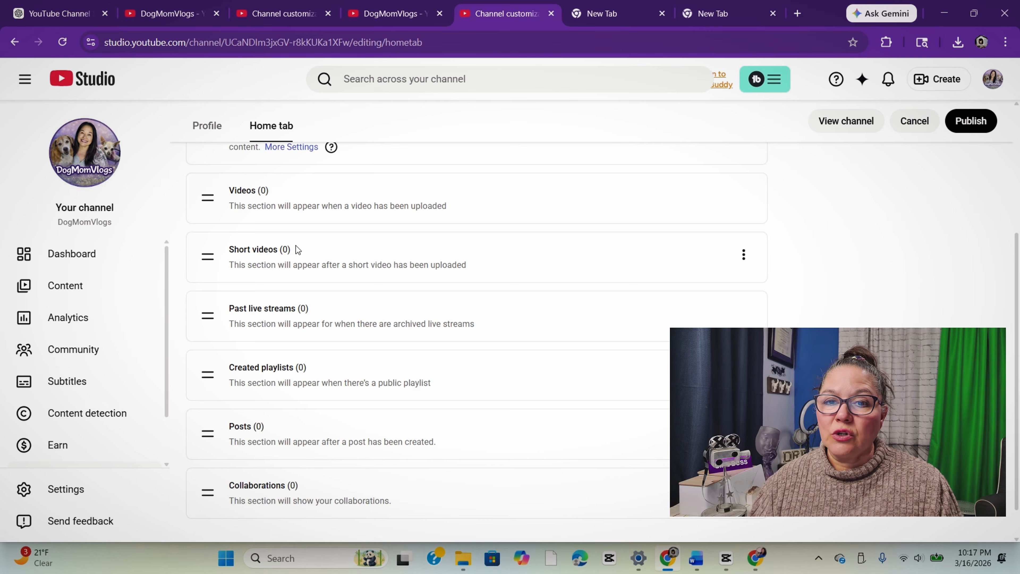
{"action": "scroll", "coordinate": [321, 274], "scroll_direction": "down", "scroll_amount": 1}
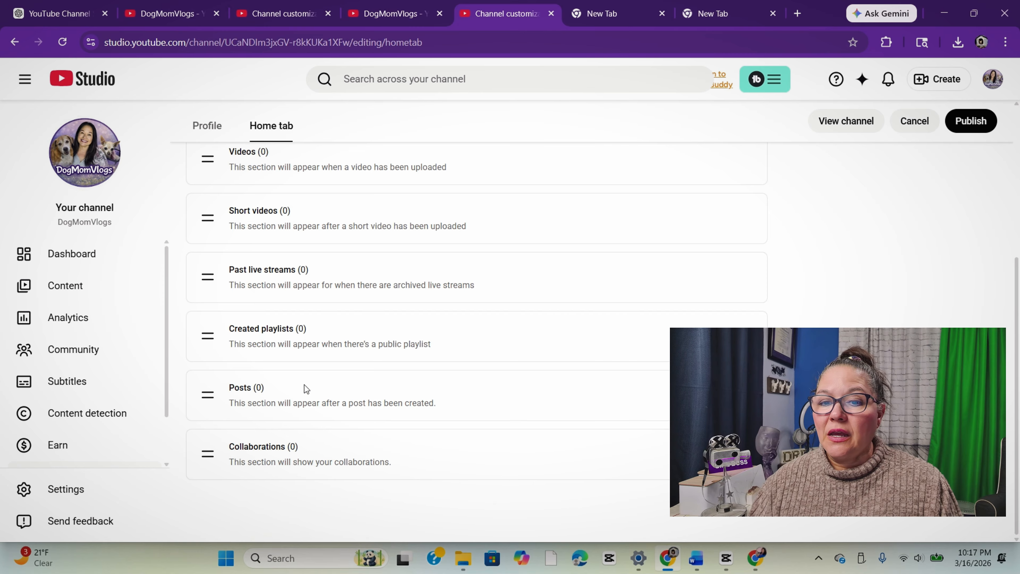
{"action": "scroll", "coordinate": [561, 441], "scroll_direction": "up", "scroll_amount": 5}
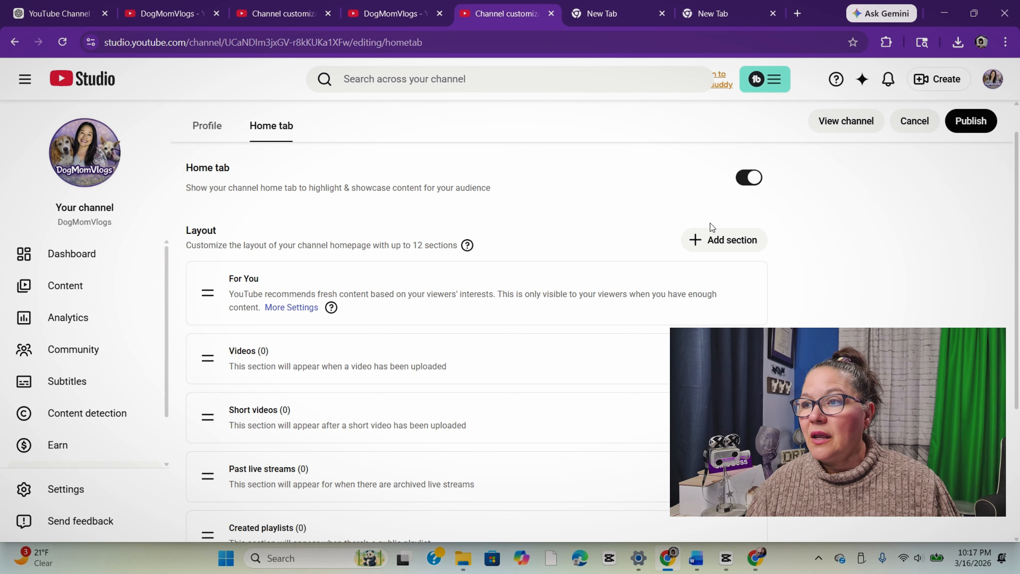
{"action": "left_click", "coordinate": [971, 122]}
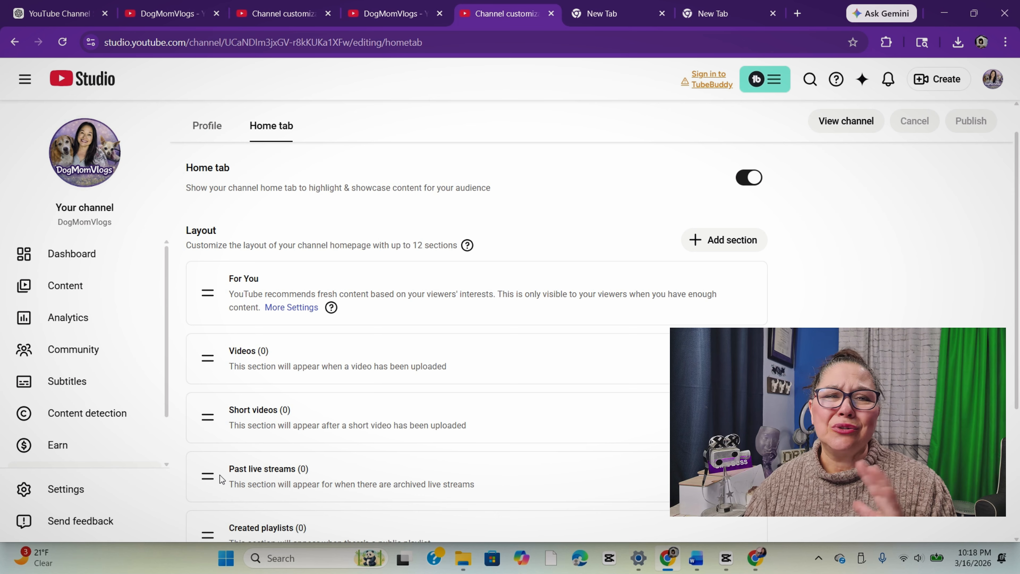
Step: Set the country of residence to United States in the channel's basic info settings
{"action": "left_click", "coordinate": [66, 488]}
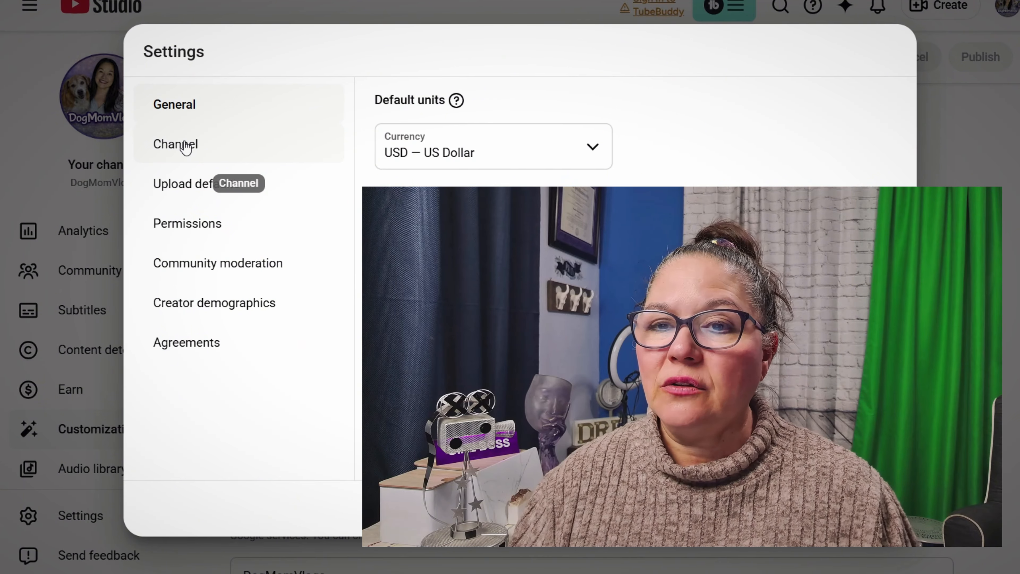
{"action": "left_click", "coordinate": [185, 146]}
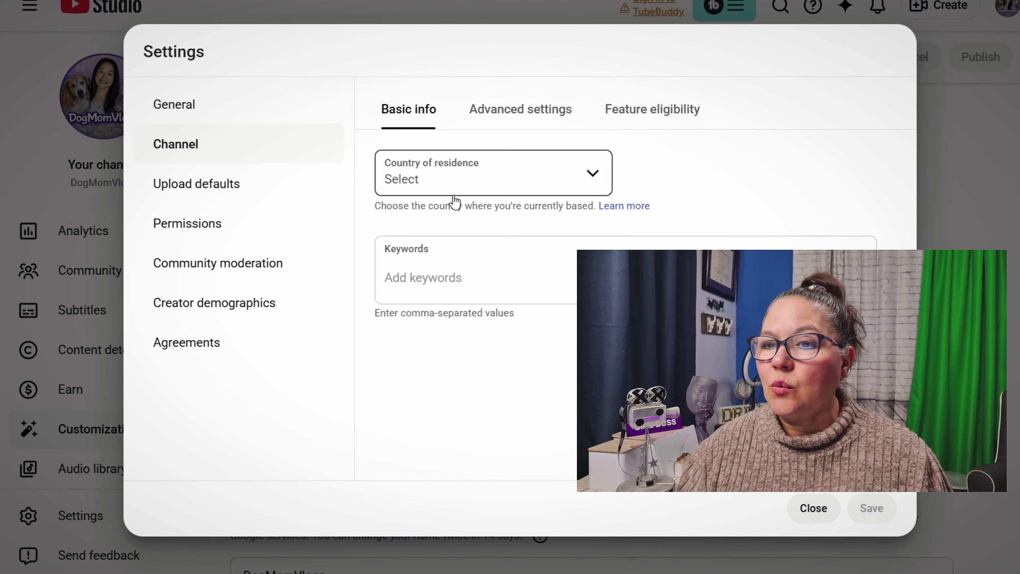
{"action": "left_click", "coordinate": [458, 188]}
{"action": "scroll", "coordinate": [435, 278], "scroll_direction": "down", "scroll_amount": 15}
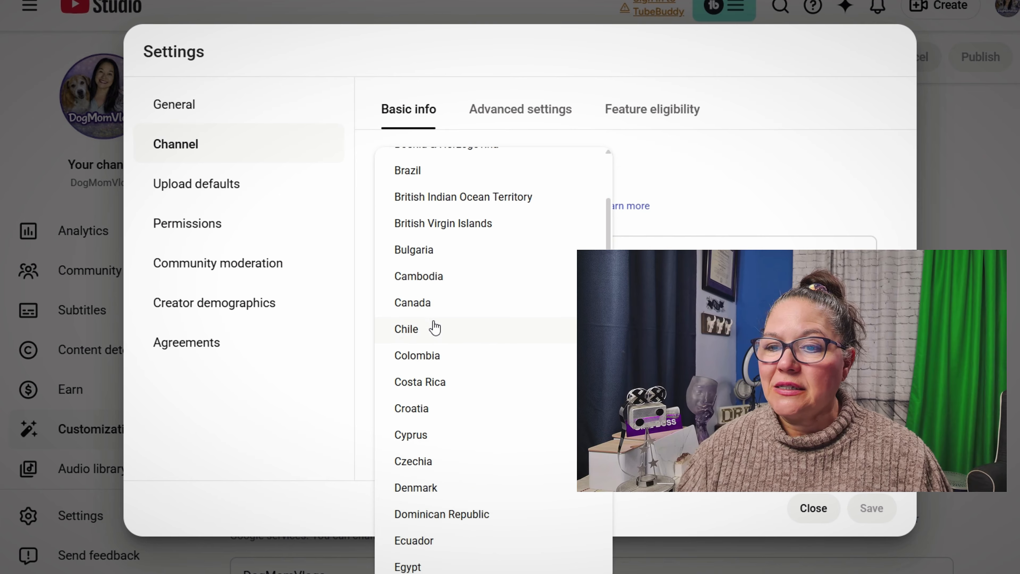
{"action": "scroll", "coordinate": [435, 330], "scroll_direction": "down", "scroll_amount": 20}
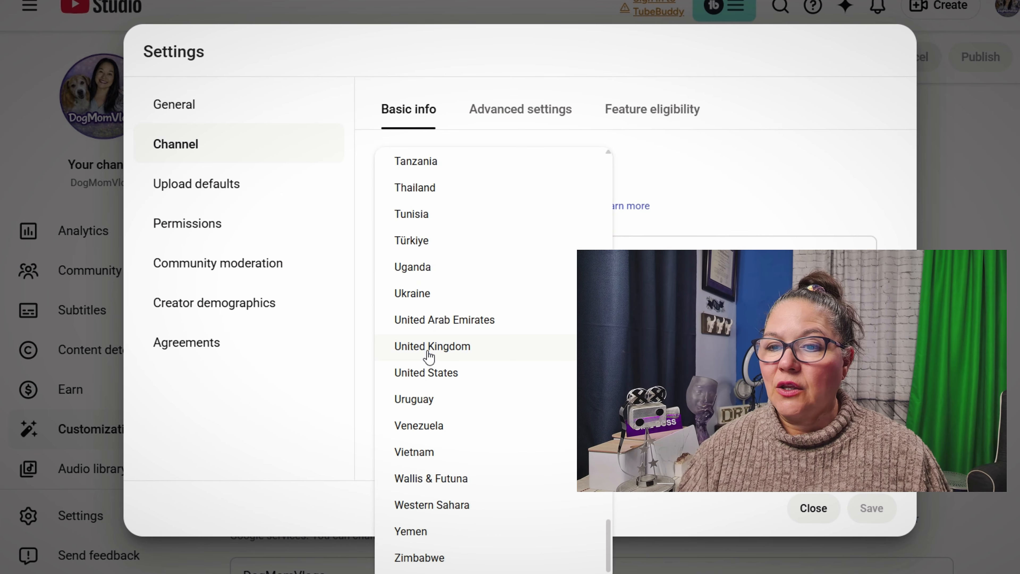
{"action": "left_click", "coordinate": [431, 374]}
Step: Paste the copied list of dog vlog keywords into the channel keywords, review them and save the settings
{"action": "left_click", "coordinate": [449, 275]}
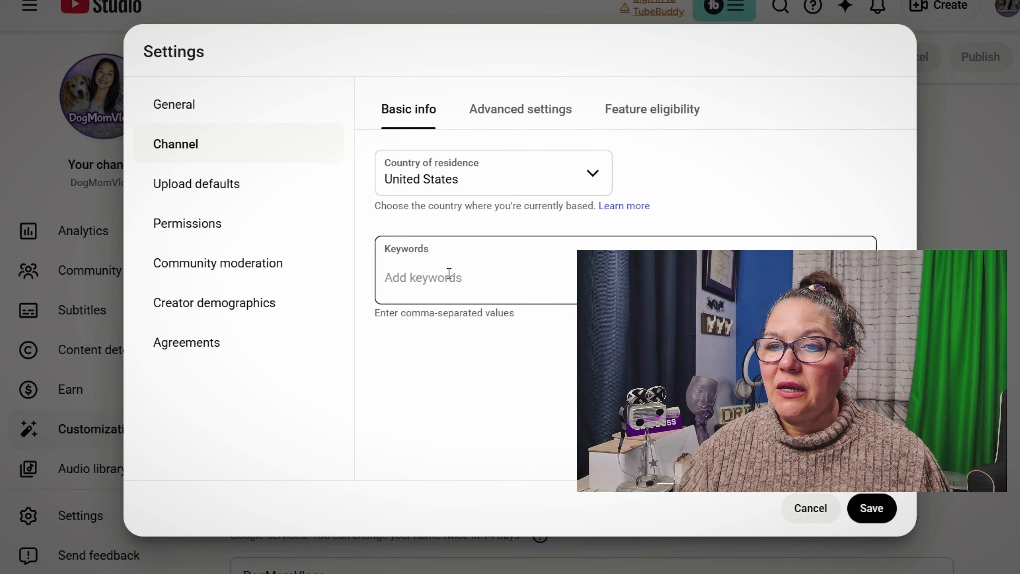
{"action": "right_click", "coordinate": [450, 276]}
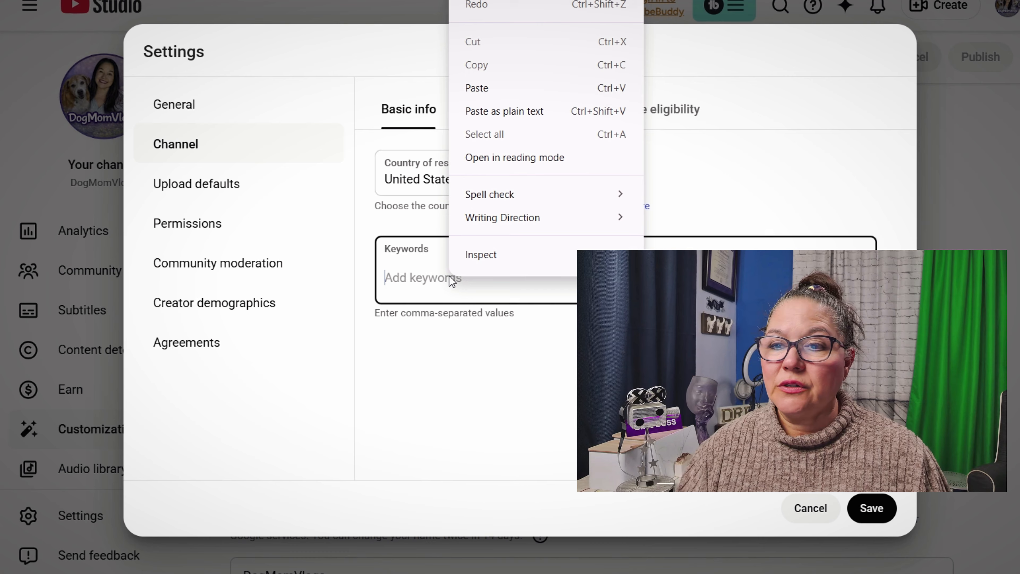
{"action": "left_click", "coordinate": [496, 89]}
{"action": "scroll", "coordinate": [769, 341], "scroll_direction": "down", "scroll_amount": 3}
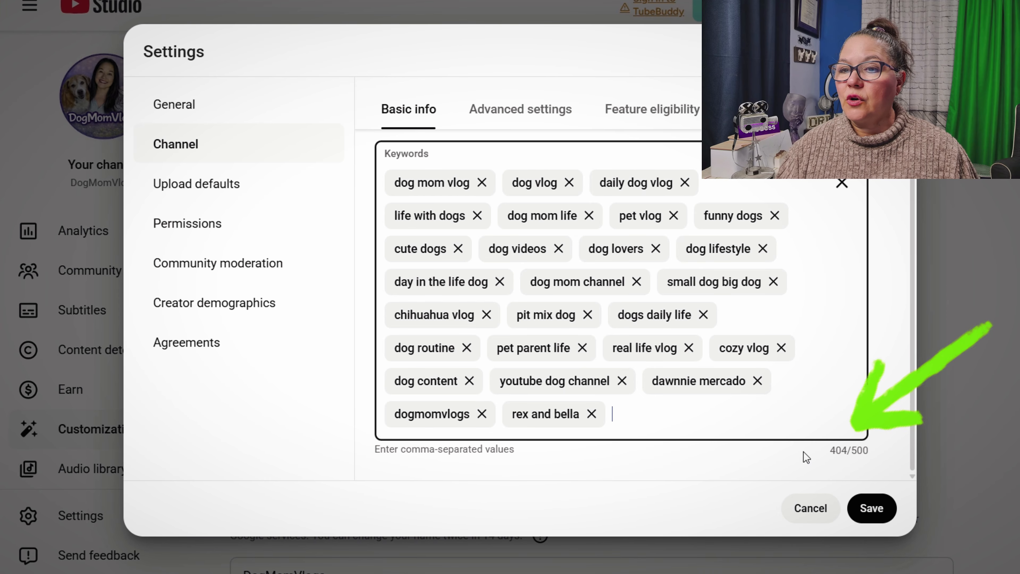
{"action": "scroll", "coordinate": [654, 413], "scroll_direction": "up", "scroll_amount": 3}
{"action": "scroll", "coordinate": [655, 376], "scroll_direction": "down", "scroll_amount": 3}
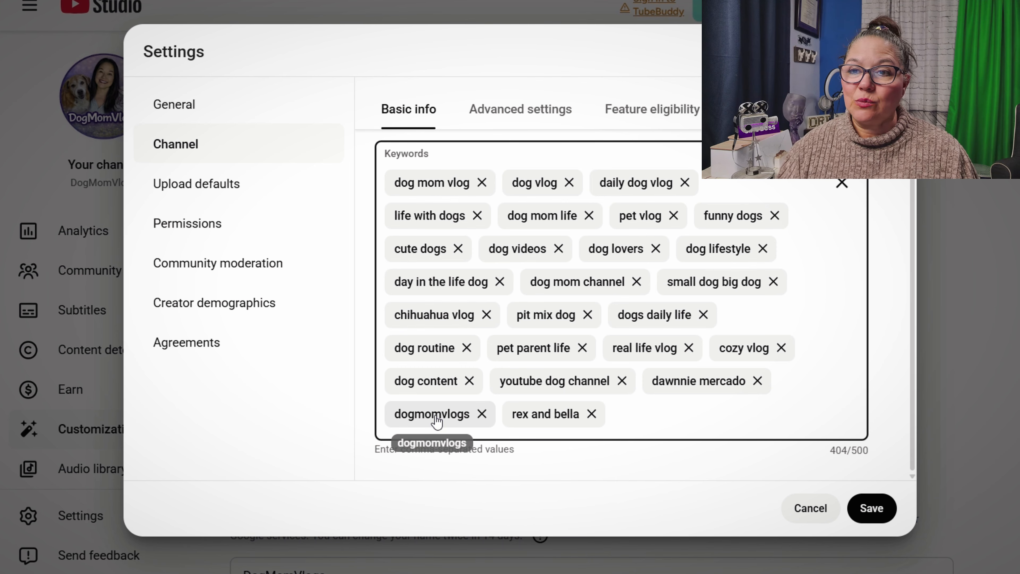
{"action": "left_click", "coordinate": [866, 509]}
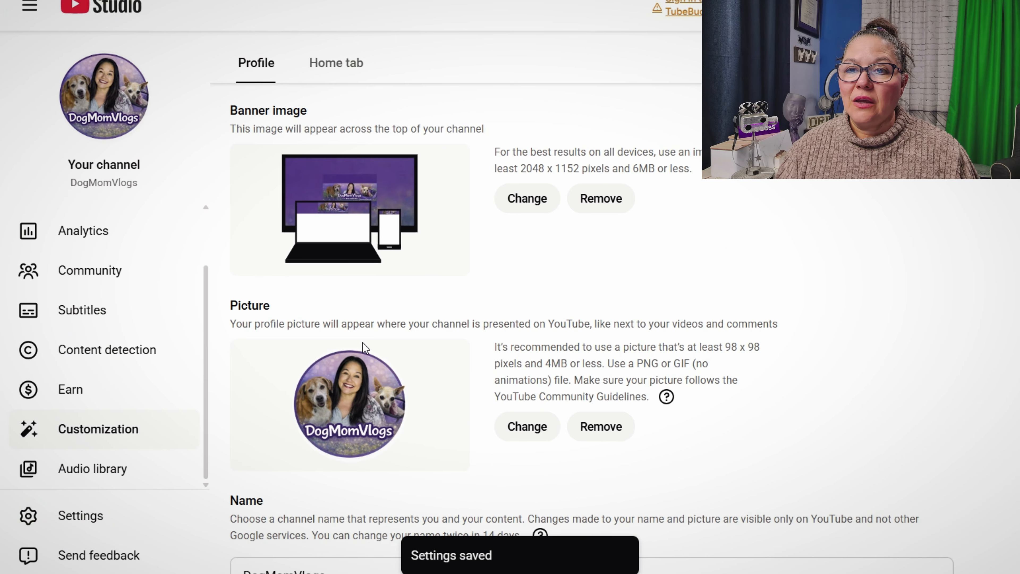
Step: Set the channel's audience to not made for kids in the advanced channel settings
{"action": "left_click", "coordinate": [106, 519]}
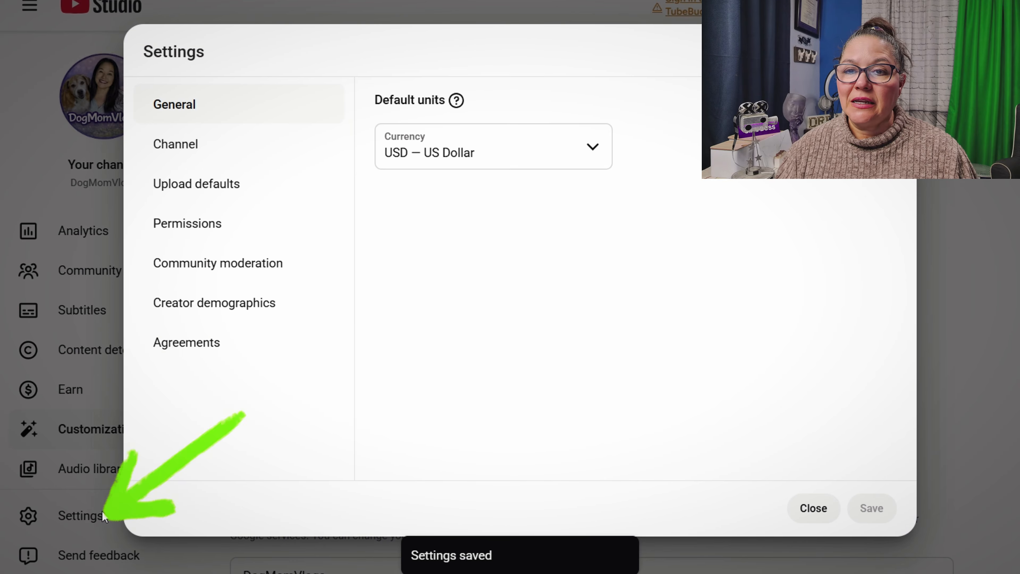
{"action": "left_click", "coordinate": [184, 145]}
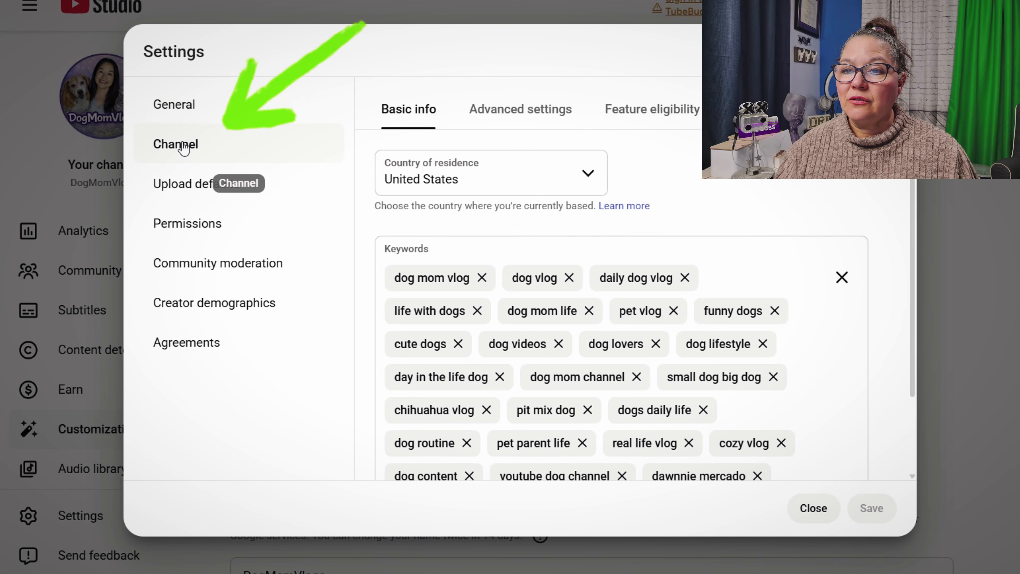
{"action": "left_click", "coordinate": [523, 113]}
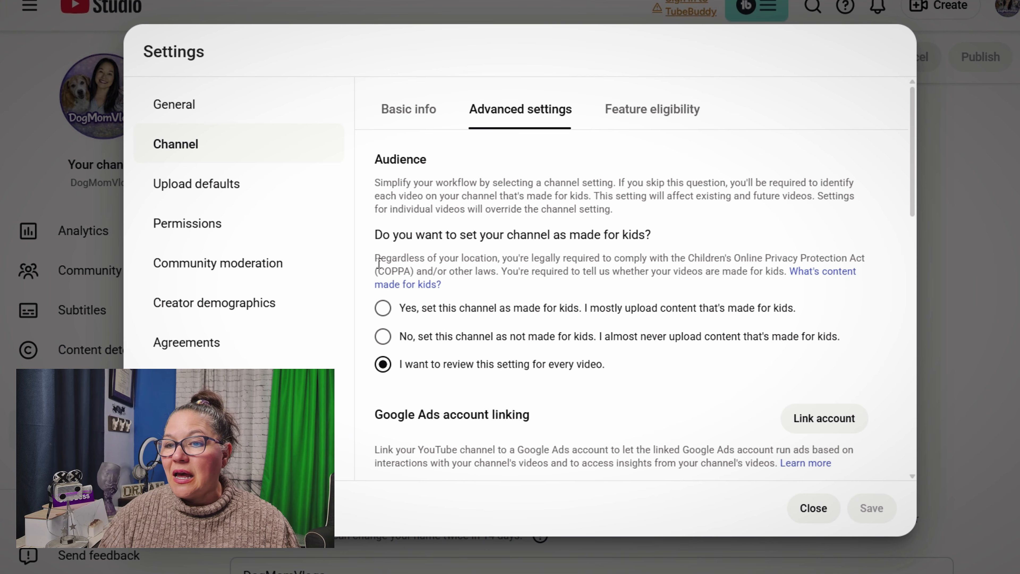
{"action": "left_click", "coordinate": [383, 337]}
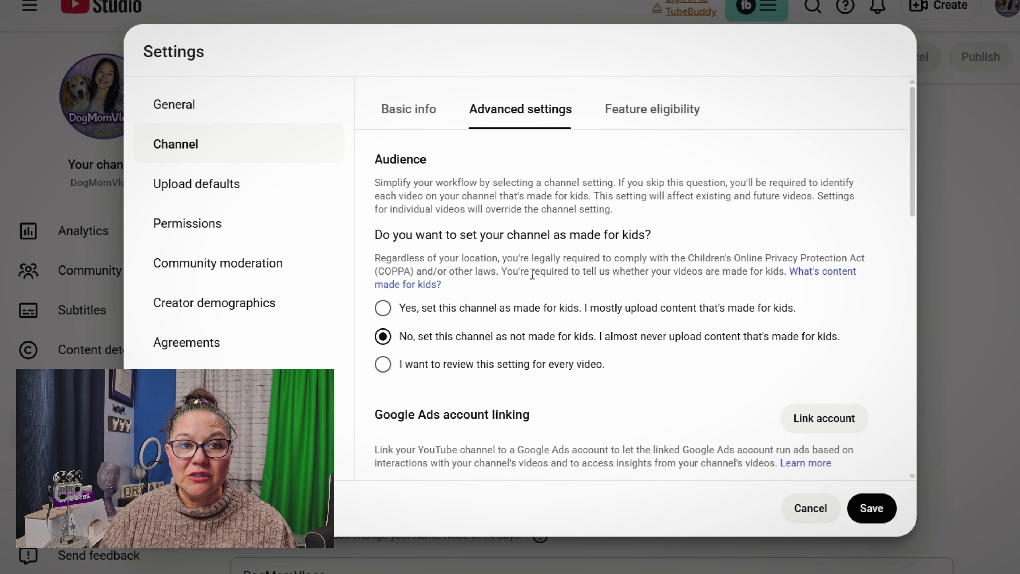
Step: Hide potentially inappropriate words in automatic captions and enable automatic dubbing for the channel
{"action": "scroll", "coordinate": [629, 369], "scroll_direction": "down", "scroll_amount": 4}
{"action": "scroll", "coordinate": [646, 299], "scroll_direction": "down", "scroll_amount": 4}
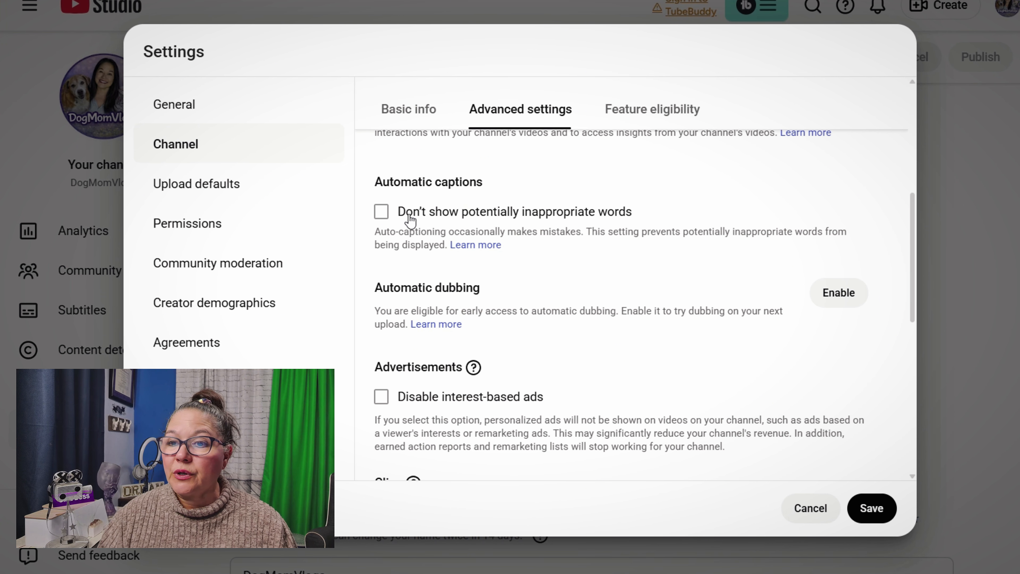
{"action": "scroll", "coordinate": [576, 306], "scroll_direction": "down", "scroll_amount": 2}
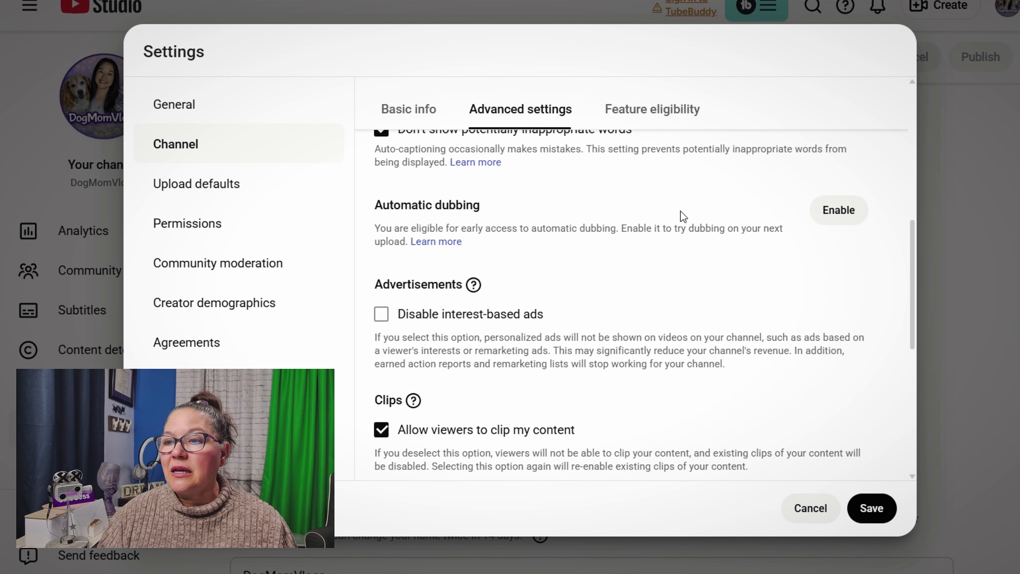
{"action": "left_click", "coordinate": [838, 211]}
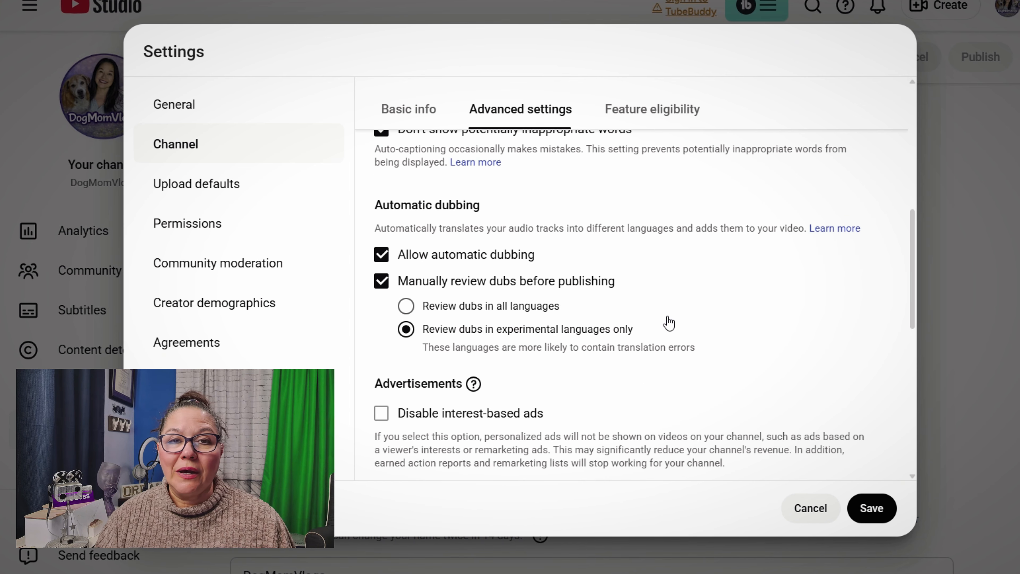
Step: Review the advertisement, clips, video quality enhancement and third-party training options, and save the advanced channel settings
{"action": "scroll", "coordinate": [677, 322], "scroll_direction": "down", "scroll_amount": 4}
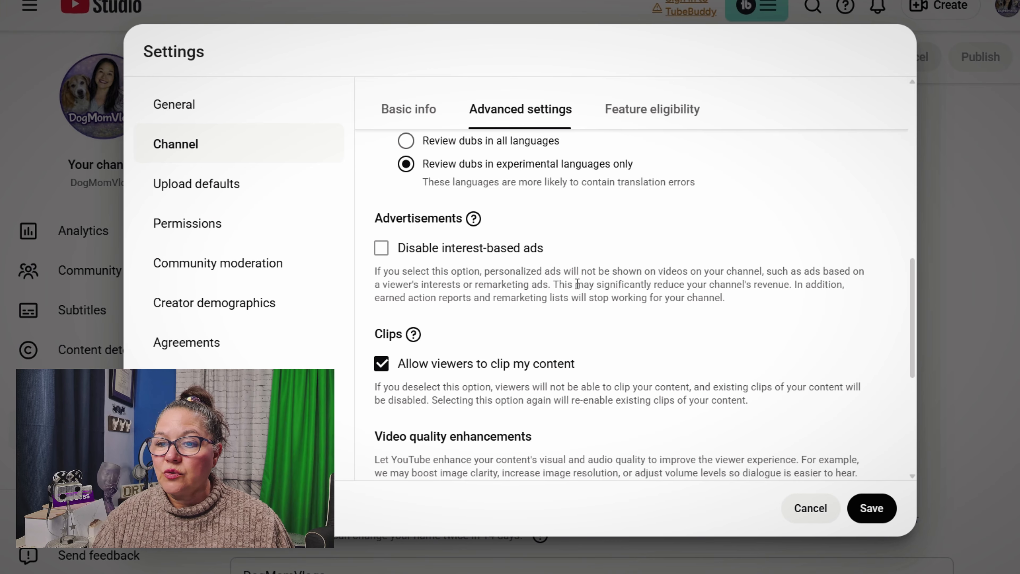
{"action": "scroll", "coordinate": [577, 284], "scroll_direction": "down", "scroll_amount": 3}
{"action": "scroll", "coordinate": [606, 286], "scroll_direction": "down", "scroll_amount": 2}
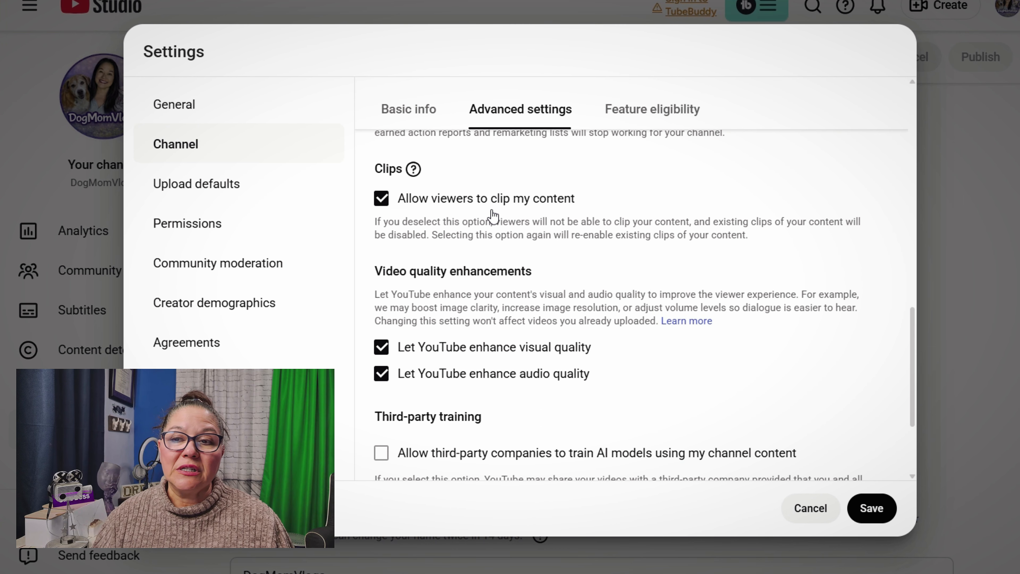
{"action": "scroll", "coordinate": [496, 277], "scroll_direction": "down", "scroll_amount": 2}
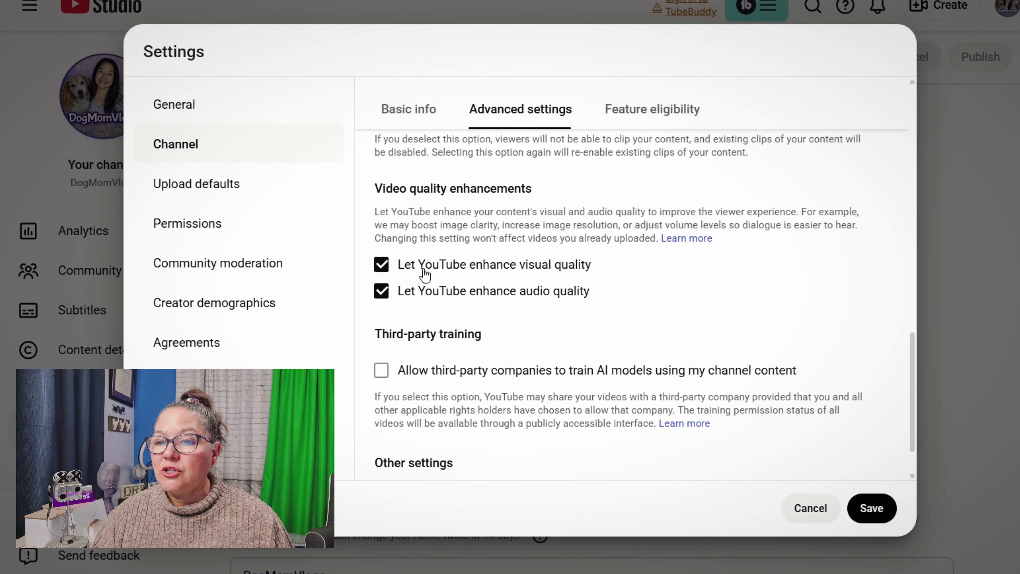
{"action": "scroll", "coordinate": [501, 315], "scroll_direction": "down", "scroll_amount": 2}
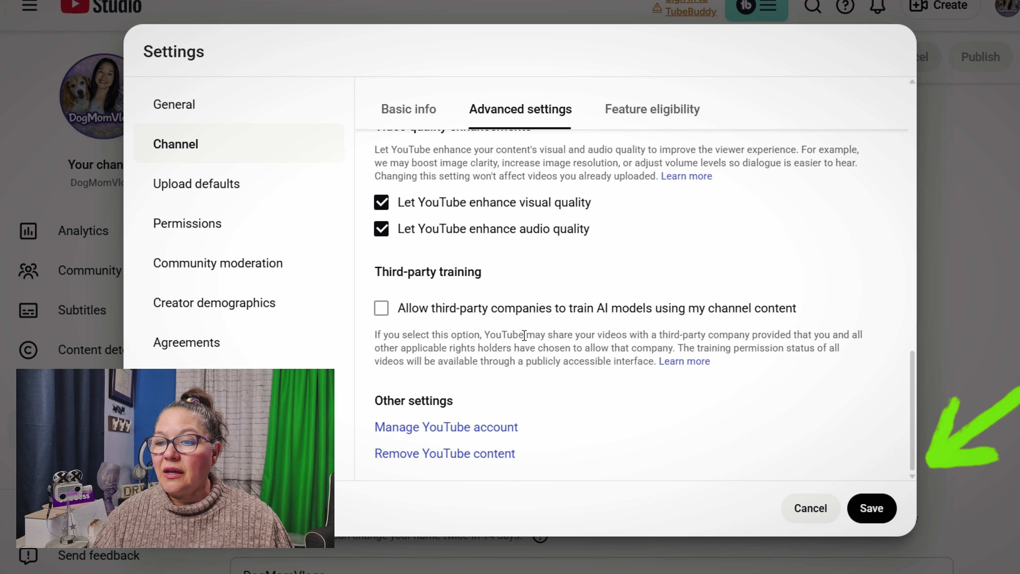
{"action": "left_click", "coordinate": [873, 508]}
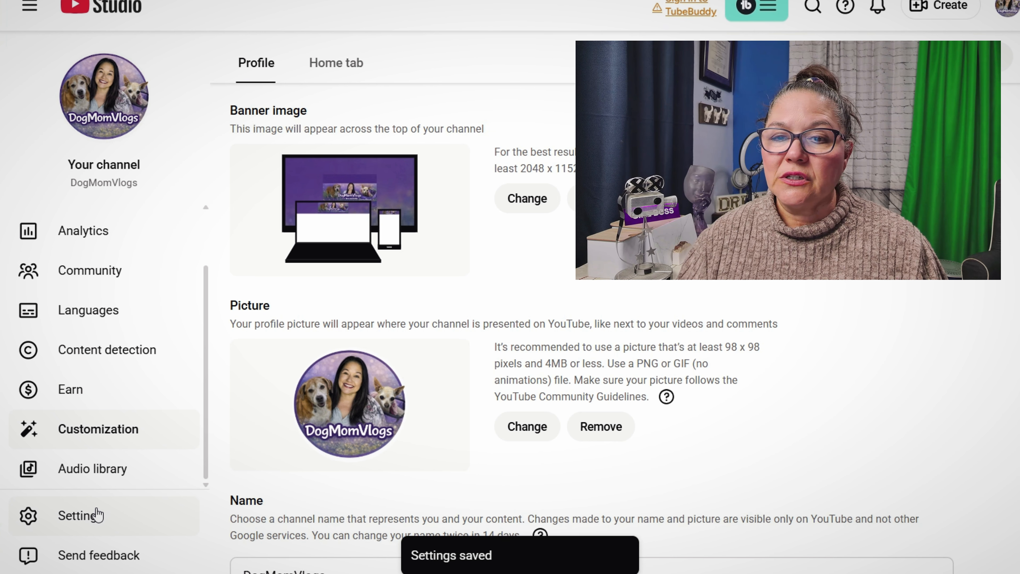
Step: Examine the requirements for Intermediate features in the channel's feature eligibility settings
{"action": "left_click", "coordinate": [79, 521]}
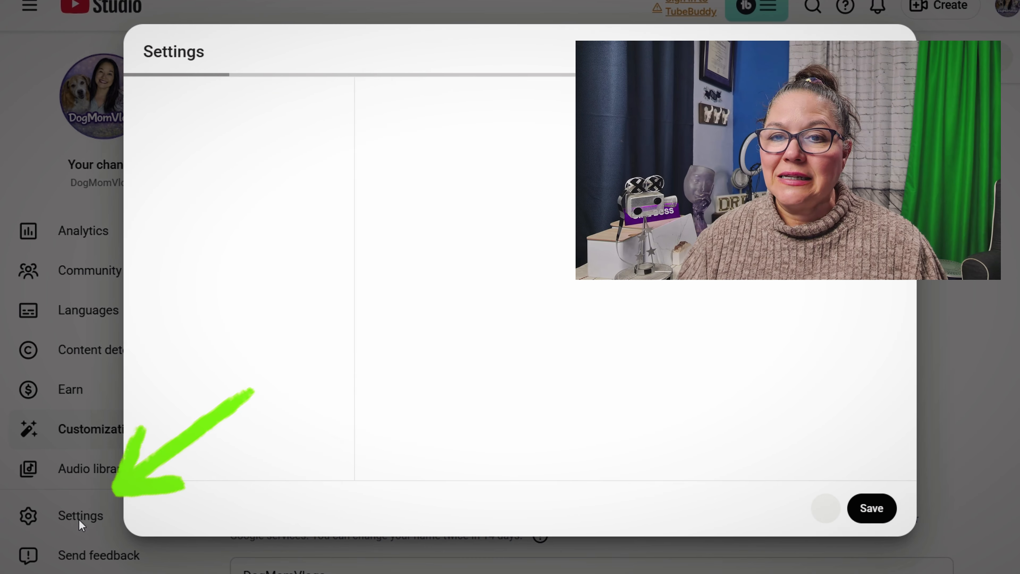
{"action": "left_click", "coordinate": [177, 147]}
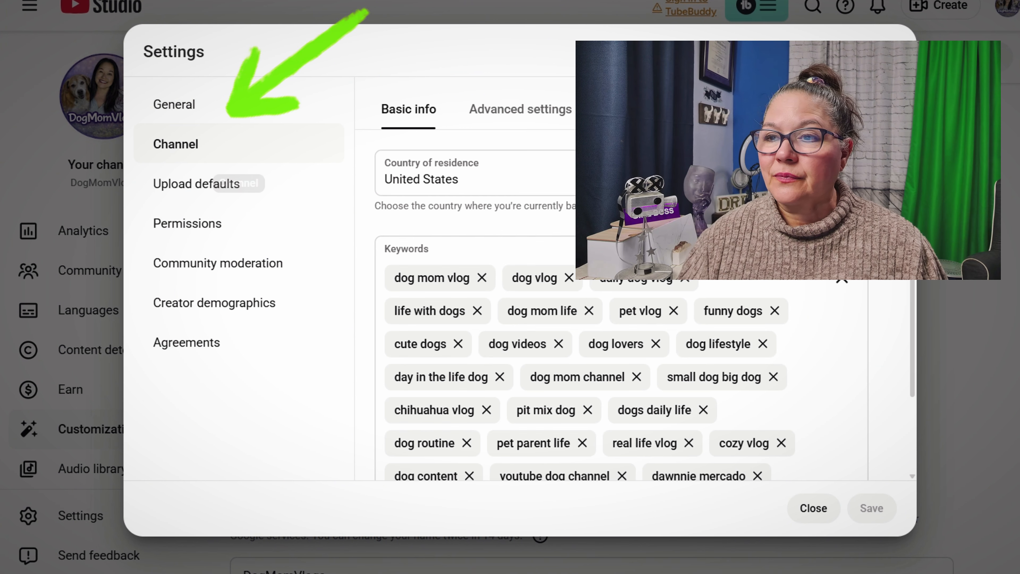
{"action": "left_click", "coordinate": [640, 111]}
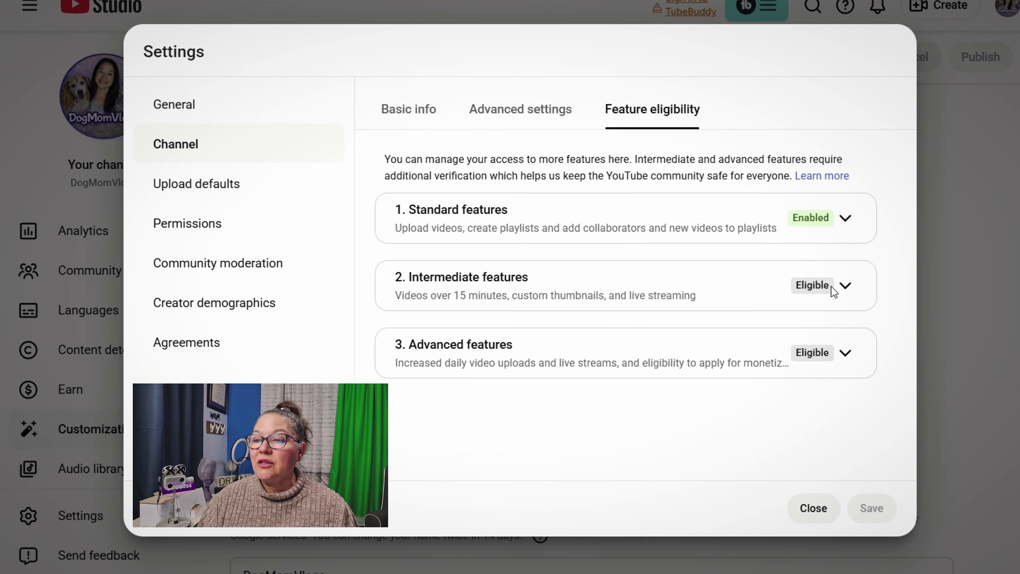
{"action": "left_click", "coordinate": [845, 285]}
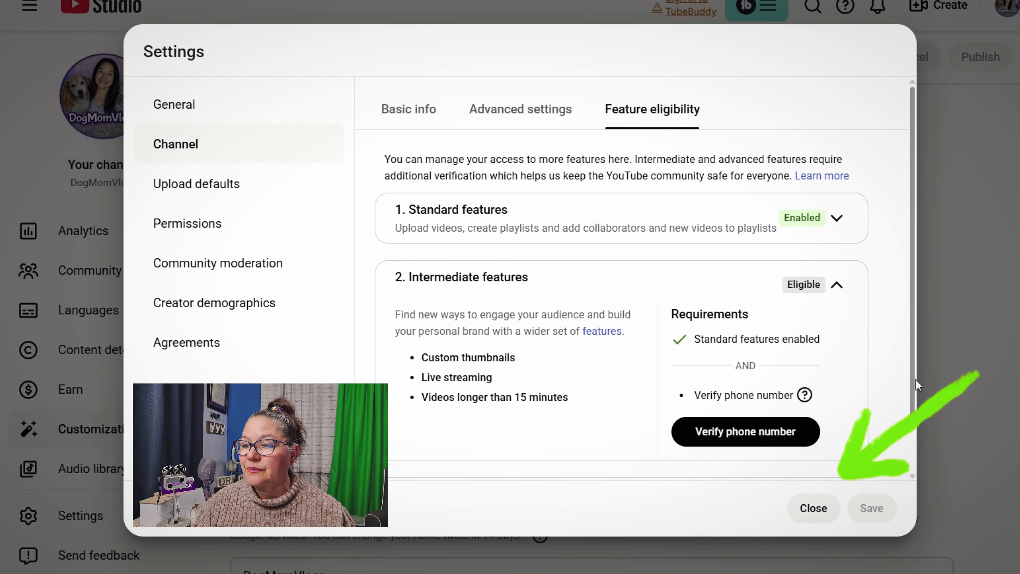
{"action": "scroll", "coordinate": [915, 379], "scroll_direction": "down", "scroll_amount": 2}
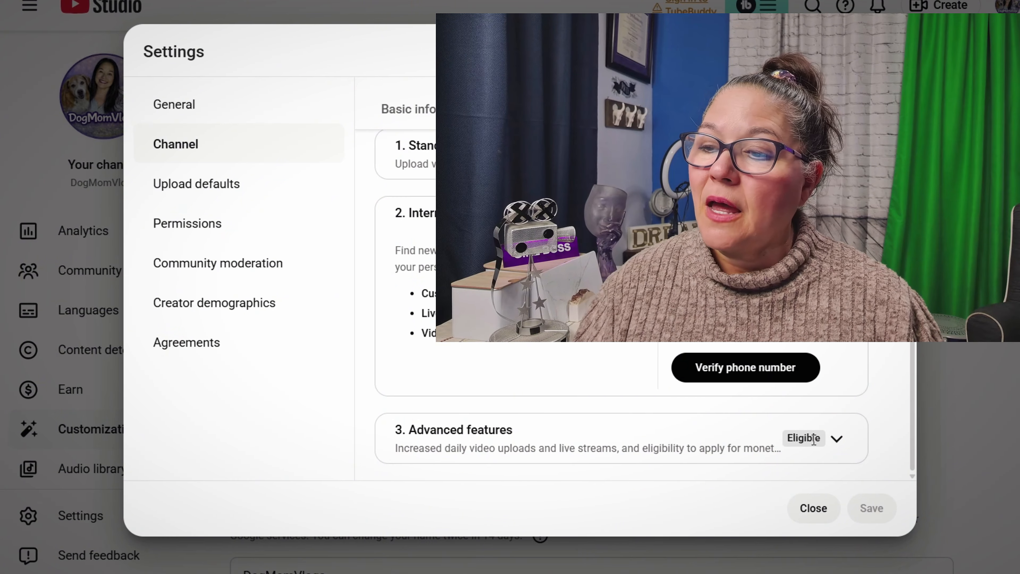
Step: Examine the included features and requirements listed under Advanced features in the channel's feature eligibility settings
{"action": "left_click", "coordinate": [837, 438]}
{"action": "scroll", "coordinate": [668, 425], "scroll_direction": "down", "scroll_amount": 5}
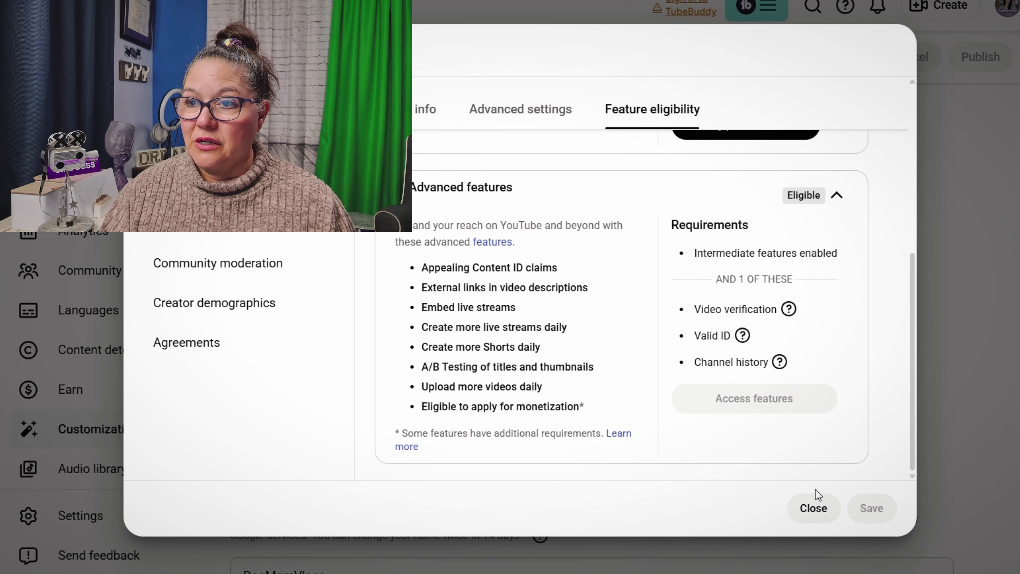
{"action": "scroll", "coordinate": [803, 422], "scroll_direction": "up", "scroll_amount": 6}
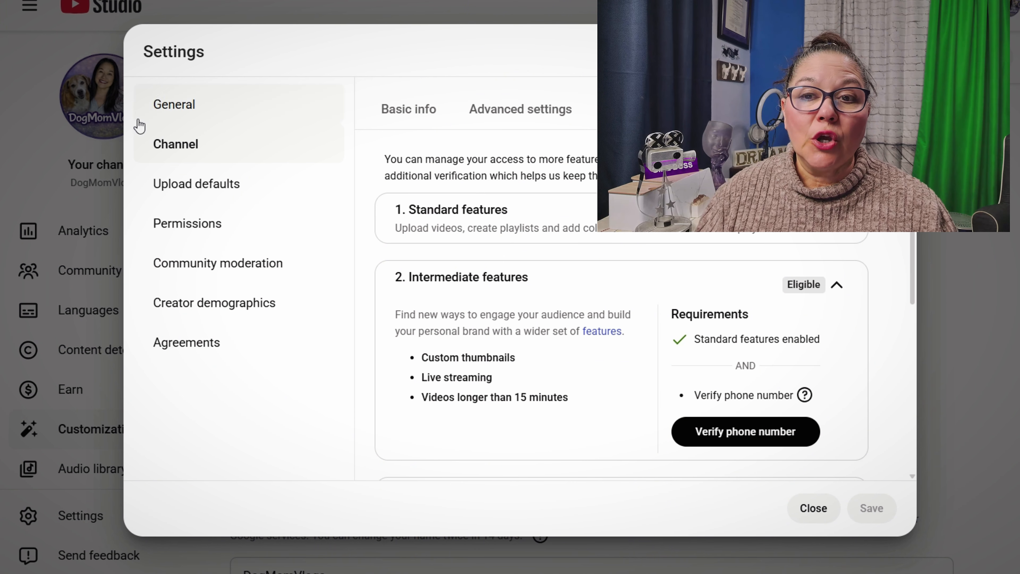
Step: Set the default visibility for uploaded videos to Private in the upload defaults
{"action": "left_click", "coordinate": [199, 187]}
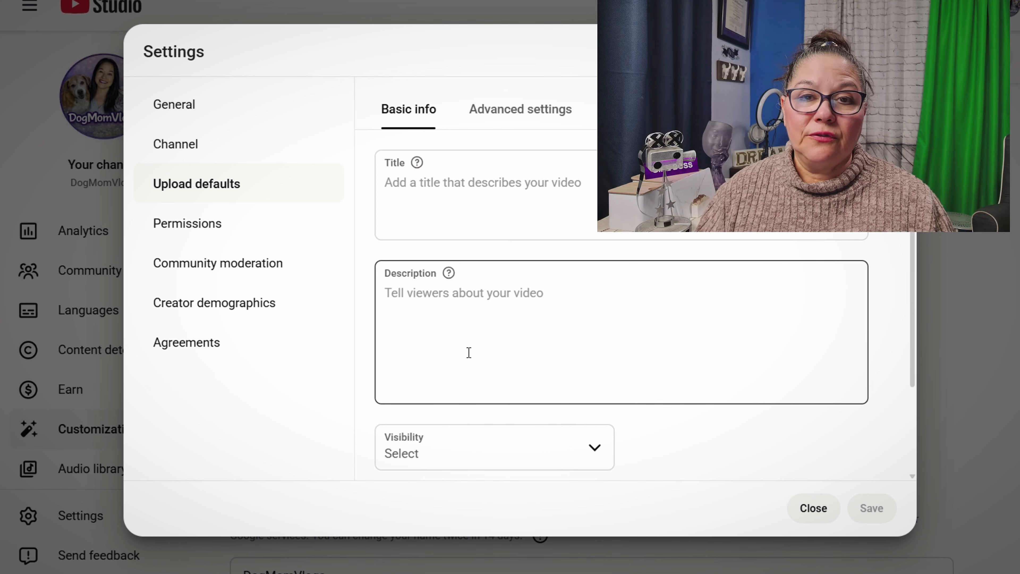
{"action": "scroll", "coordinate": [486, 435], "scroll_direction": "down", "scroll_amount": 2}
{"action": "left_click", "coordinate": [429, 374]}
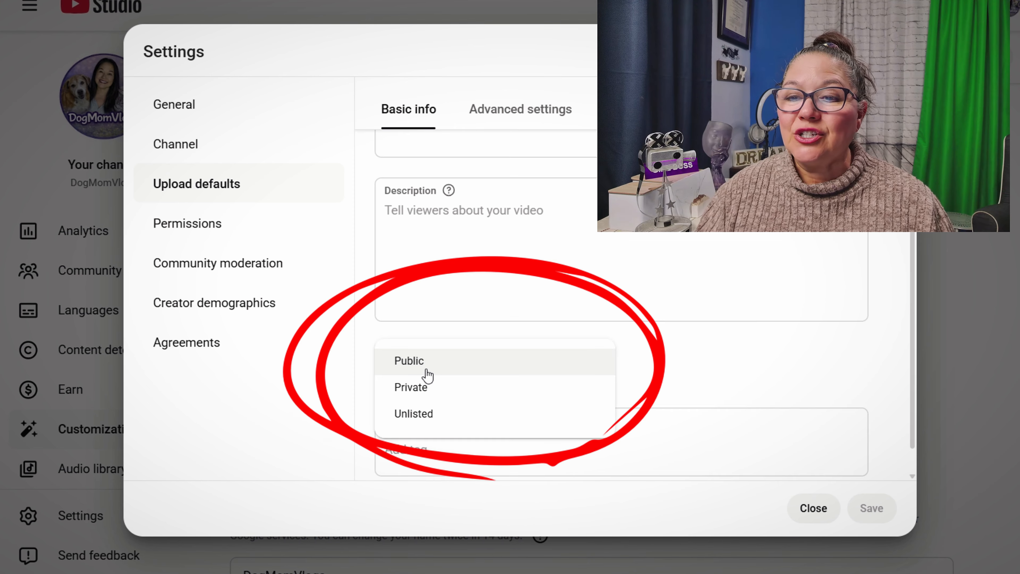
{"action": "left_click", "coordinate": [428, 393]}
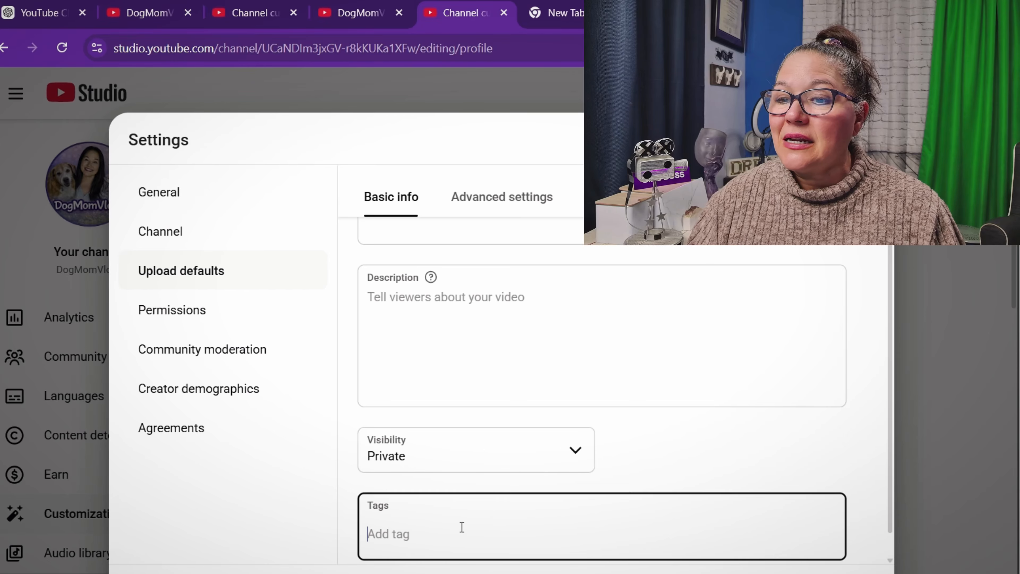
Step: Paste the copied list of dog vlog tags into the default upload tags
{"action": "scroll", "coordinate": [466, 519], "scroll_direction": "down", "scroll_amount": 1}
{"action": "right_click", "coordinate": [472, 498]}
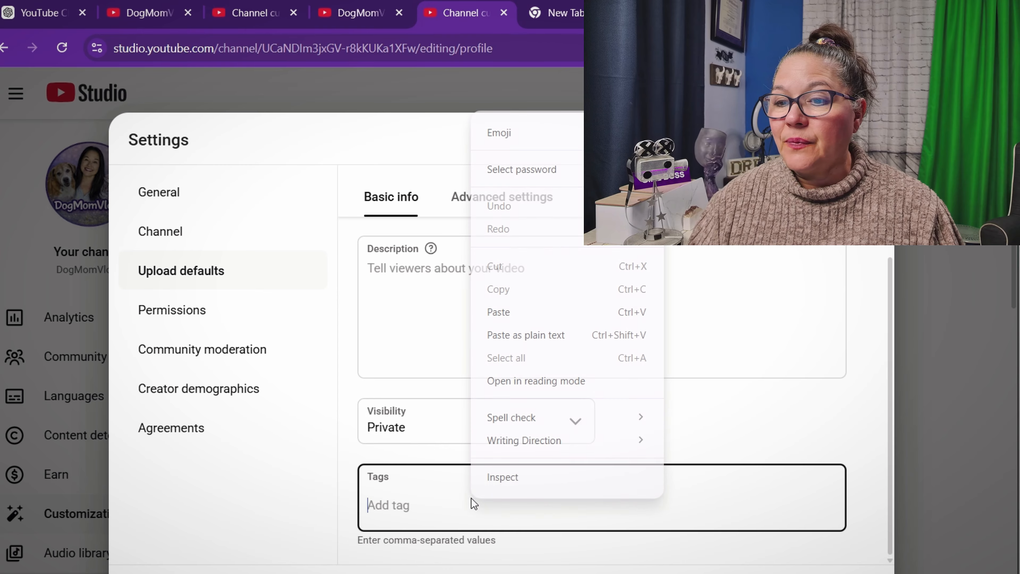
{"action": "left_click", "coordinate": [531, 316]}
{"action": "scroll", "coordinate": [658, 483], "scroll_direction": "down", "scroll_amount": 3}
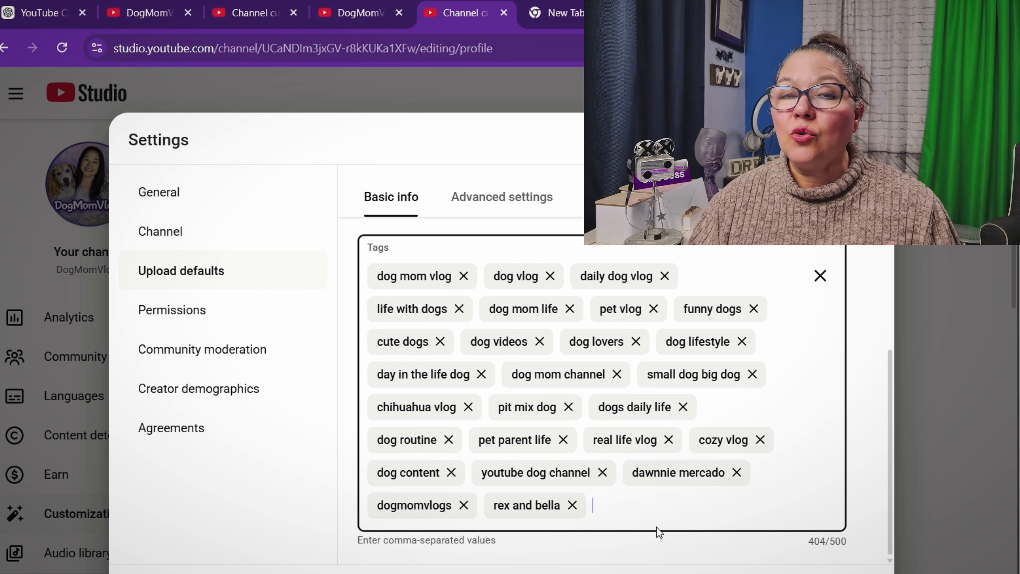
Step: Enter "DogMom Vlogs" as the default video title in the upload defaults
{"action": "scroll", "coordinate": [657, 528], "scroll_direction": "up", "scroll_amount": 8}
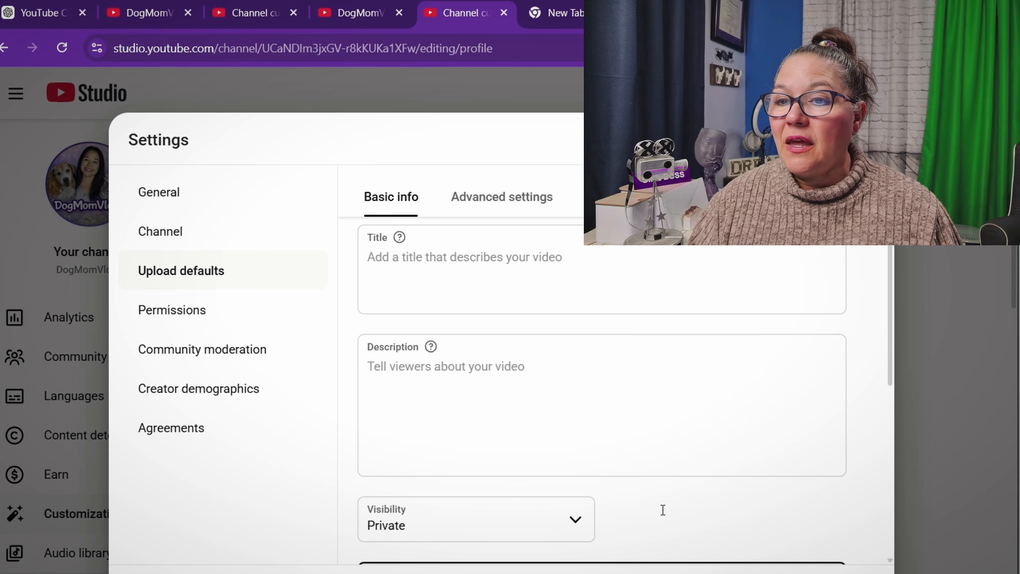
{"action": "left_click", "coordinate": [563, 279]}
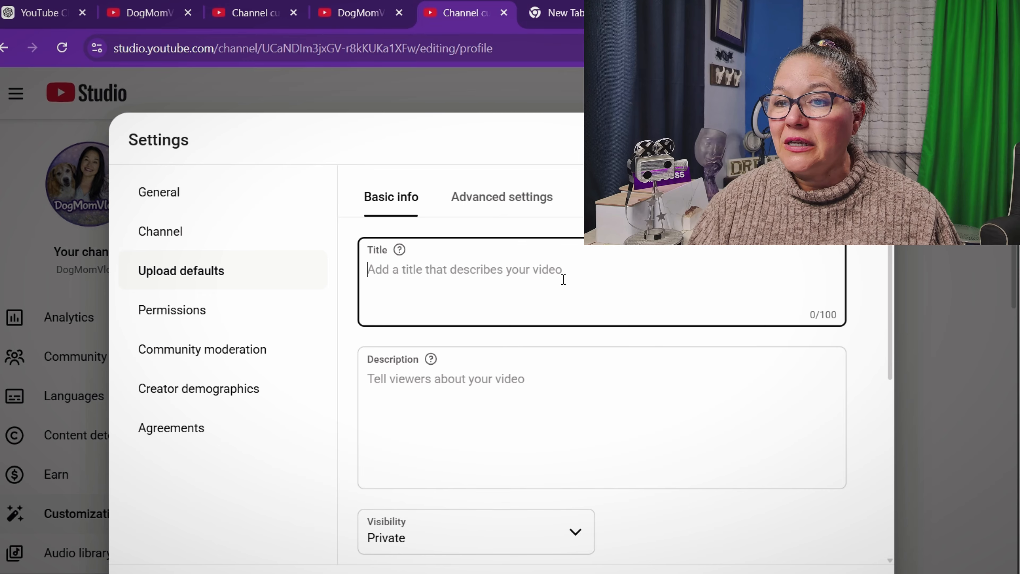
{"action": "type", "text": "Do"}
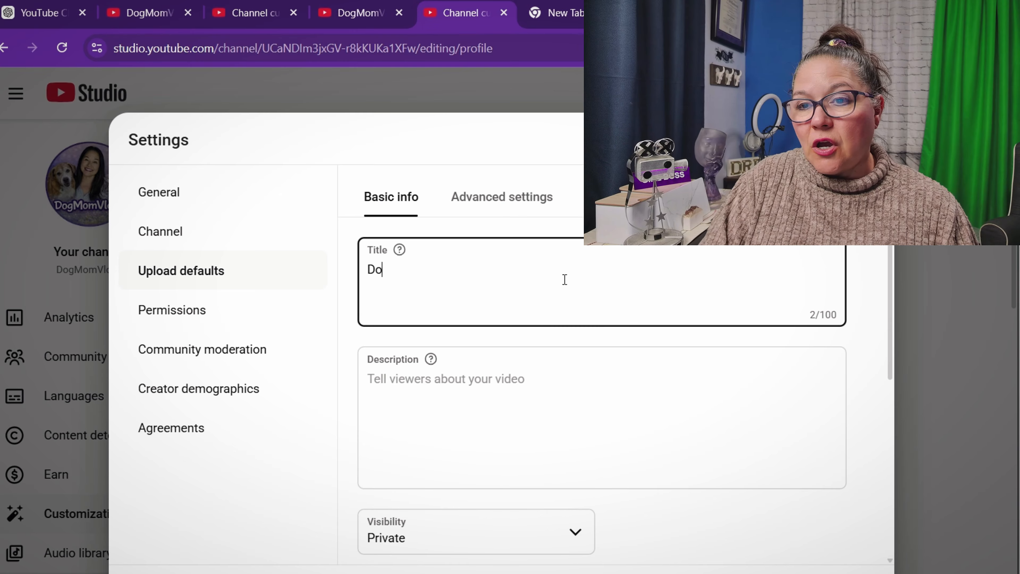
{"action": "type", "text": "gMom Vlogs"}
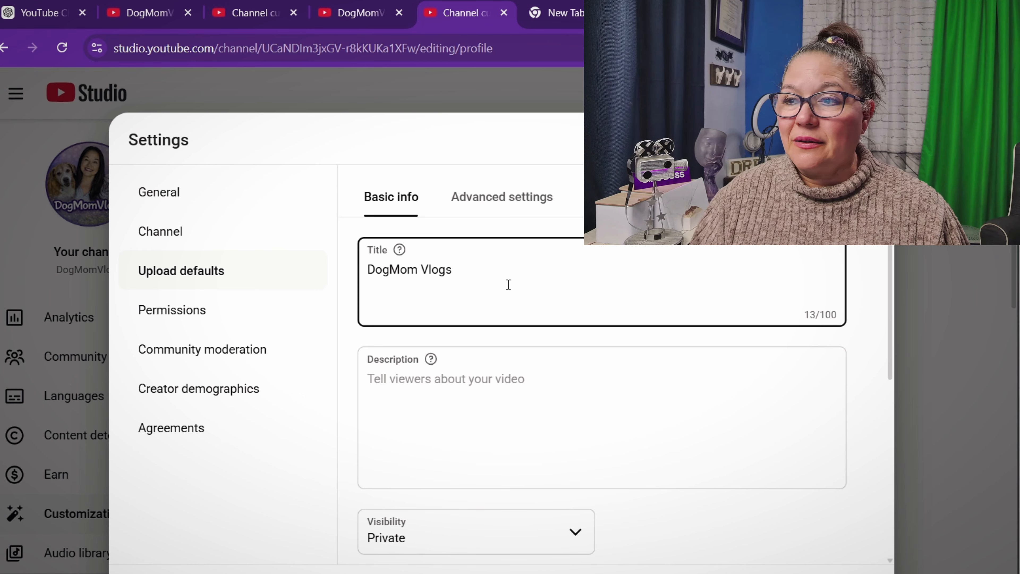
Step: Switch to the ChatGPT conversation and copy the full channel description, from "Hey friends!" to the closing subscribe line
{"action": "left_click", "coordinate": [536, 416]}
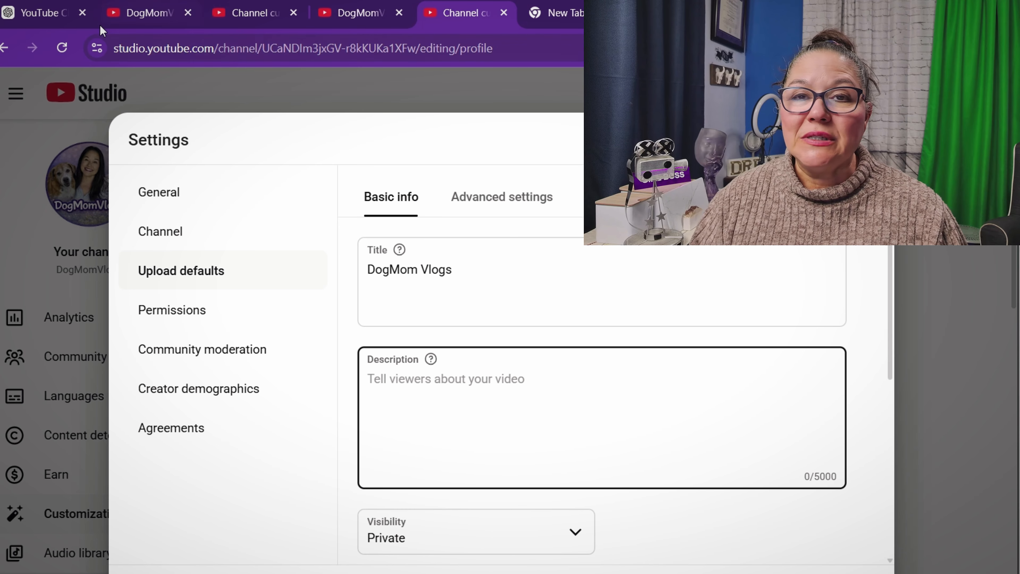
{"action": "left_click", "coordinate": [40, 16]}
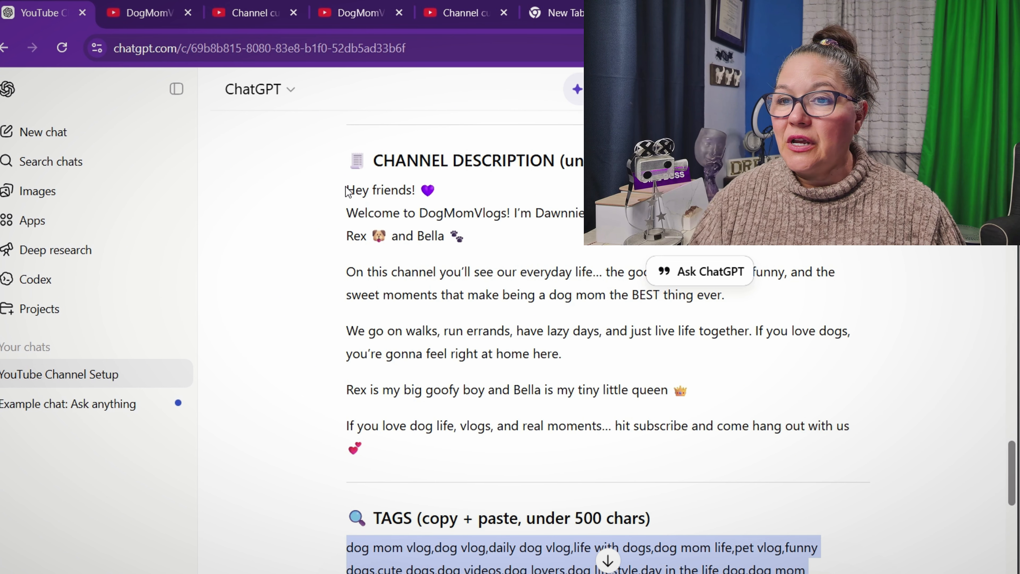
{"action": "left_click_drag", "start_coordinate": [349, 189], "coordinate": [605, 448]}
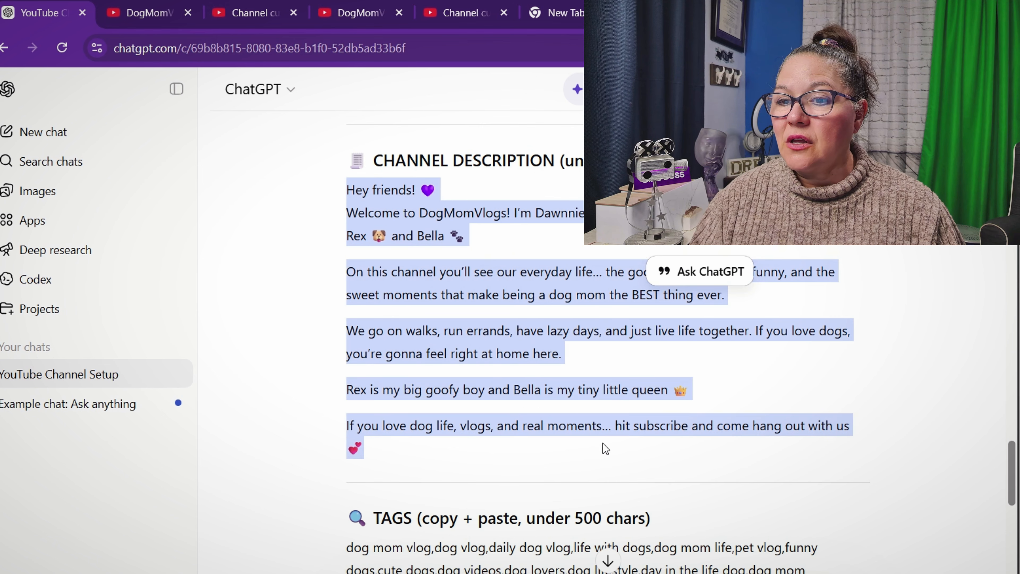
{"action": "right_click", "coordinate": [489, 288]}
{"action": "left_click", "coordinate": [509, 308]}
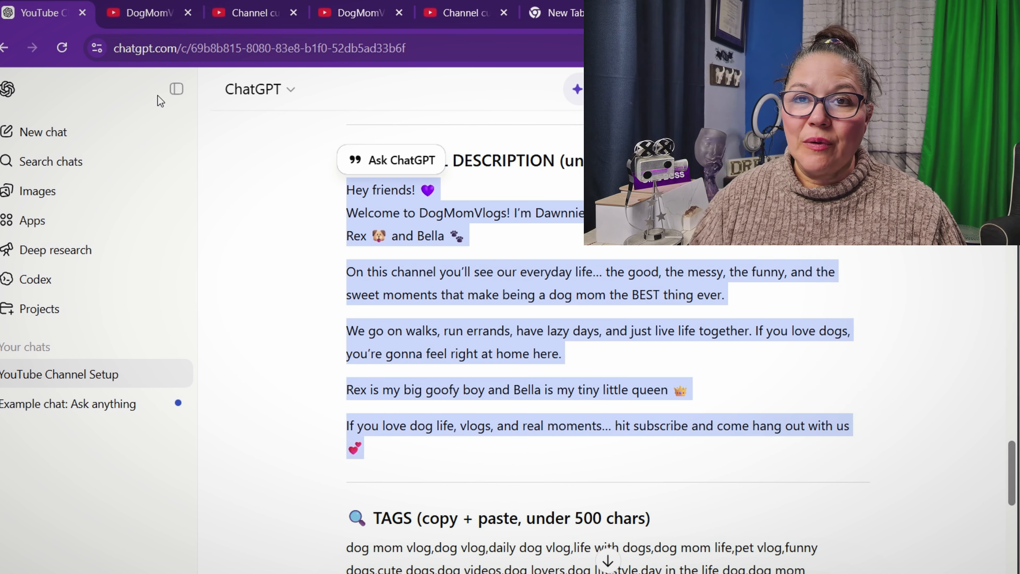
Step: Return to the upload defaults in YouTube Studio and paste the copied channel description as the default video description
{"action": "left_click", "coordinate": [140, 14]}
{"action": "left_click", "coordinate": [237, 16]}
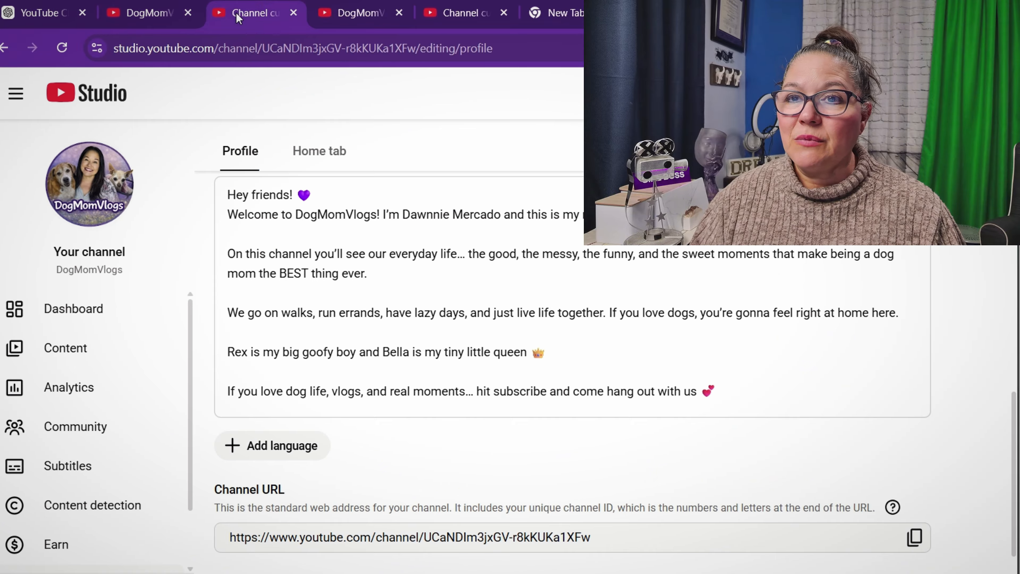
{"action": "left_click", "coordinate": [373, 18]}
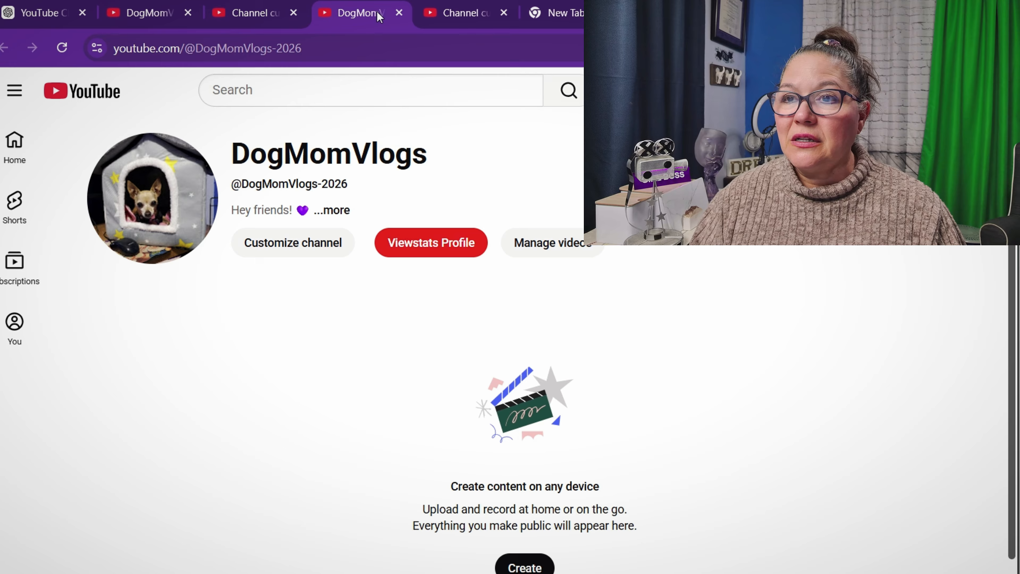
{"action": "left_click", "coordinate": [474, 21]}
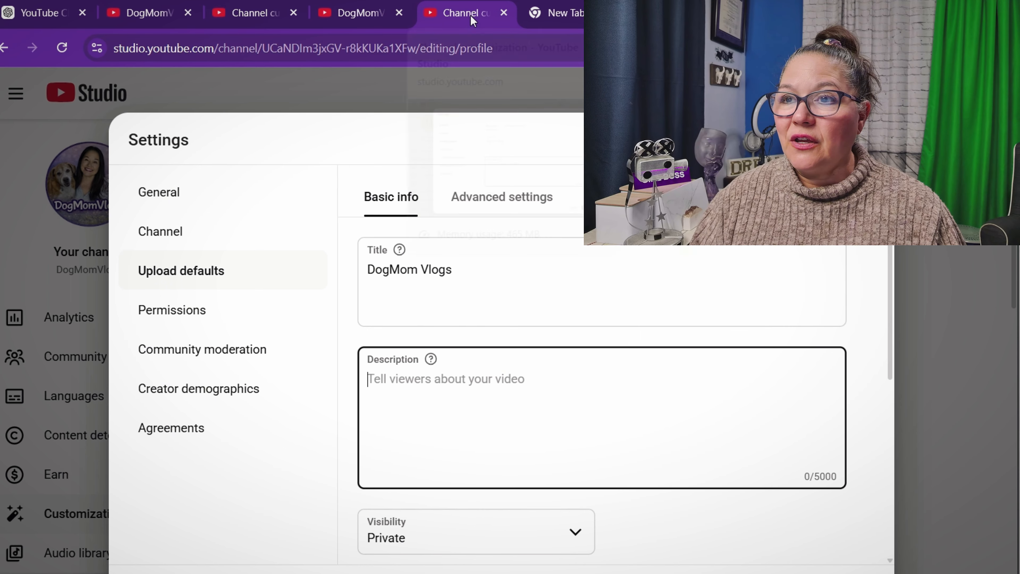
{"action": "right_click", "coordinate": [431, 402]}
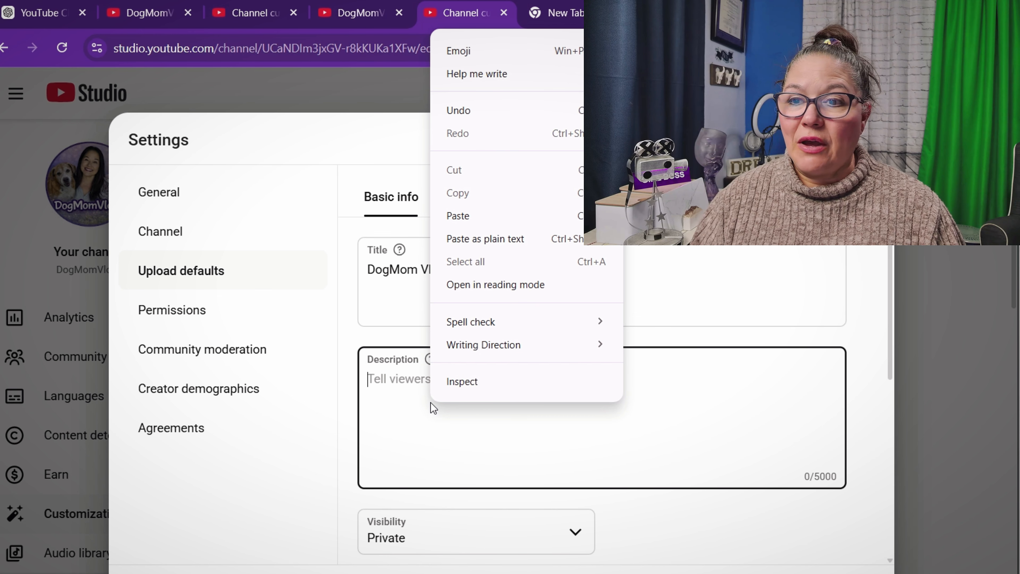
{"action": "left_click", "coordinate": [466, 215]}
{"action": "scroll", "coordinate": [585, 418], "scroll_direction": "up", "scroll_amount": 5}
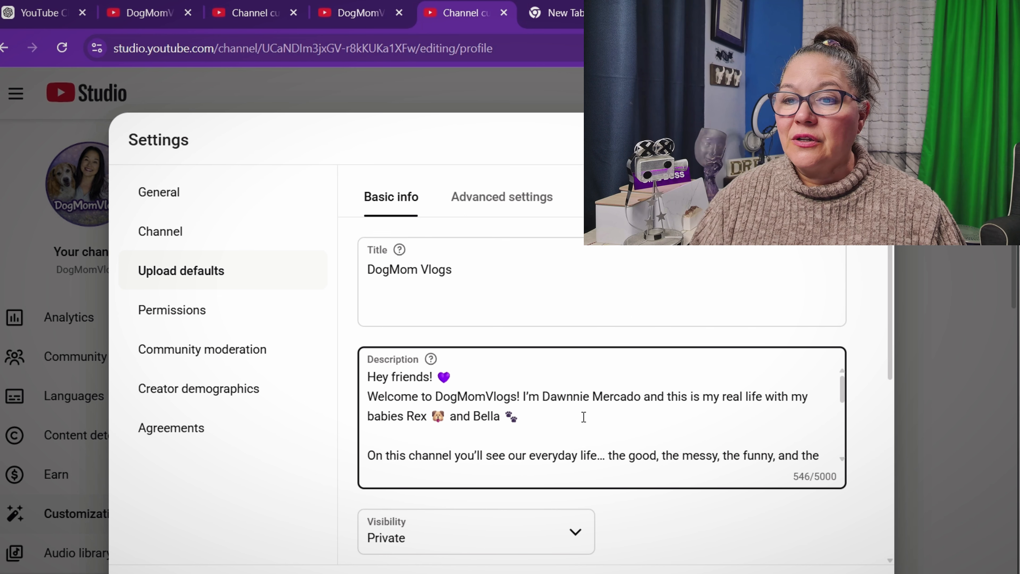
{"action": "scroll", "coordinate": [585, 418], "scroll_direction": "down", "scroll_amount": 5}
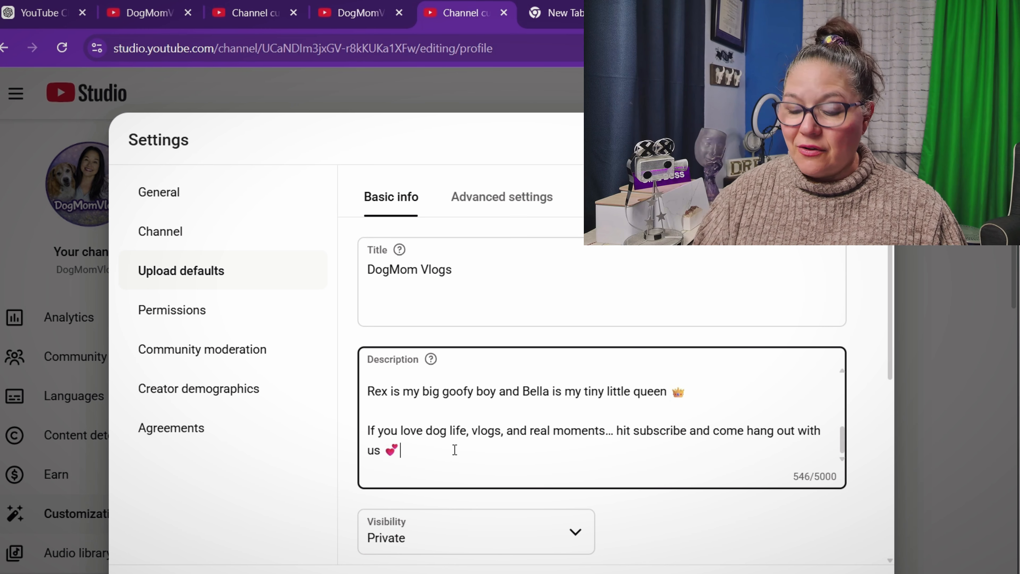
Step: Add the line "New Here? This is a great place to start:" below the default description and save the upload defaults
{"action": "key", "text": "Return"}
{"action": "key", "text": "Return"}
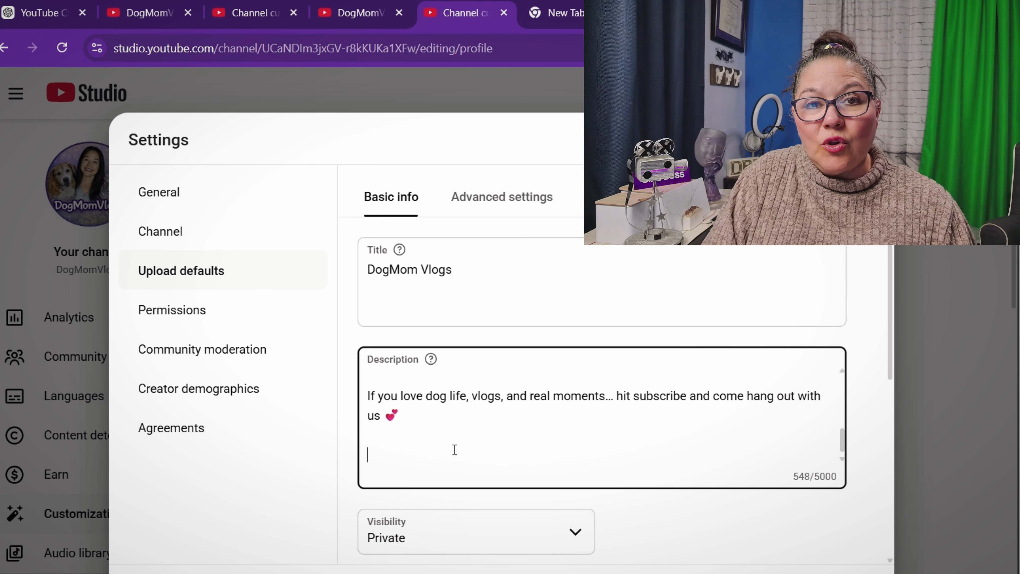
{"action": "type", "text": "New "}
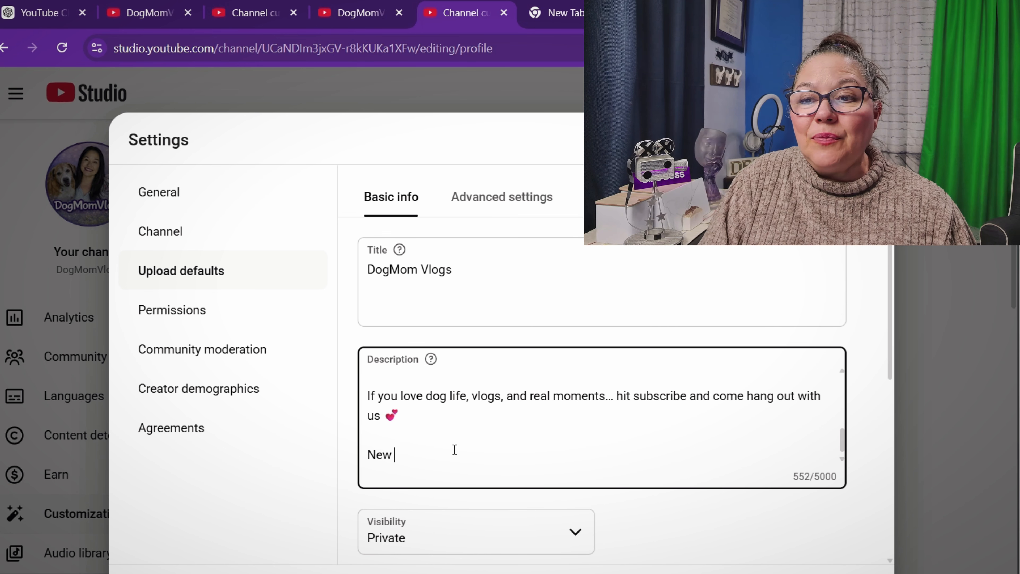
{"action": "type", "text": "Here?  This is"}
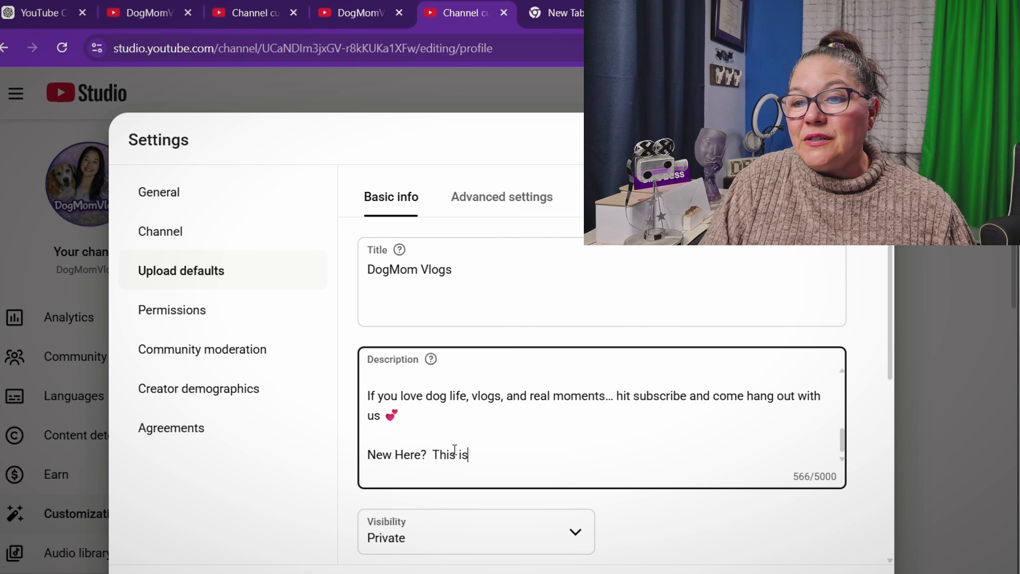
{"action": "type", "text": " a great pl"}
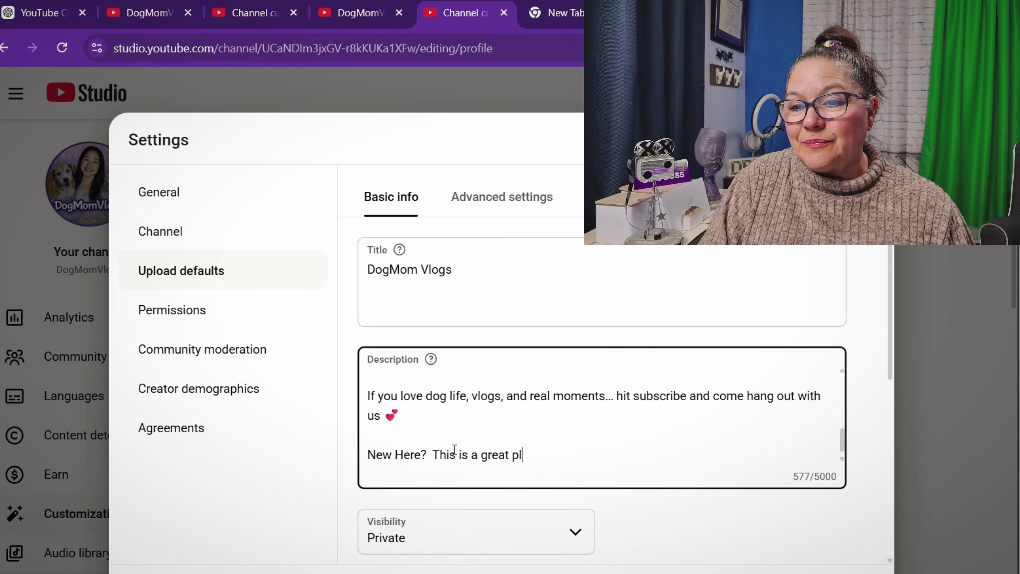
{"action": "type", "text": "ace to start:"}
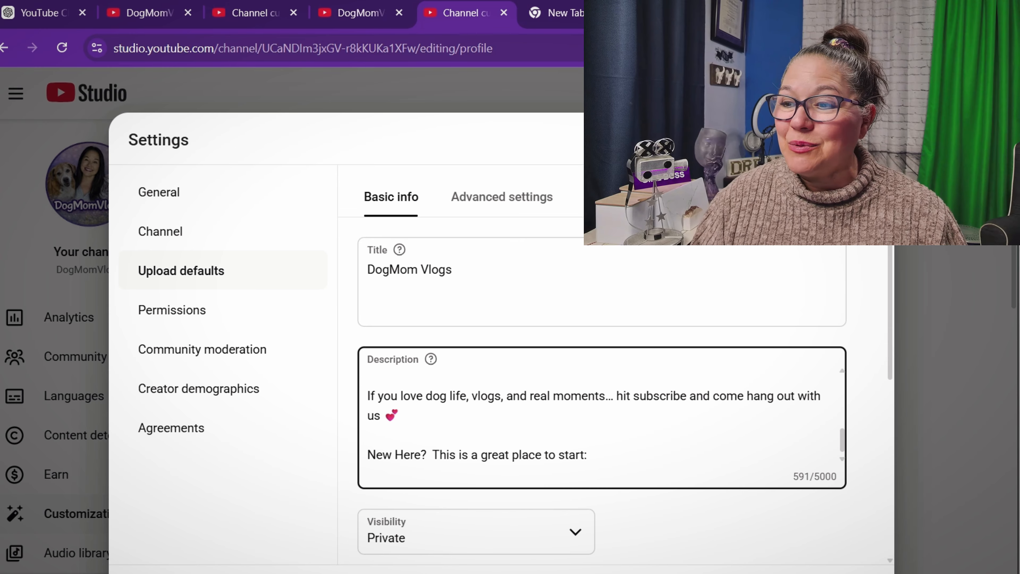
{"action": "left_click", "coordinate": [857, 573]}
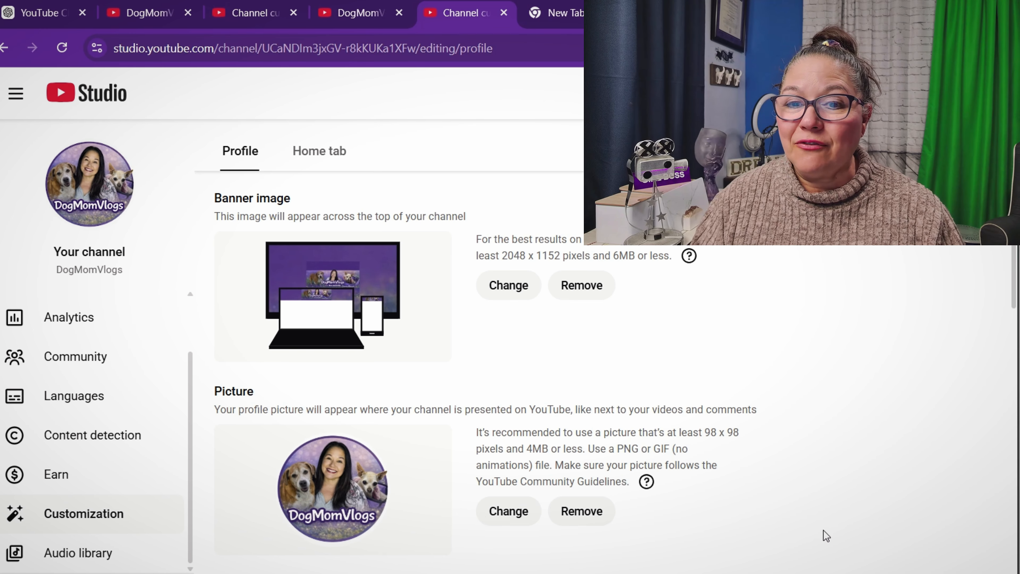
Step: Review the channel's profile customization page, including the picture, name, links, contact info and video watermark sections
{"action": "scroll", "coordinate": [536, 392], "scroll_direction": "down", "scroll_amount": 15}
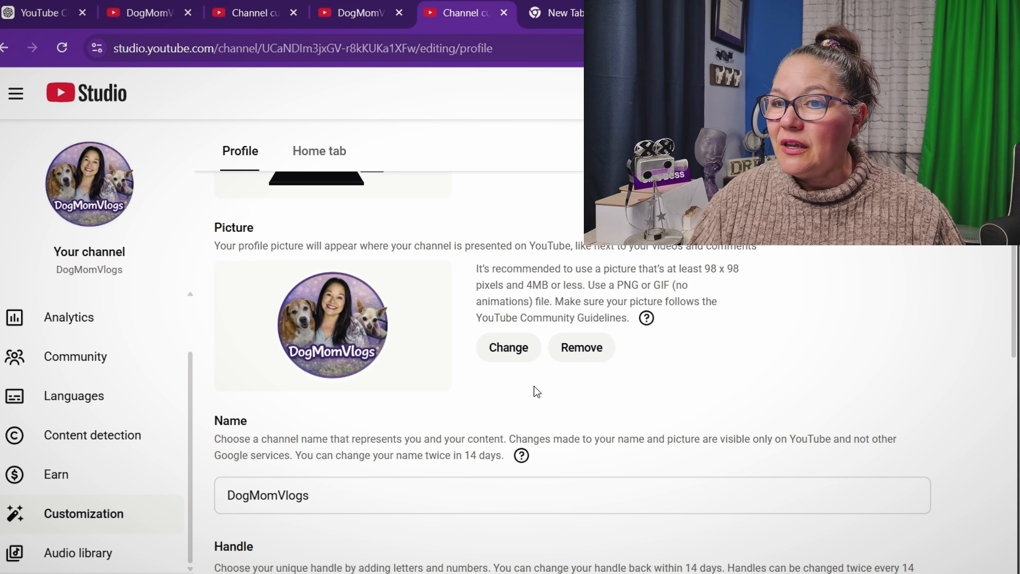
{"action": "scroll", "coordinate": [593, 472], "scroll_direction": "down", "scroll_amount": 5}
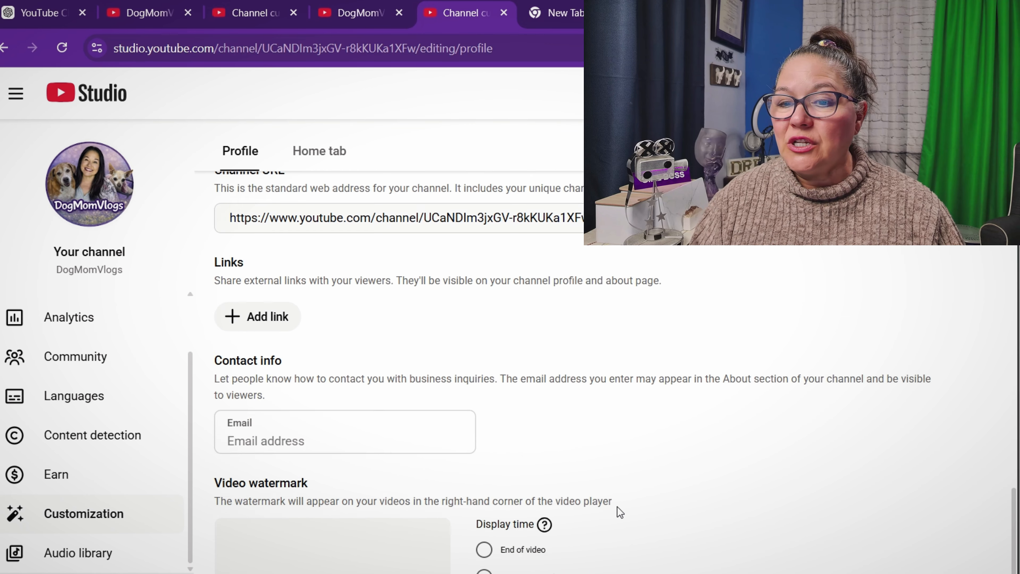
{"action": "scroll", "coordinate": [617, 510], "scroll_direction": "up", "scroll_amount": 12}
{"action": "scroll", "coordinate": [641, 532], "scroll_direction": "down", "scroll_amount": 15}
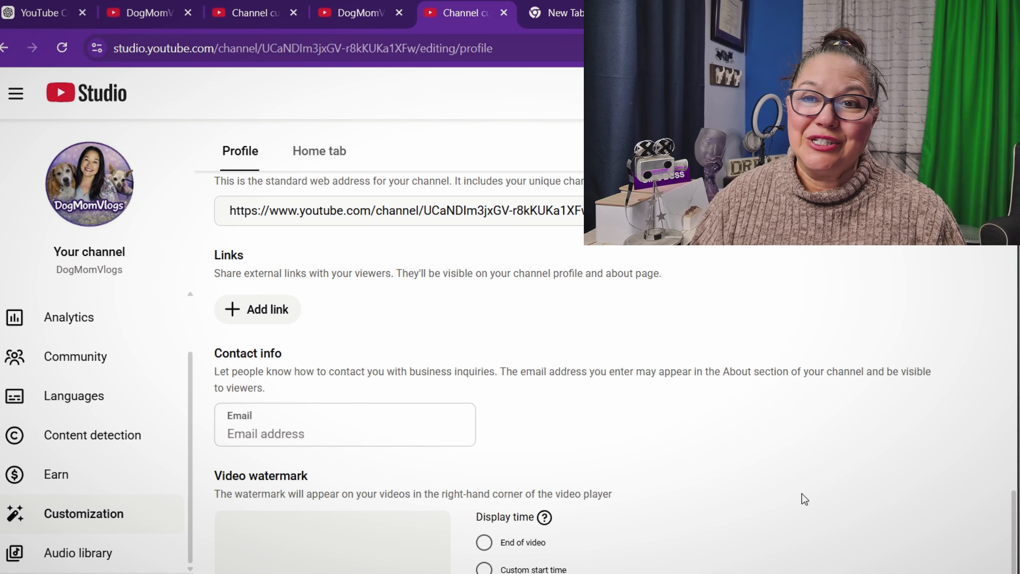
{"action": "scroll", "coordinate": [802, 498], "scroll_direction": "up", "scroll_amount": 15}
{"action": "scroll", "coordinate": [808, 494], "scroll_direction": "up", "scroll_amount": 8}
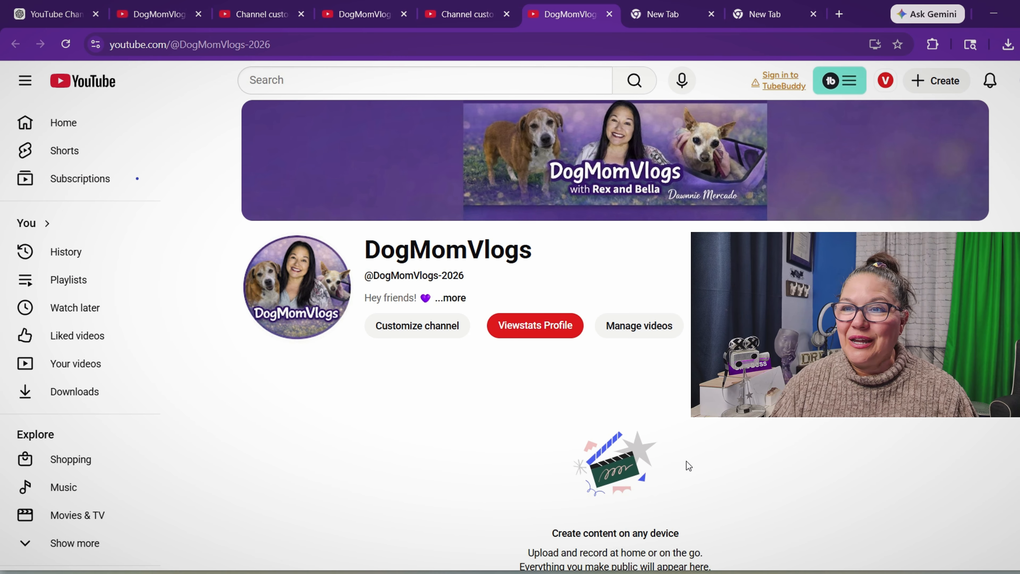
Step: Examine the full description and additional information on the public DogMomVlogs channel page, and close the details
{"action": "mouse_move", "coordinate": [888, 142]}
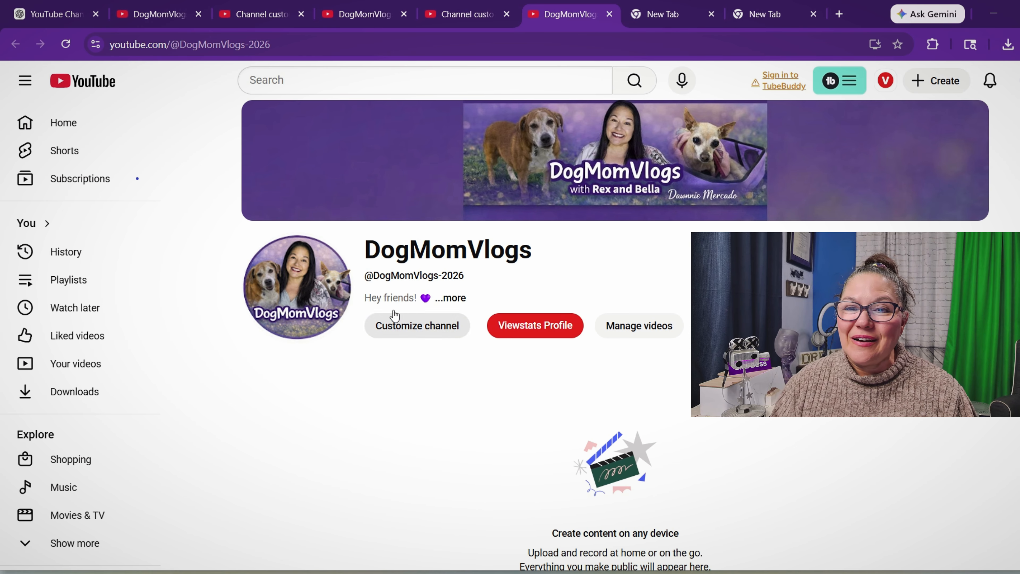
{"action": "left_click", "coordinate": [456, 298]}
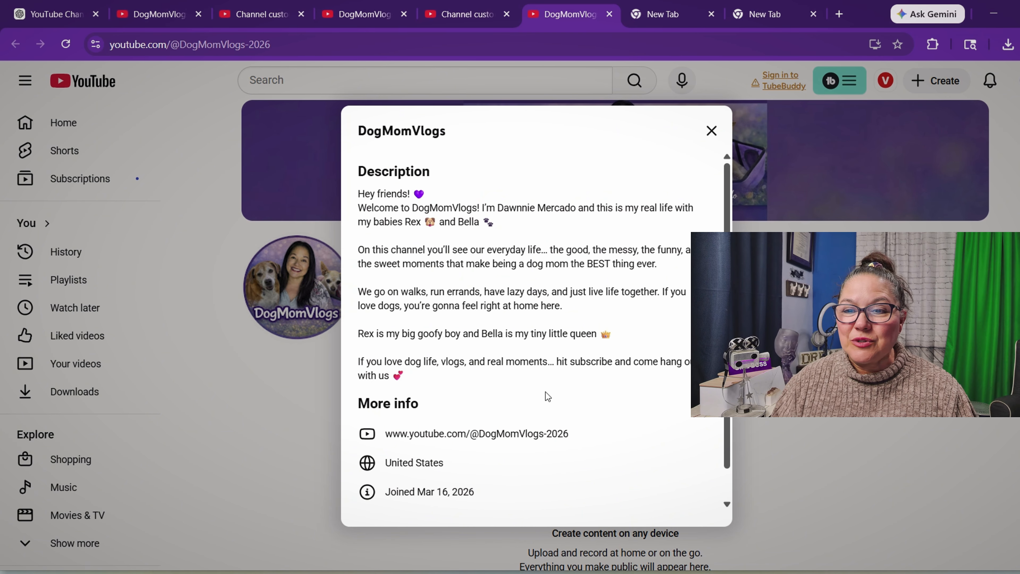
{"action": "scroll", "coordinate": [548, 397], "scroll_direction": "down", "scroll_amount": 1}
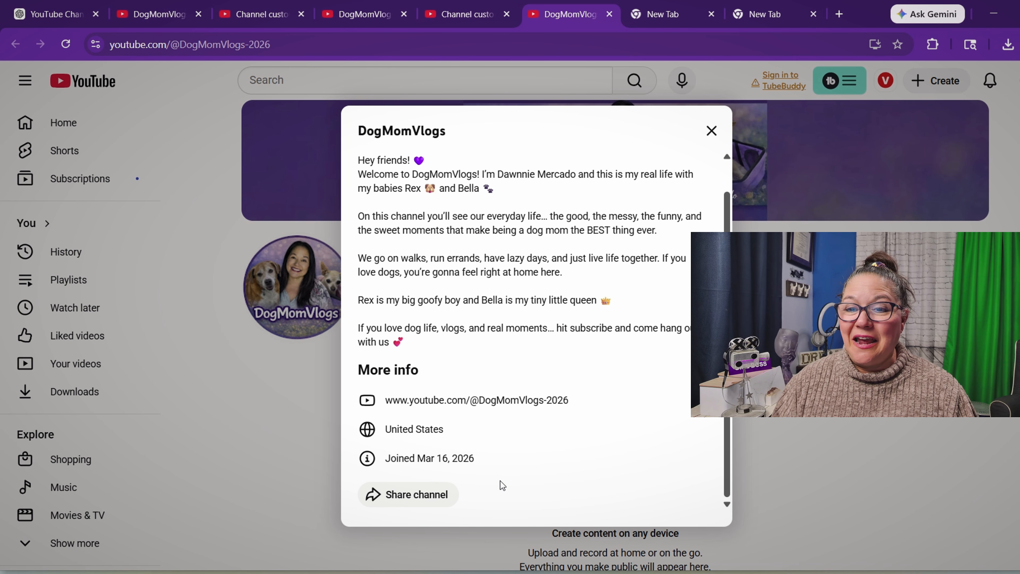
{"action": "left_click", "coordinate": [711, 131]}
{"action": "scroll", "coordinate": [679, 408], "scroll_direction": "down", "scroll_amount": 5}
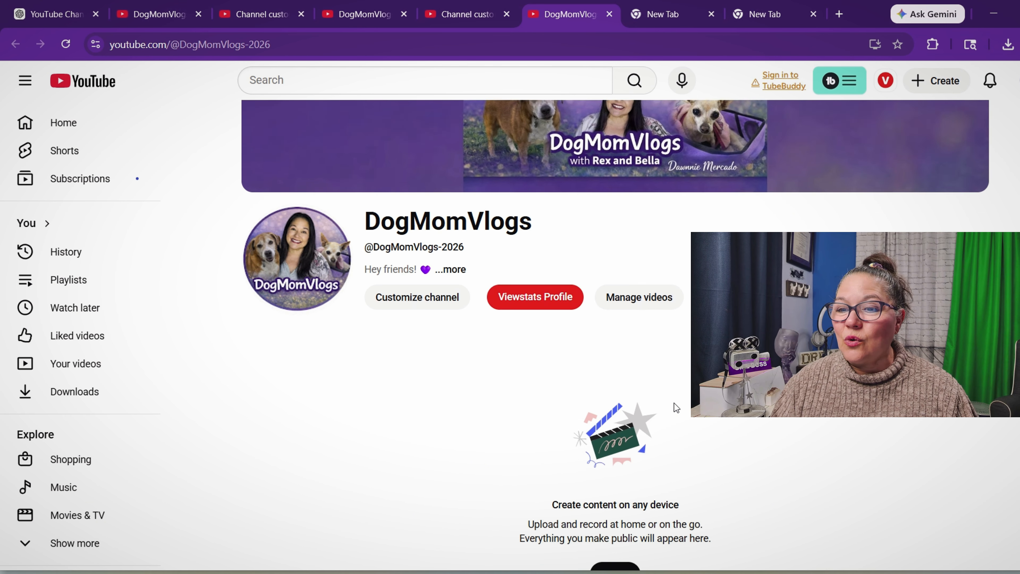
Step: Check the content creation options and reread the full channel description on the public DogMomVlogs page, closing the details
{"action": "scroll", "coordinate": [683, 413], "scroll_direction": "up", "scroll_amount": 5}
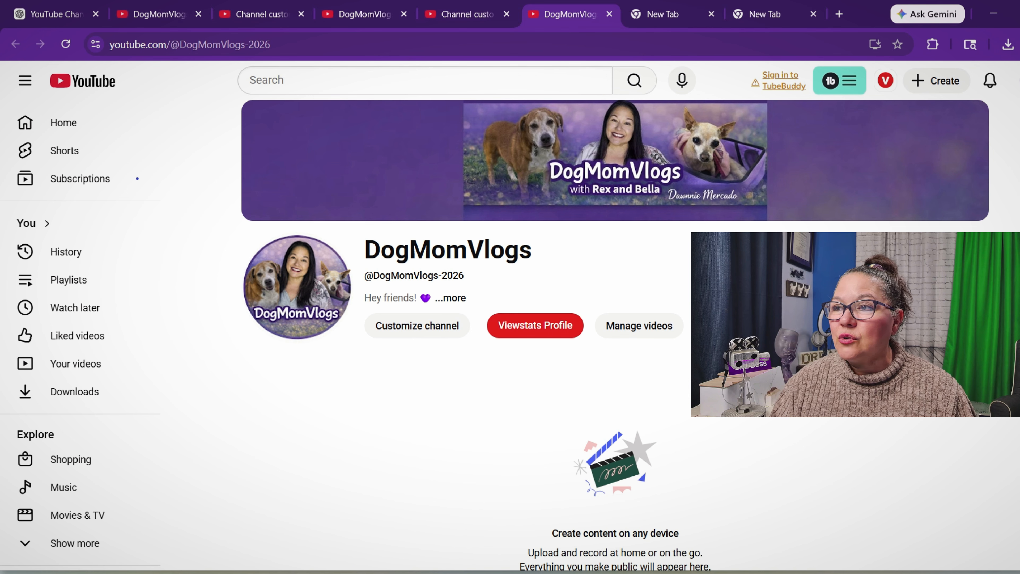
{"action": "left_click", "coordinate": [942, 87]}
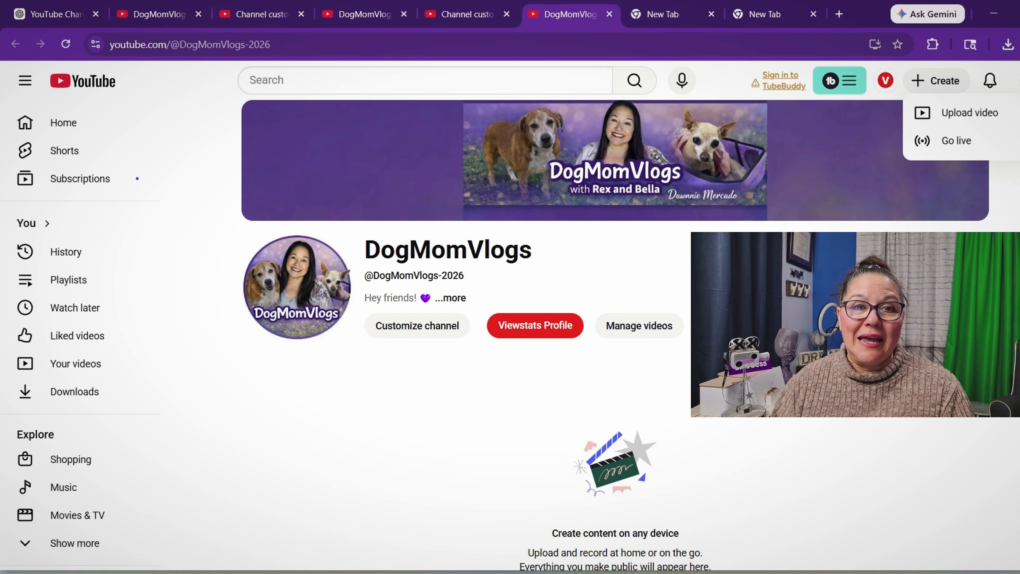
{"action": "left_click", "coordinate": [455, 297]}
{"action": "scroll", "coordinate": [518, 346], "scroll_direction": "down", "scroll_amount": 1}
{"action": "scroll", "coordinate": [530, 358], "scroll_direction": "up", "scroll_amount": 1}
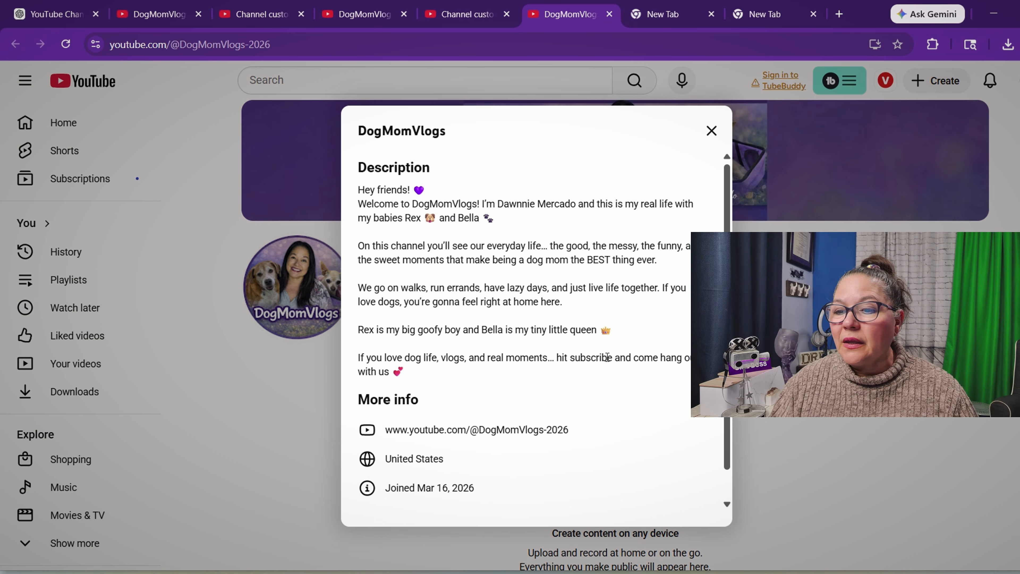
{"action": "left_click", "coordinate": [711, 131]}
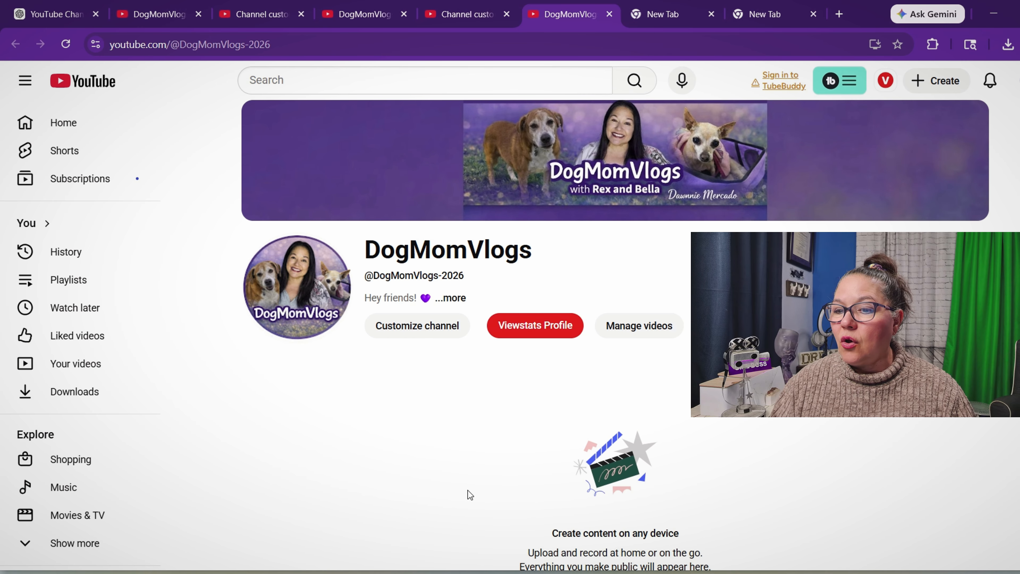
{"action": "scroll", "coordinate": [759, 460], "scroll_direction": "down", "scroll_amount": 5}
{"action": "scroll", "coordinate": [743, 450], "scroll_direction": "up", "scroll_amount": 3}
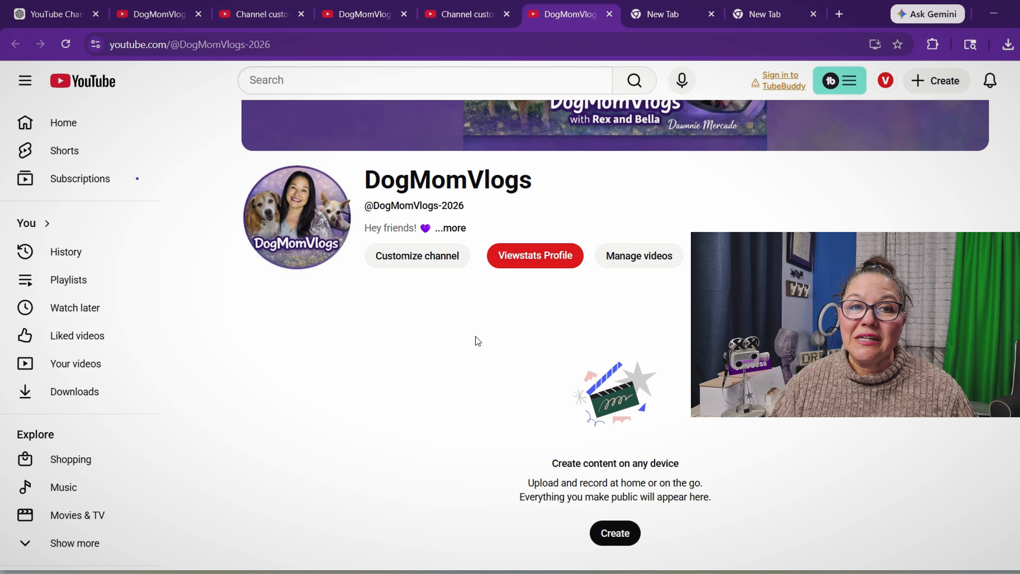
{"action": "scroll", "coordinate": [502, 349], "scroll_direction": "up", "scroll_amount": 2}
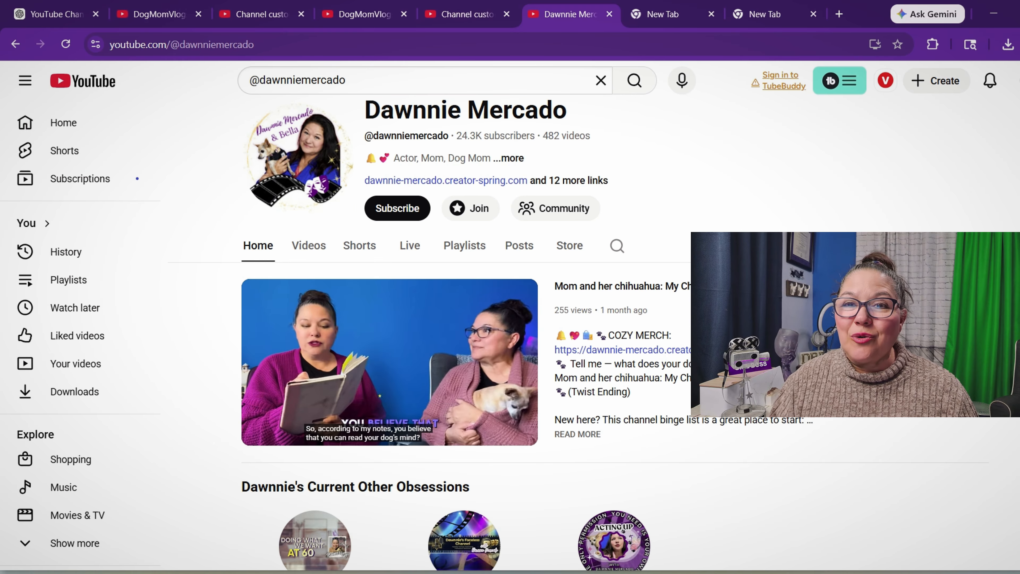
Step: Examine how the creator's established main channel arranges its home page: banner, featured video, featured channels, playlists, Shorts and Videos sections
{"action": "scroll", "coordinate": [614, 334], "scroll_direction": "up", "scroll_amount": 3}
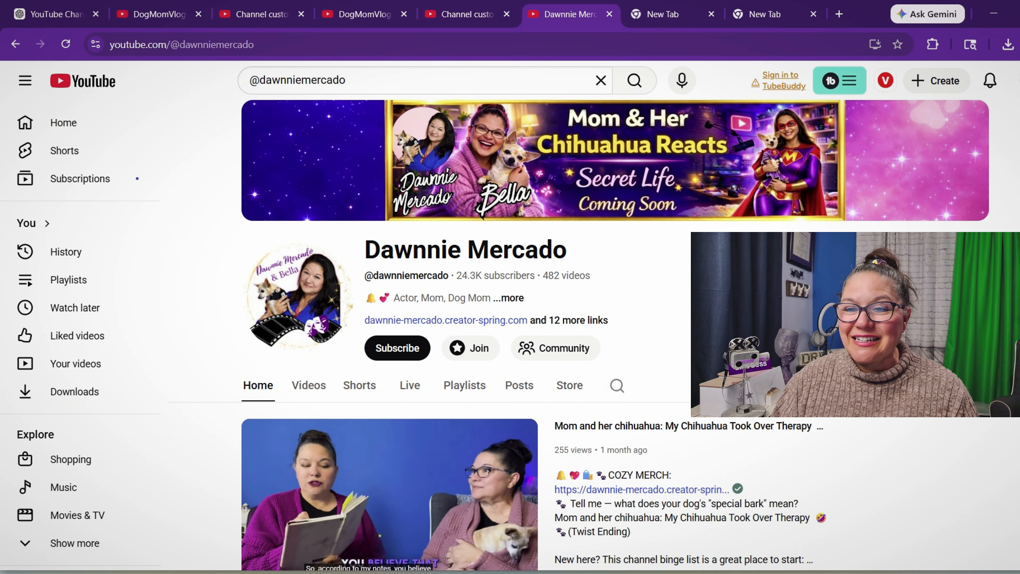
{"action": "scroll", "coordinate": [615, 334], "scroll_direction": "down", "scroll_amount": 8}
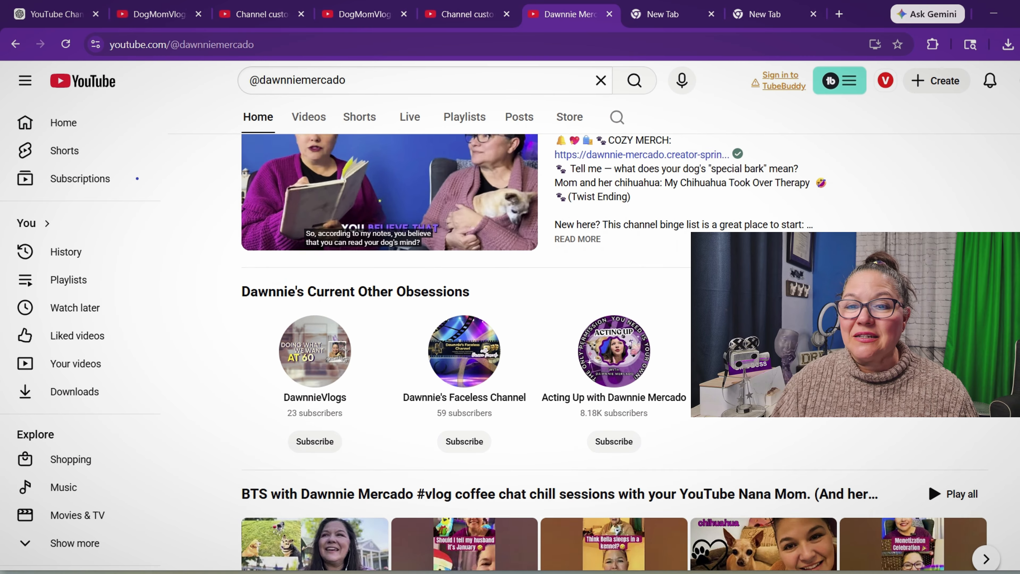
{"action": "scroll", "coordinate": [615, 334], "scroll_direction": "up", "scroll_amount": 6}
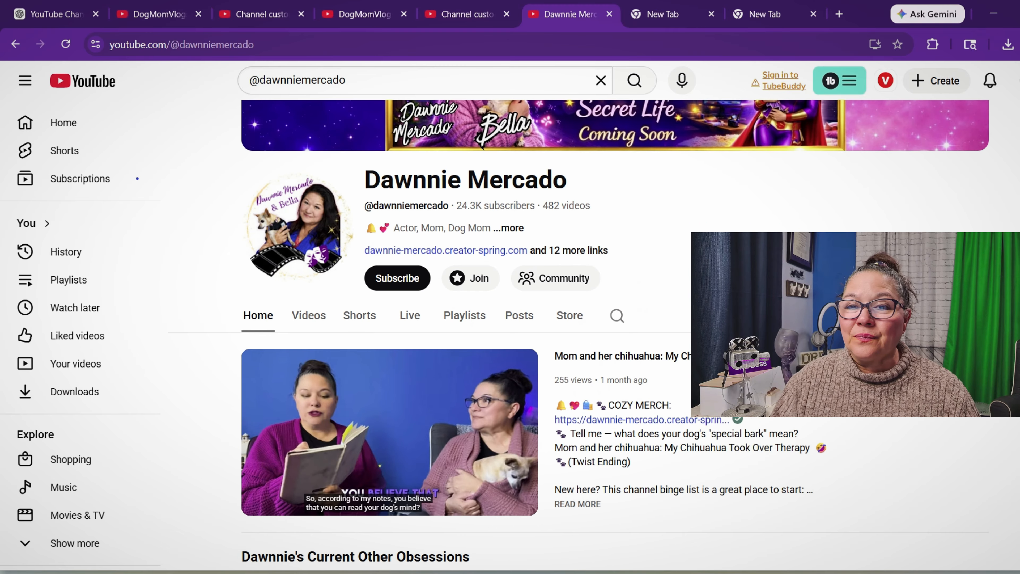
{"action": "scroll", "coordinate": [614, 334], "scroll_direction": "down", "scroll_amount": 3}
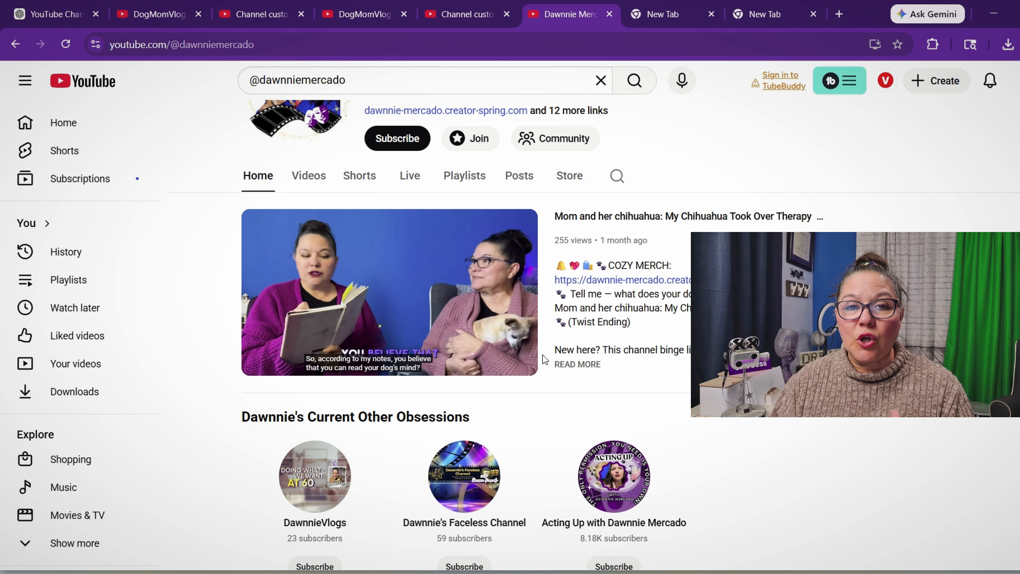
{"action": "scroll", "coordinate": [558, 365], "scroll_direction": "down", "scroll_amount": 3}
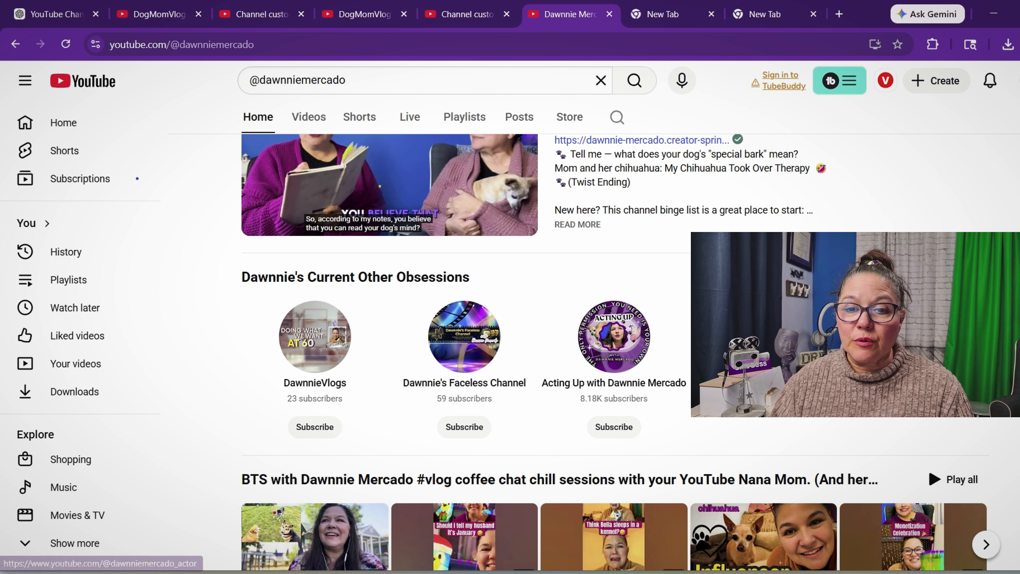
{"action": "scroll", "coordinate": [275, 348], "scroll_direction": "down", "scroll_amount": 5}
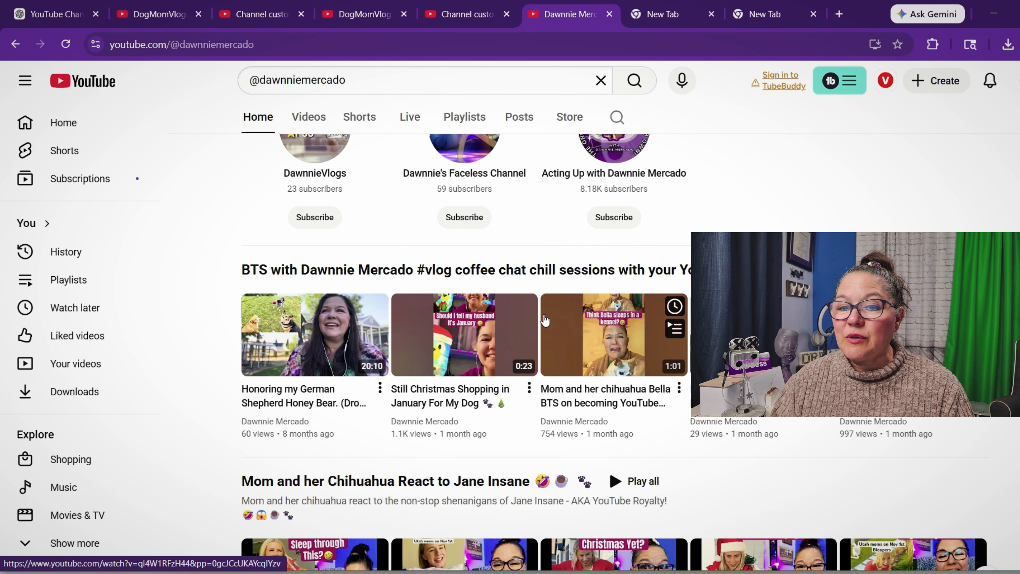
{"action": "scroll", "coordinate": [536, 324], "scroll_direction": "down", "scroll_amount": 7}
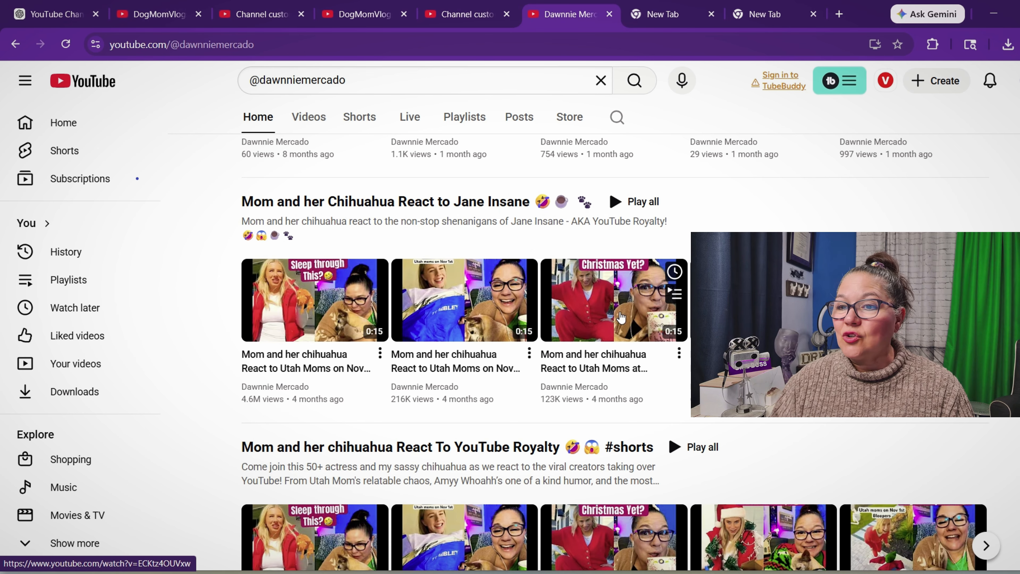
{"action": "scroll", "coordinate": [615, 353], "scroll_direction": "down", "scroll_amount": 15}
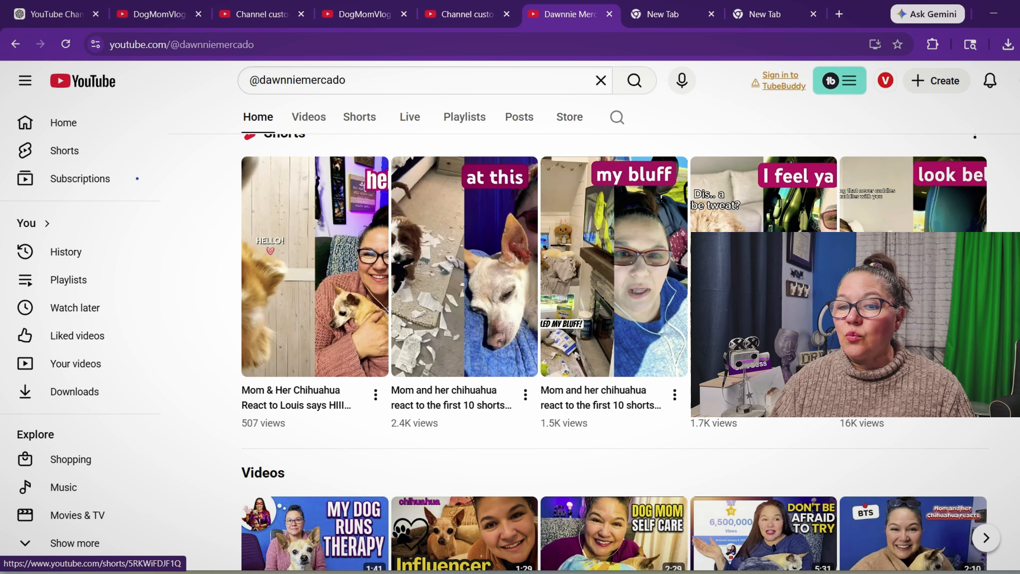
{"action": "scroll", "coordinate": [508, 410], "scroll_direction": "down", "scroll_amount": 5}
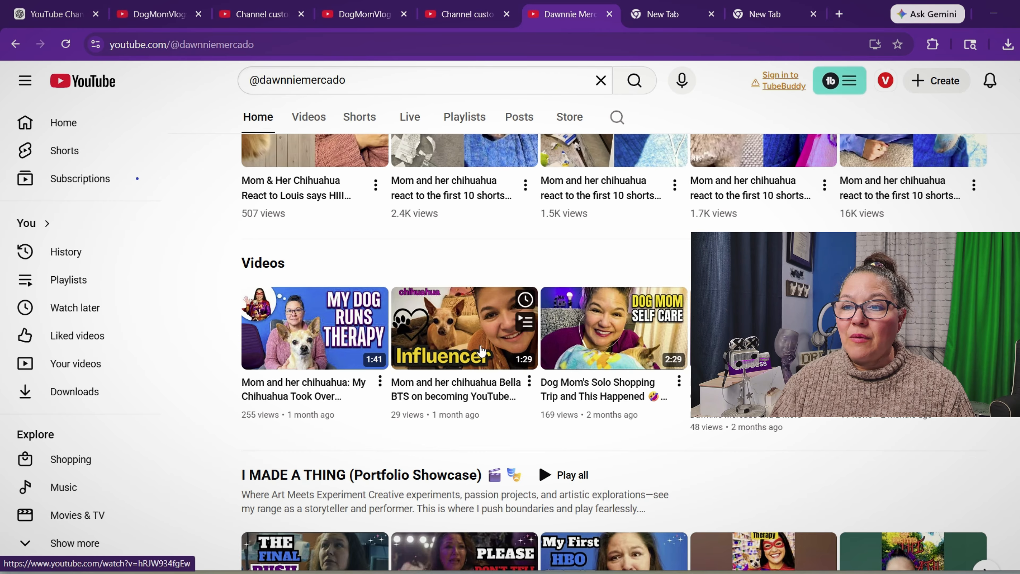
{"action": "scroll", "coordinate": [615, 354], "scroll_direction": "up", "scroll_amount": 20}
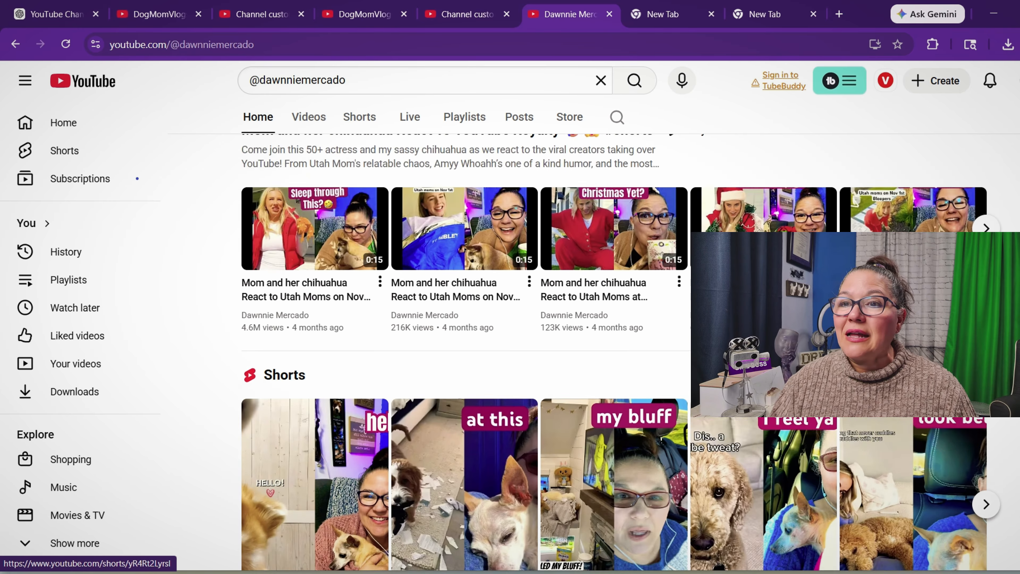
{"action": "scroll", "coordinate": [466, 354], "scroll_direction": "up", "scroll_amount": 7}
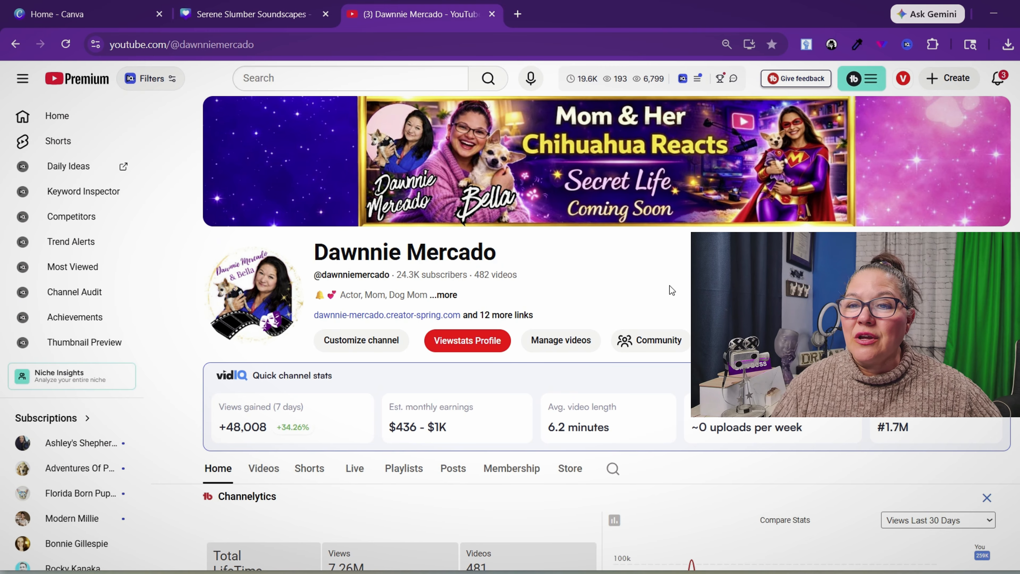
Step: Review the main channel's full description, links and additional information as an example, and close the details
{"action": "left_click", "coordinate": [449, 296]}
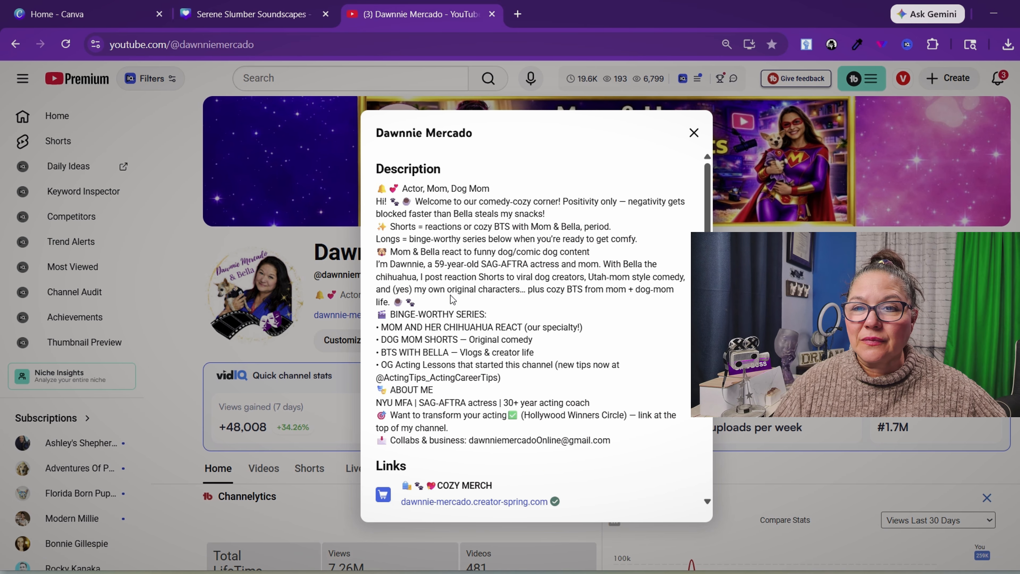
{"action": "scroll", "coordinate": [553, 454], "scroll_direction": "down", "scroll_amount": 6}
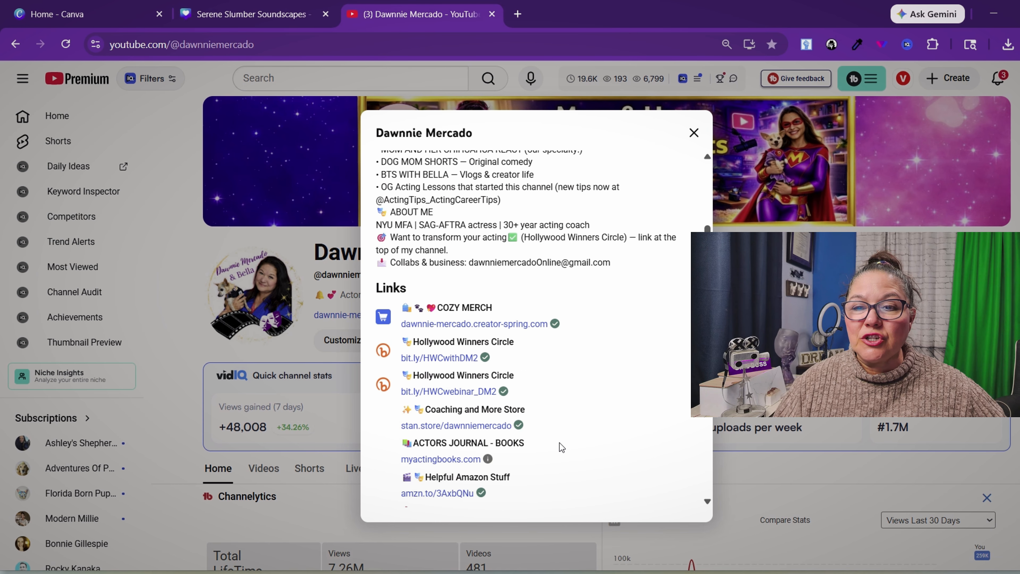
{"action": "scroll", "coordinate": [489, 359], "scroll_direction": "down", "scroll_amount": 8}
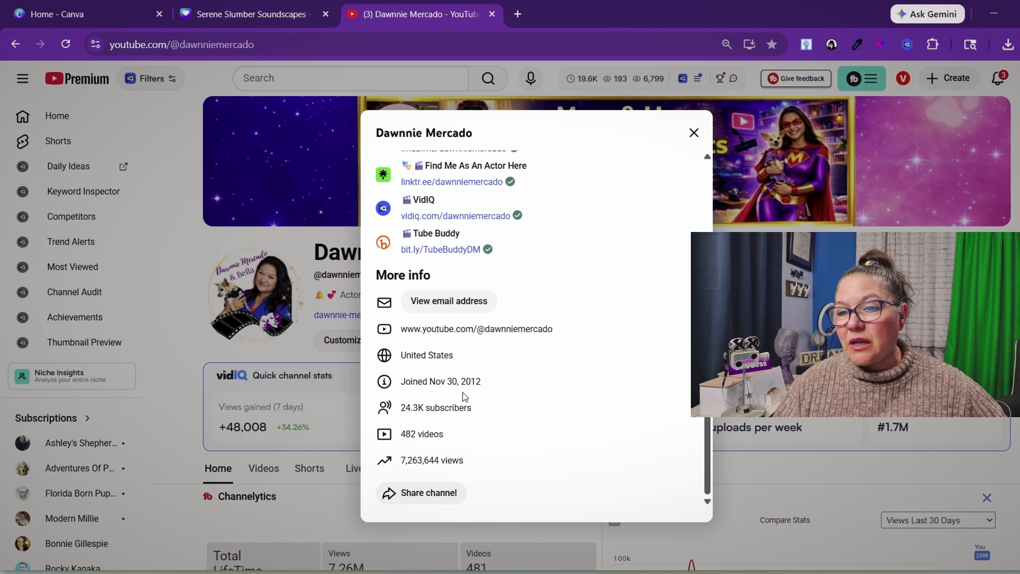
{"action": "scroll", "coordinate": [539, 394], "scroll_direction": "up", "scroll_amount": 14}
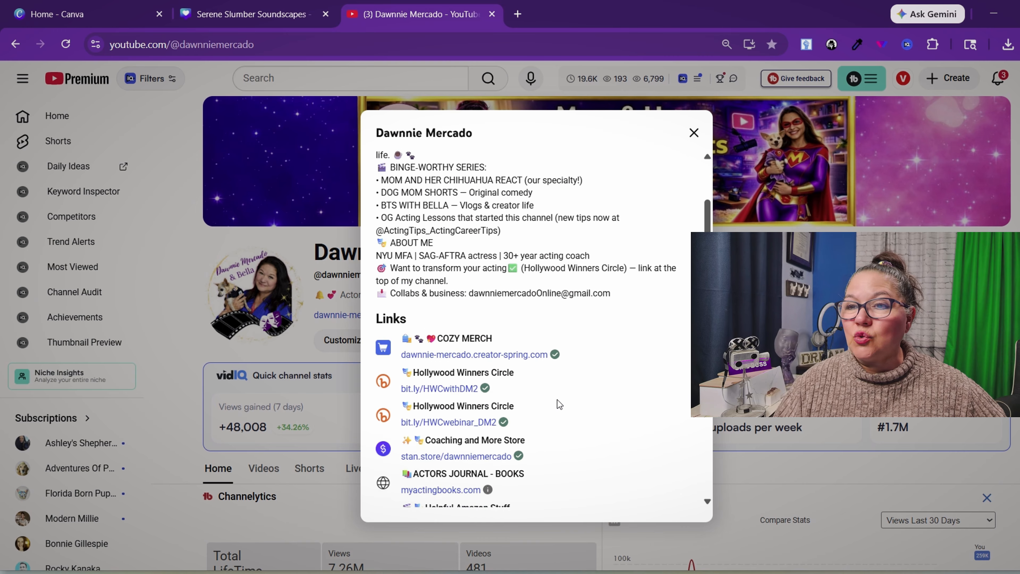
{"action": "left_click", "coordinate": [693, 133]}
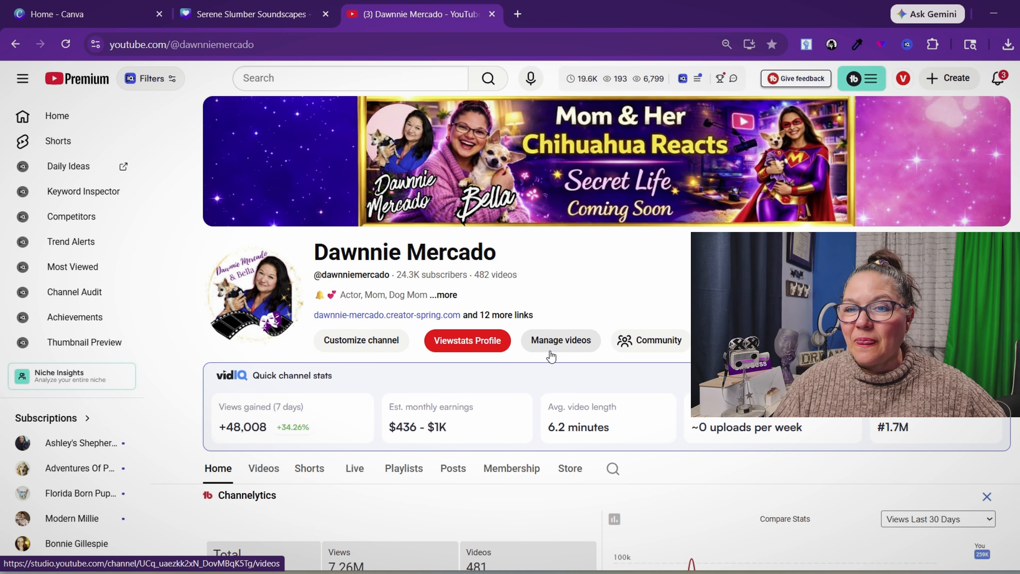
Step: Review the main channel's Channelytics statistics, channel keywords, featured video and featured channels on its home page
{"action": "scroll", "coordinate": [551, 354], "scroll_direction": "down", "scroll_amount": 3}
{"action": "scroll", "coordinate": [550, 353], "scroll_direction": "down", "scroll_amount": 6}
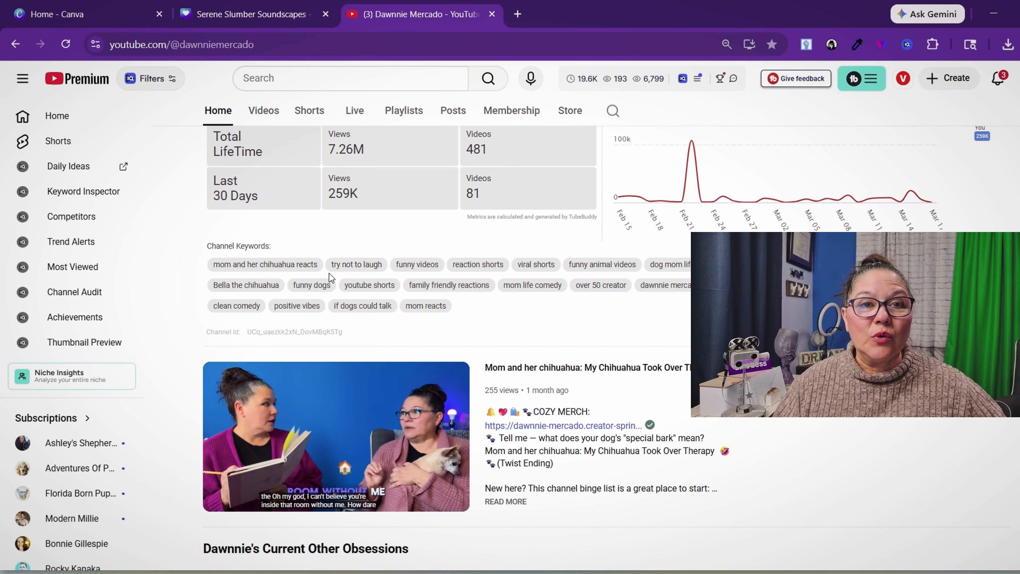
{"action": "scroll", "coordinate": [655, 283], "scroll_direction": "down", "scroll_amount": 3}
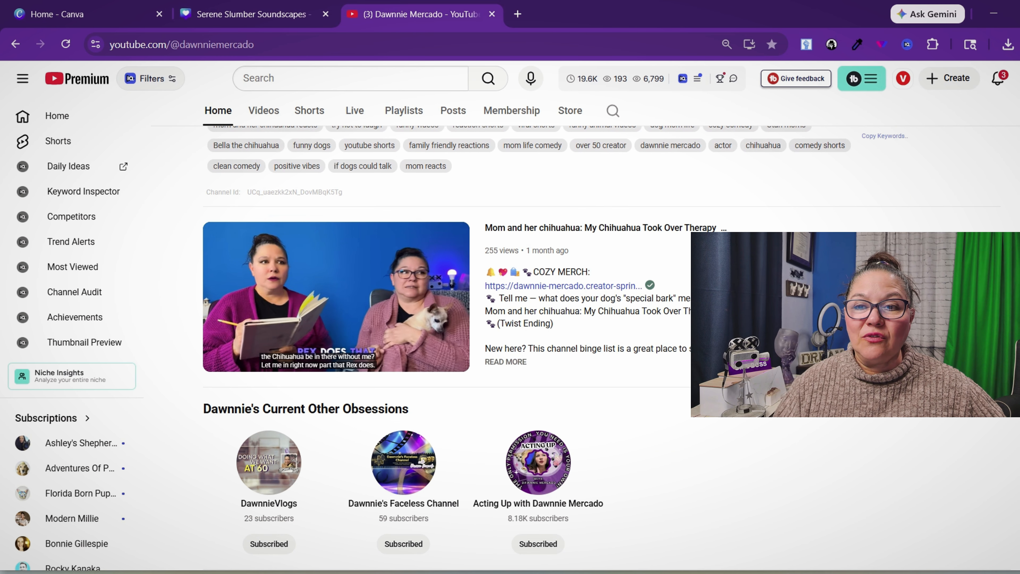
{"action": "scroll", "coordinate": [510, 205], "scroll_direction": "up", "scroll_amount": 2}
{"action": "scroll", "coordinate": [597, 348], "scroll_direction": "up", "scroll_amount": 8}
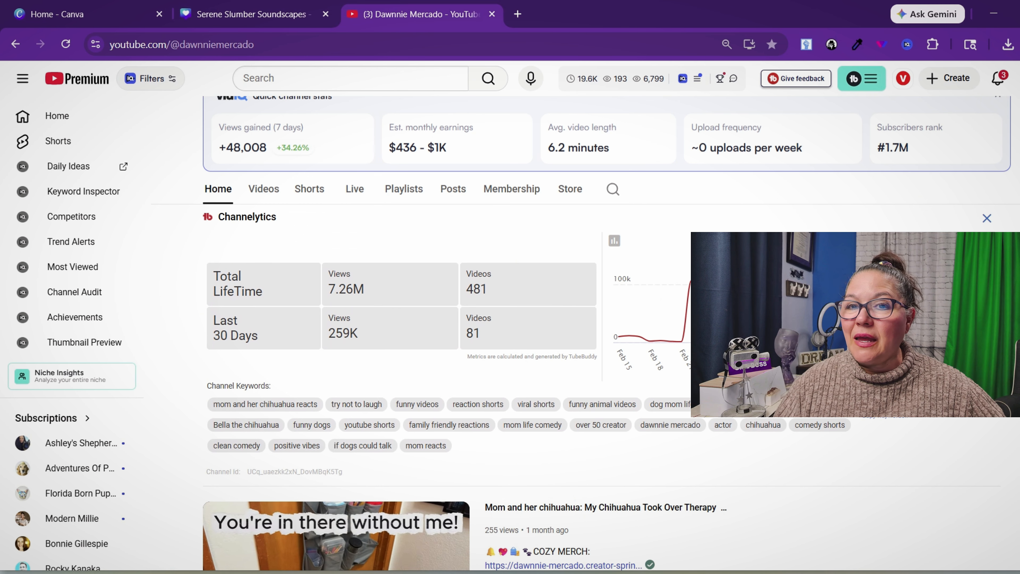
{"action": "scroll", "coordinate": [597, 348], "scroll_direction": "up", "scroll_amount": 2}
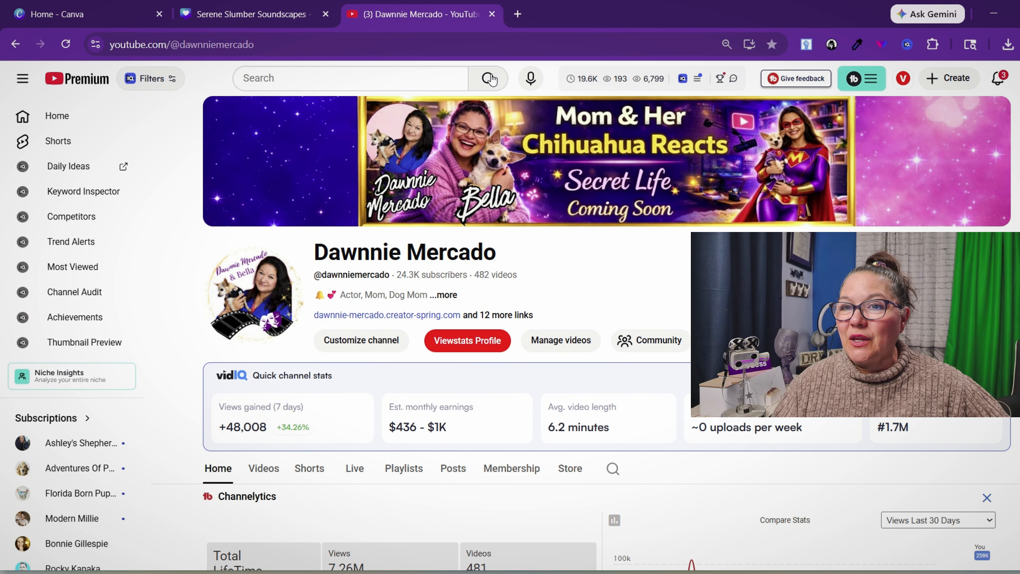
{"action": "left_click", "coordinate": [433, 80]}
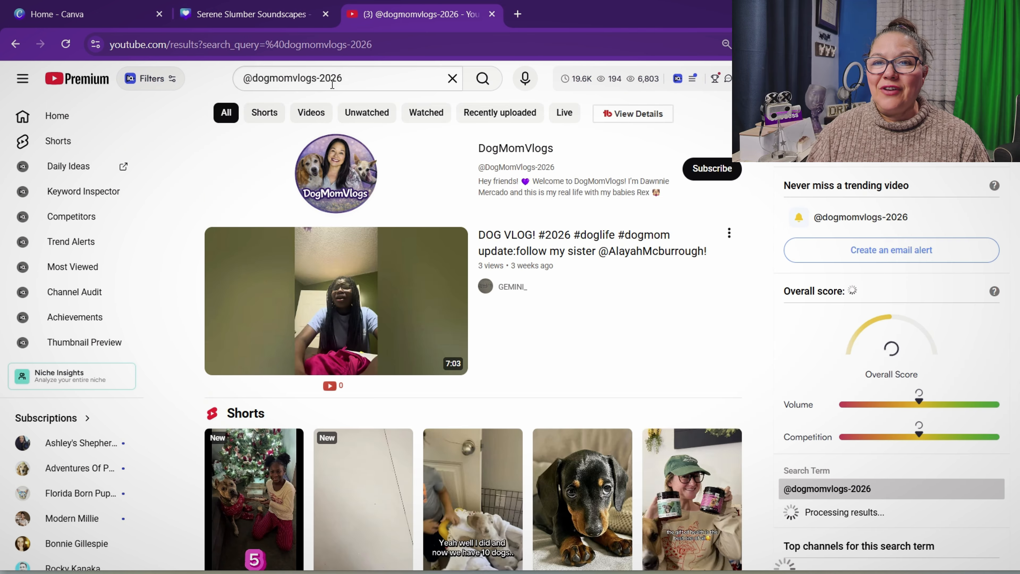
{"action": "left_click", "coordinate": [731, 173]}
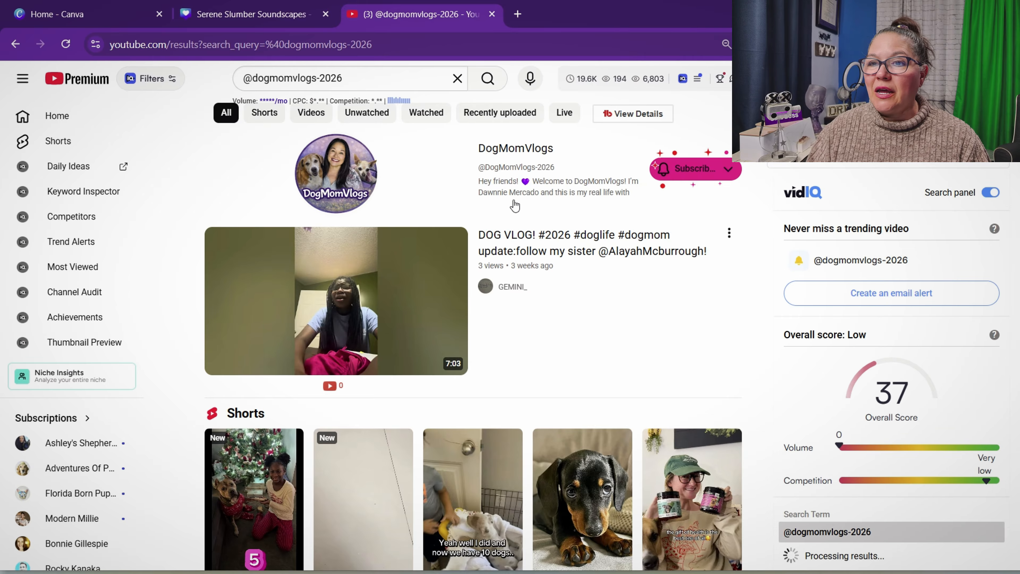
{"action": "left_click", "coordinate": [346, 182]}
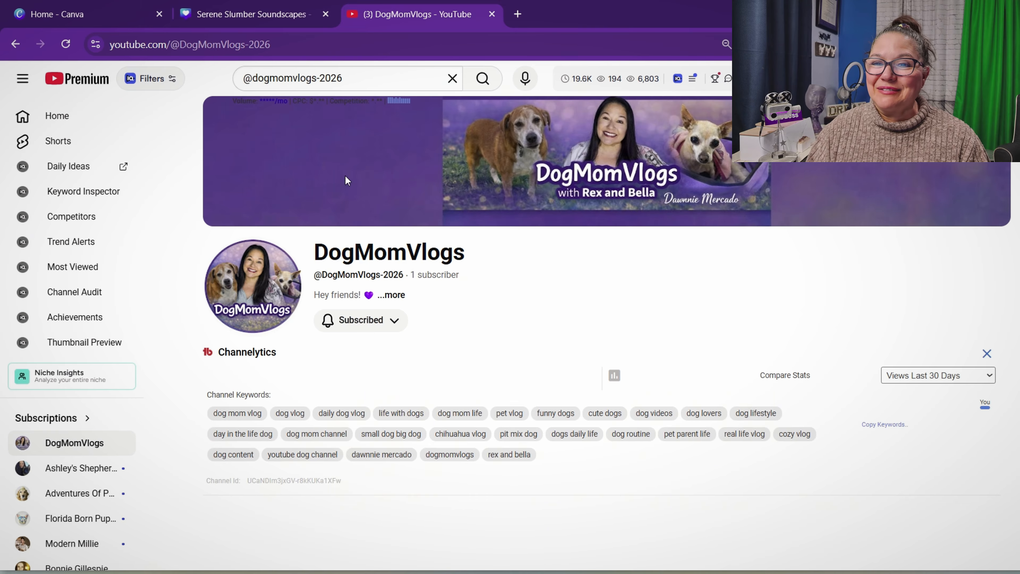